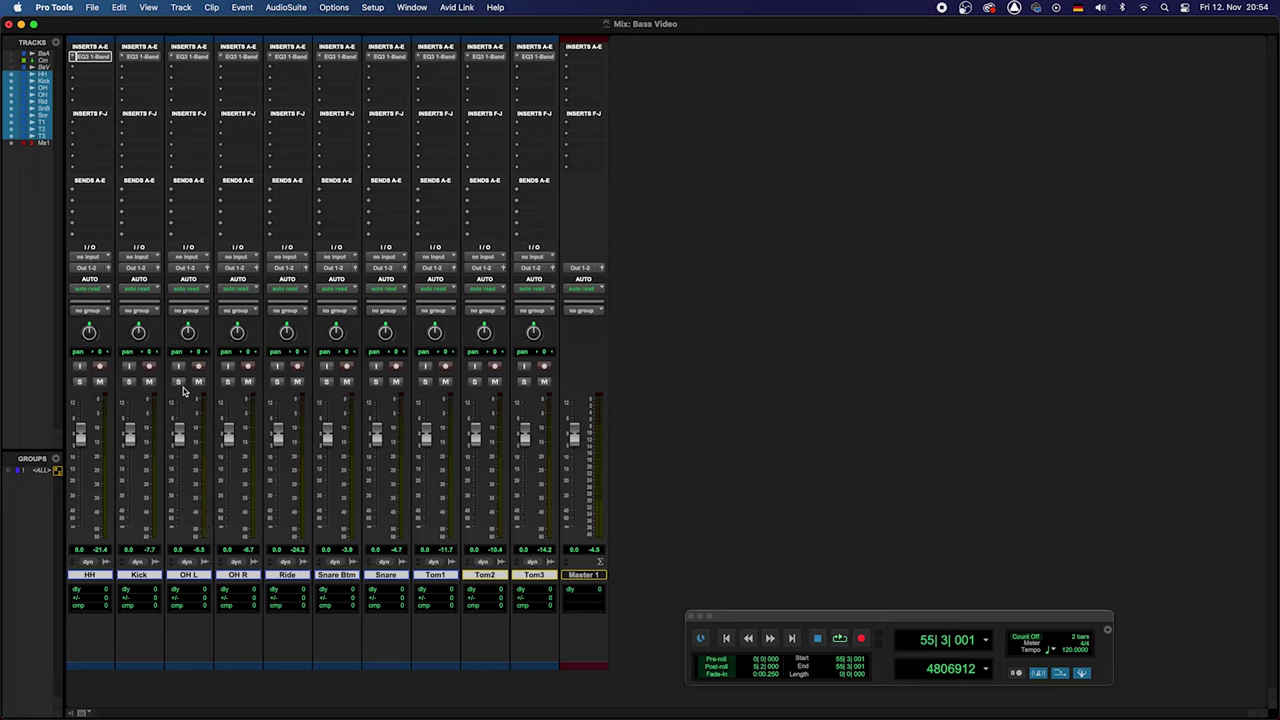
# Solo the OH L and OH R tracks and open the 1-band EQ on OH R.
pyautogui.click(178, 381)
pyautogui.click(228, 382)
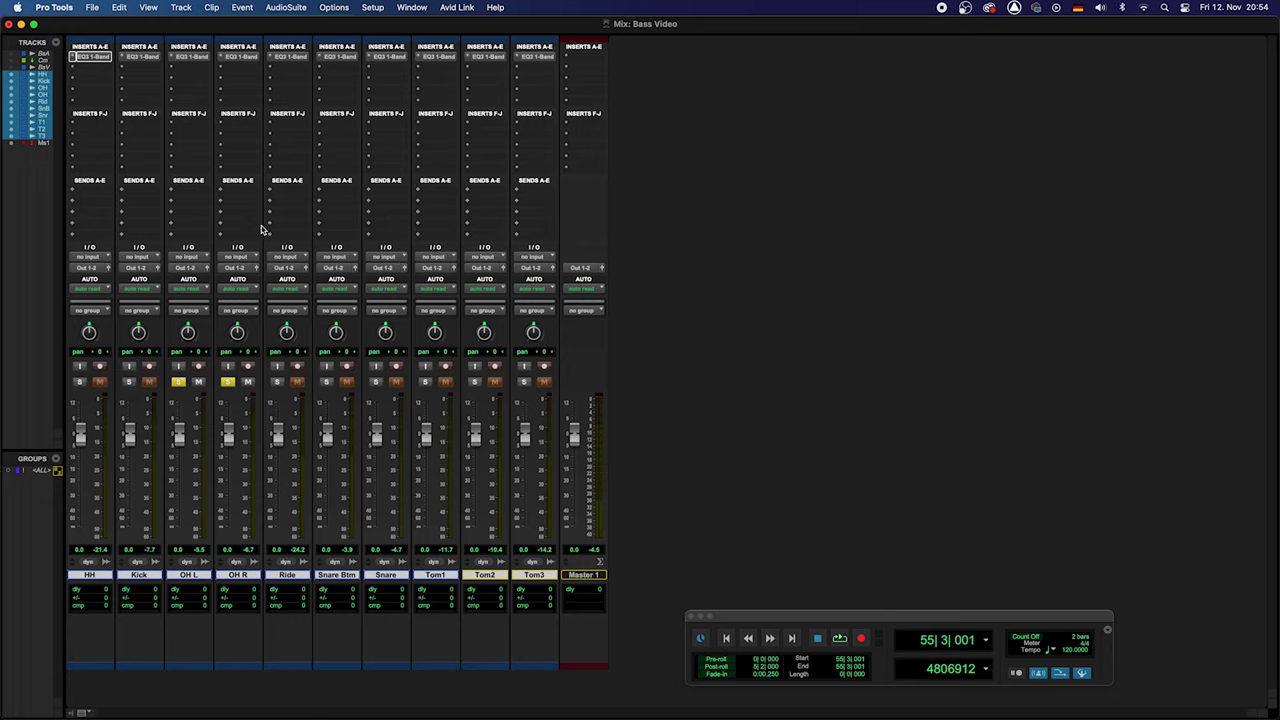
pyautogui.click(238, 57)
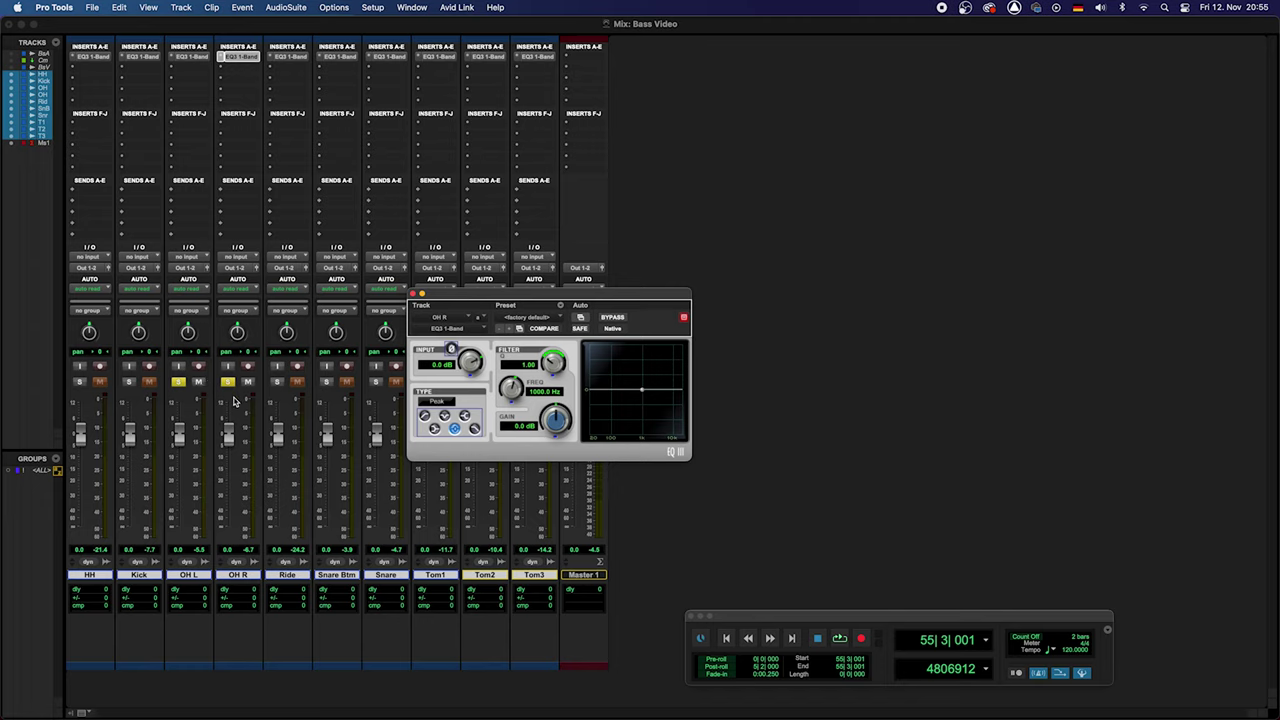
# Compare OH R with normal and inverted phase during playback, leave the phase normal, and close the EQ.
pyautogui.press('space')
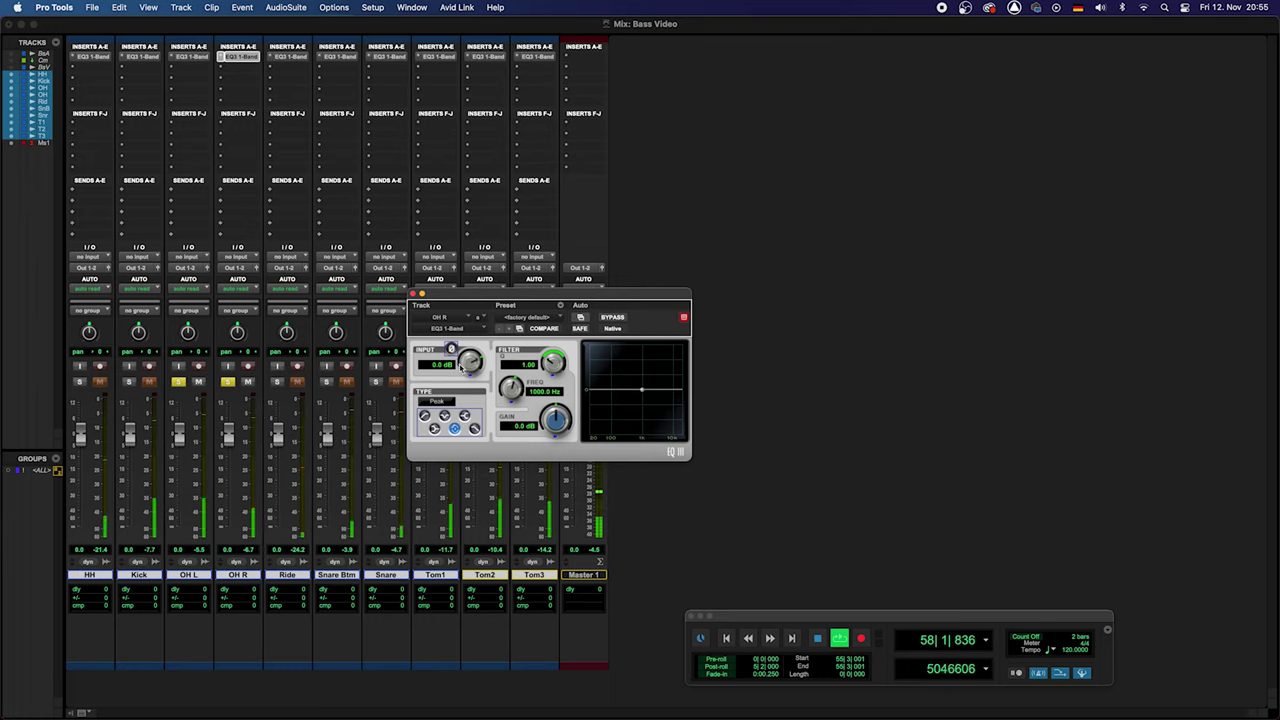
pyautogui.click(452, 352)
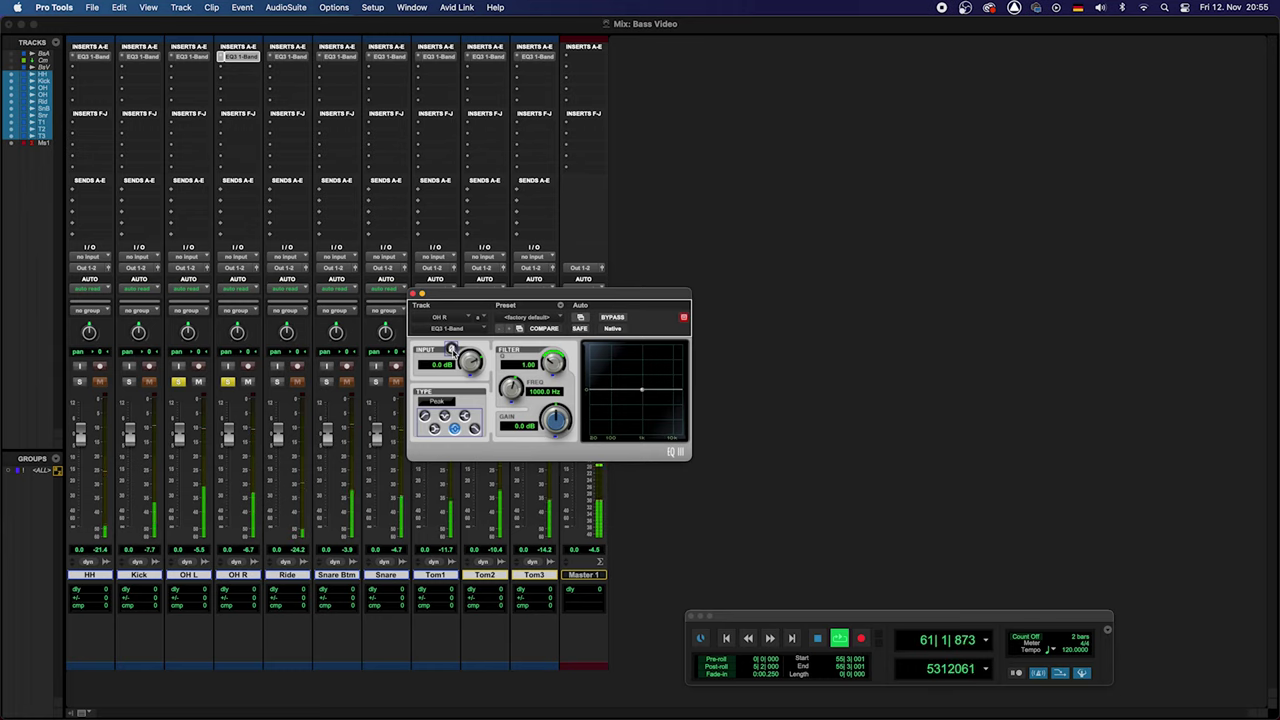
pyautogui.click(452, 350)
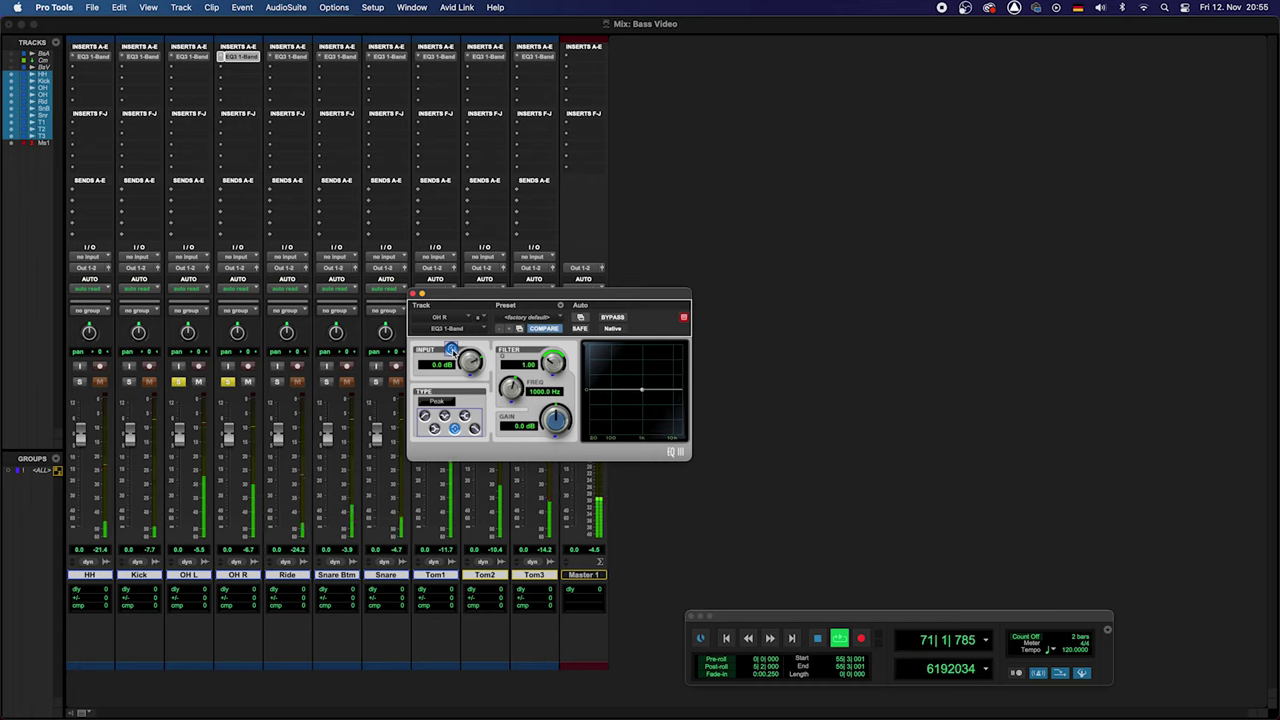
pyautogui.click(452, 349)
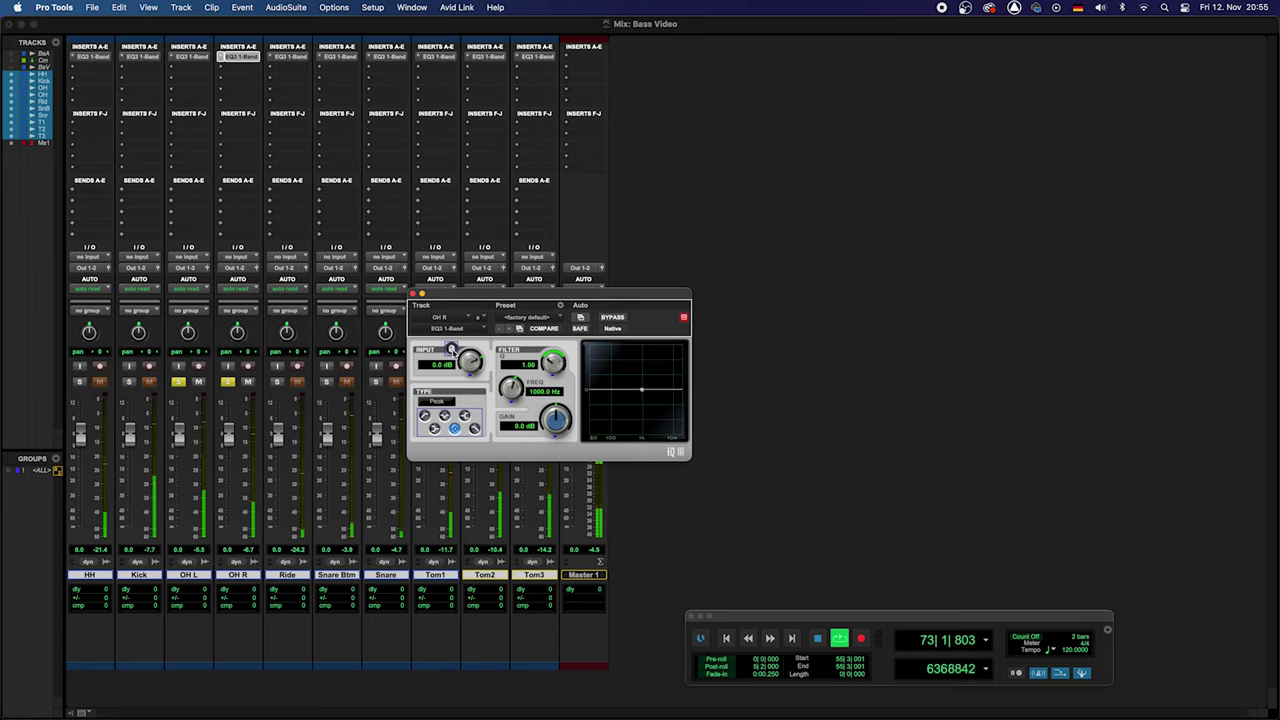
pyautogui.click(452, 349)
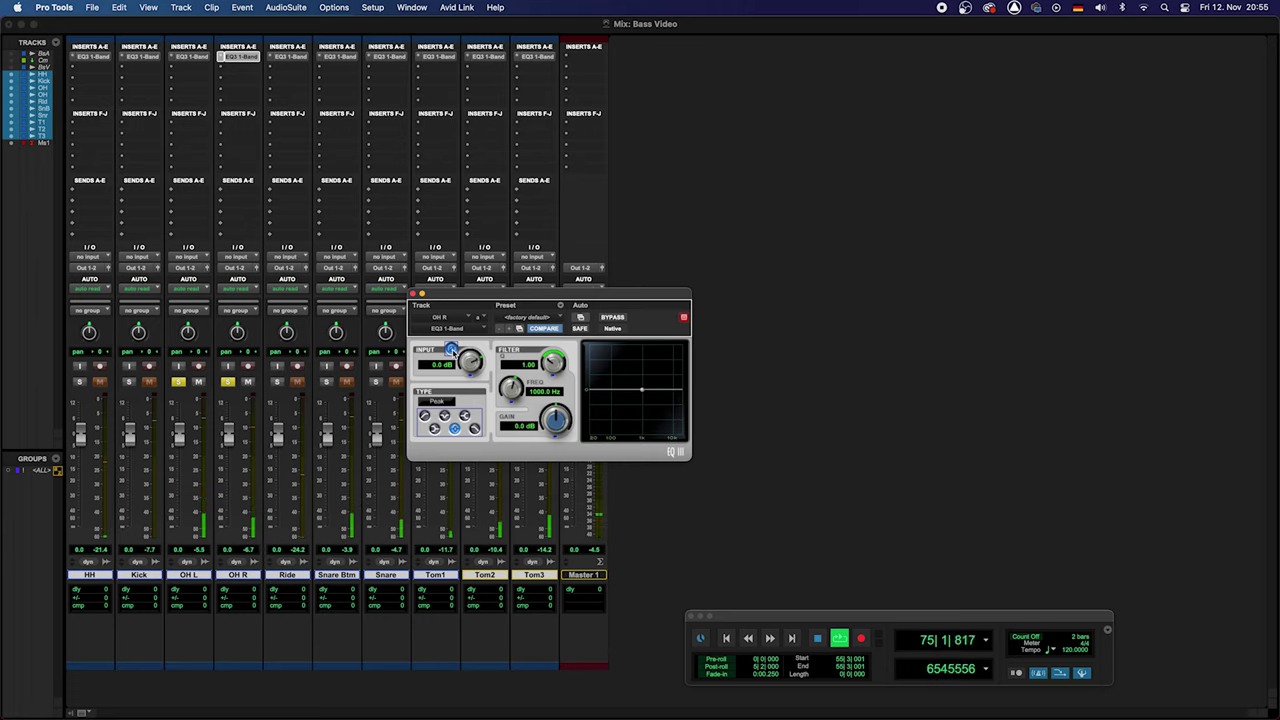
pyautogui.press('space')
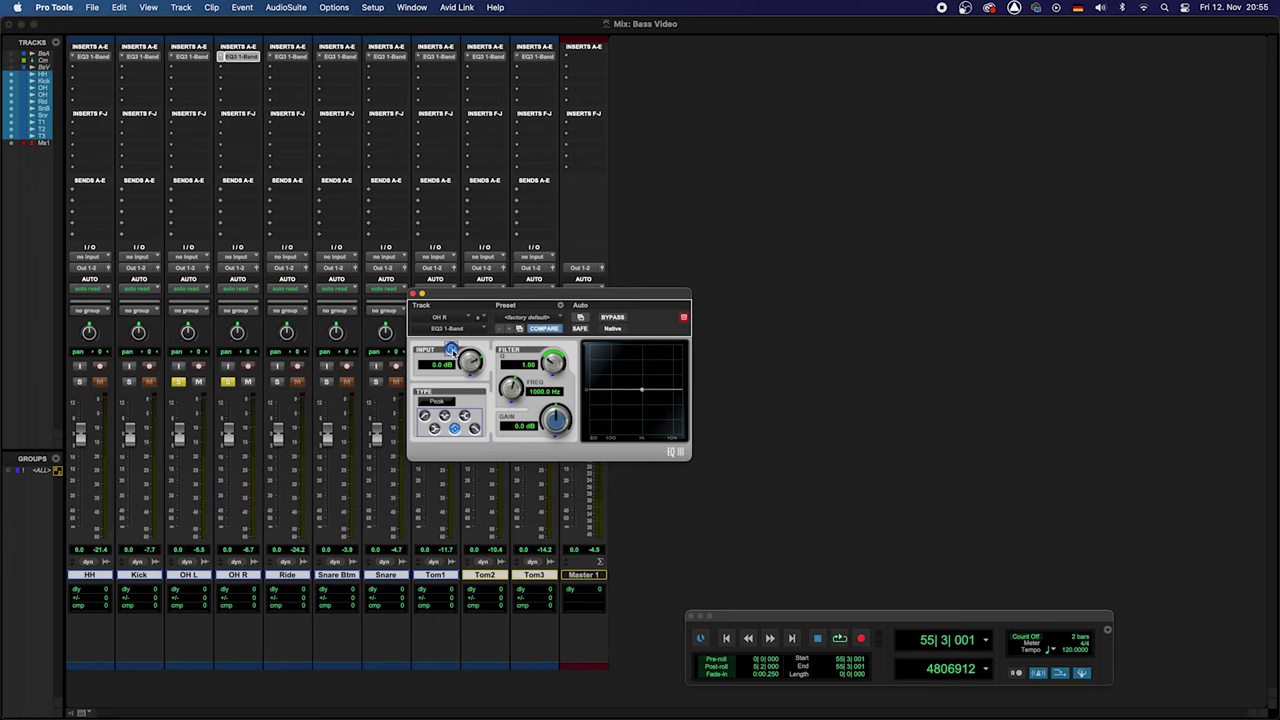
pyautogui.click(452, 349)
pyautogui.press('space')
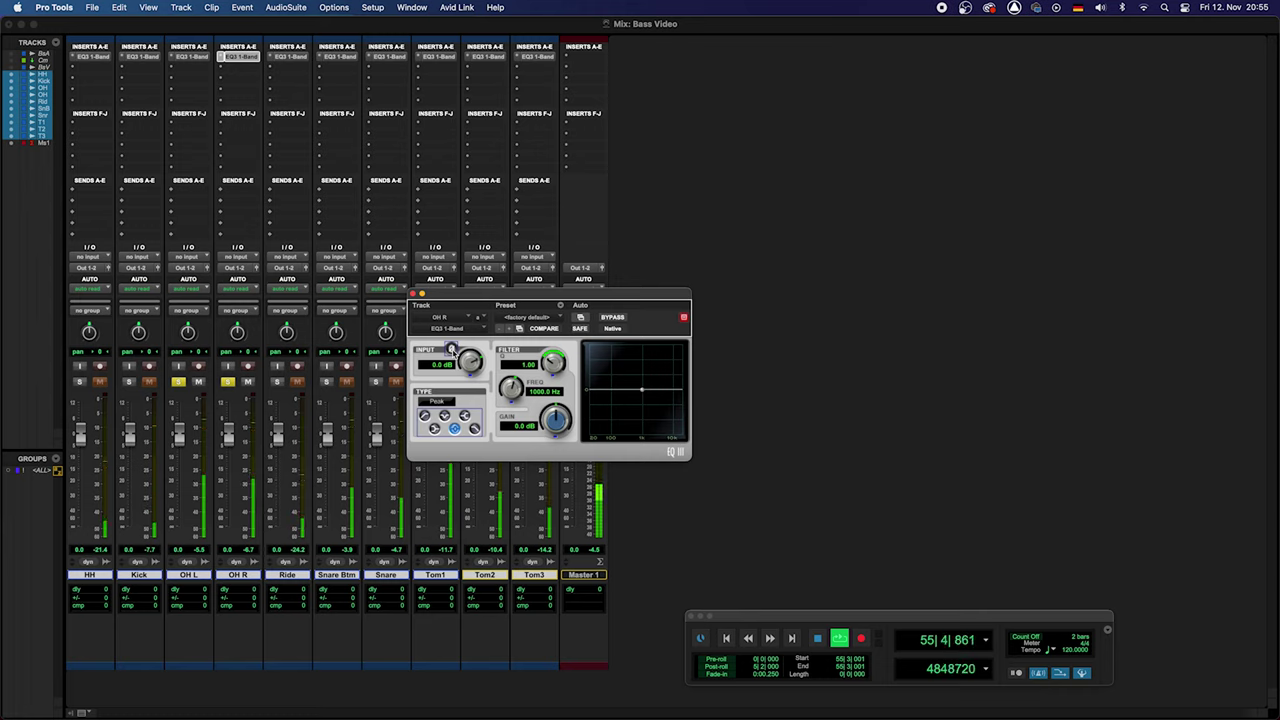
pyautogui.press('space')
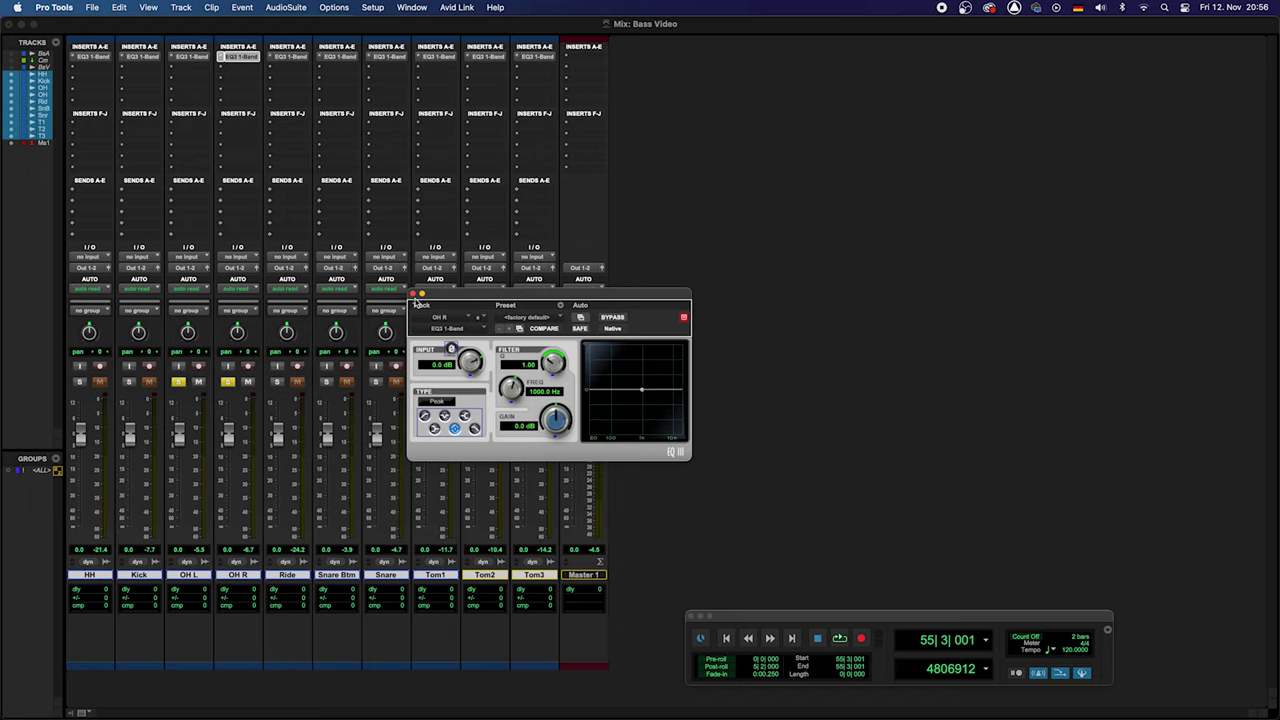
pyautogui.click(412, 296)
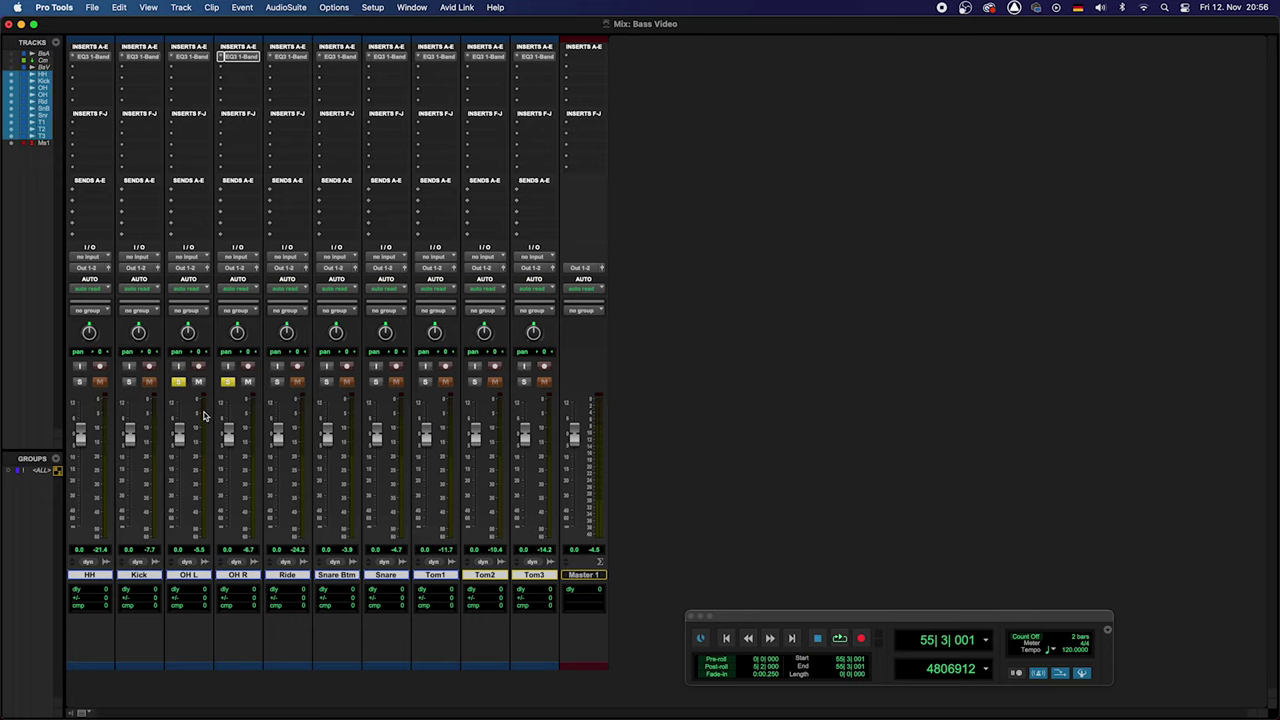
# Check the input phase settings in the EQs on OH R and OH L.
pyautogui.click(240, 56)
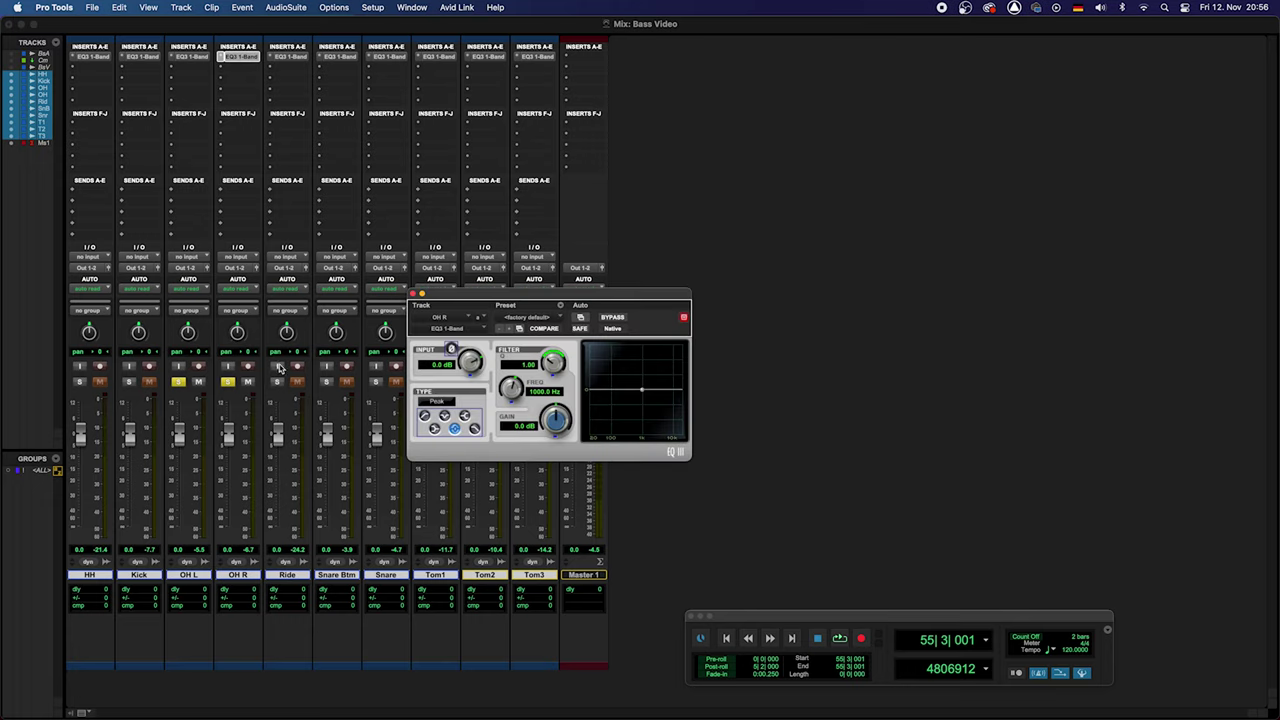
pyautogui.click(196, 57)
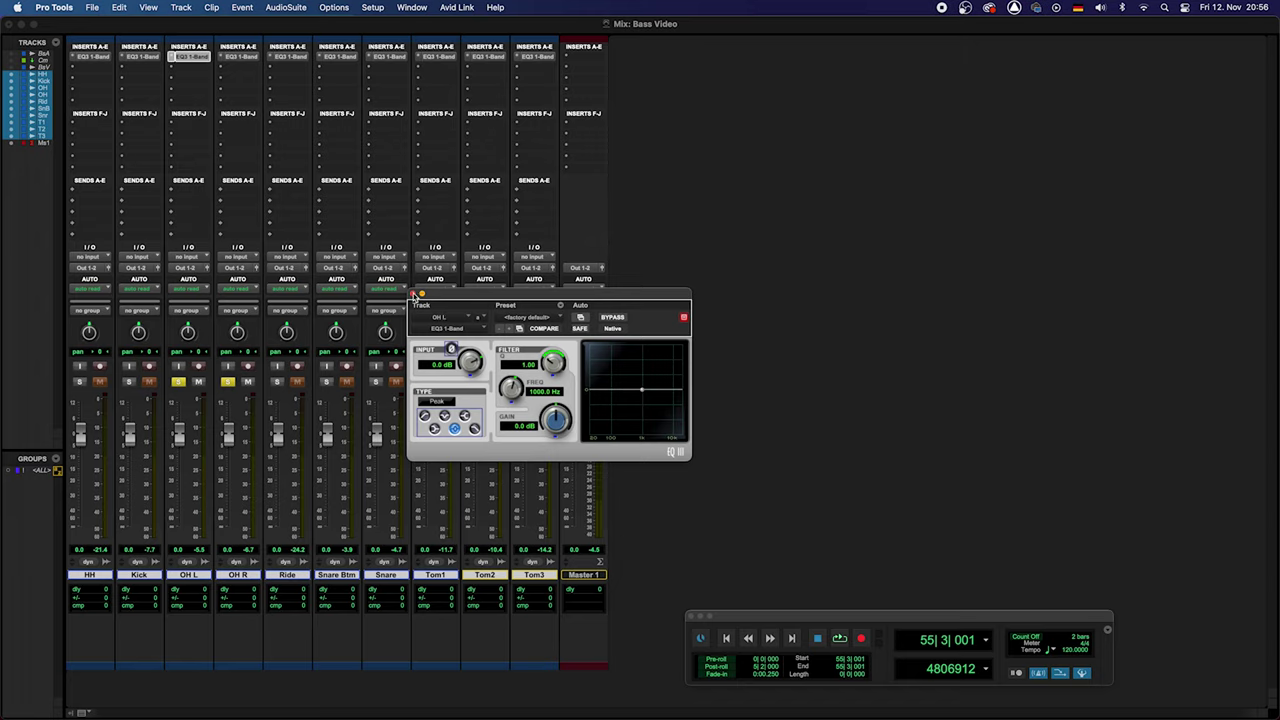
pyautogui.click(412, 296)
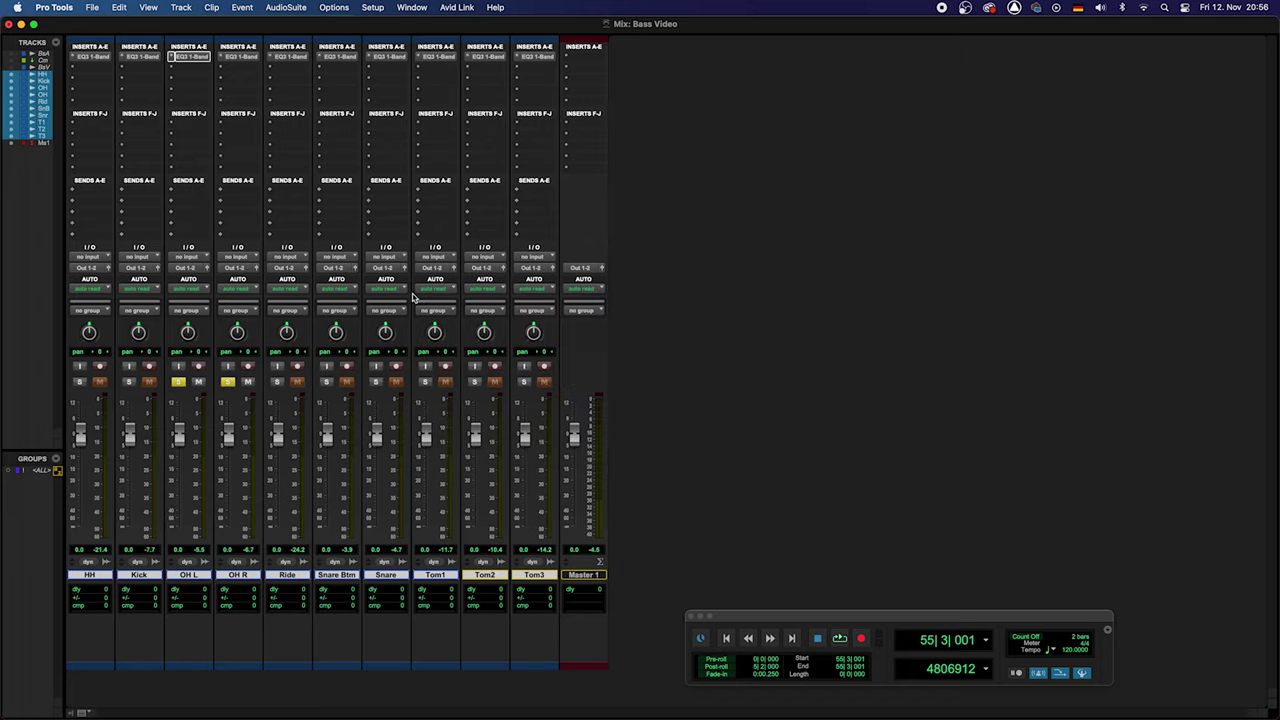
# Solo all drum tracks and listen to the full kit in two short playbacks.
pyautogui.keyDown('alt'); pyautogui.click(279, 383); pyautogui.keyUp('alt')
pyautogui.press('space')
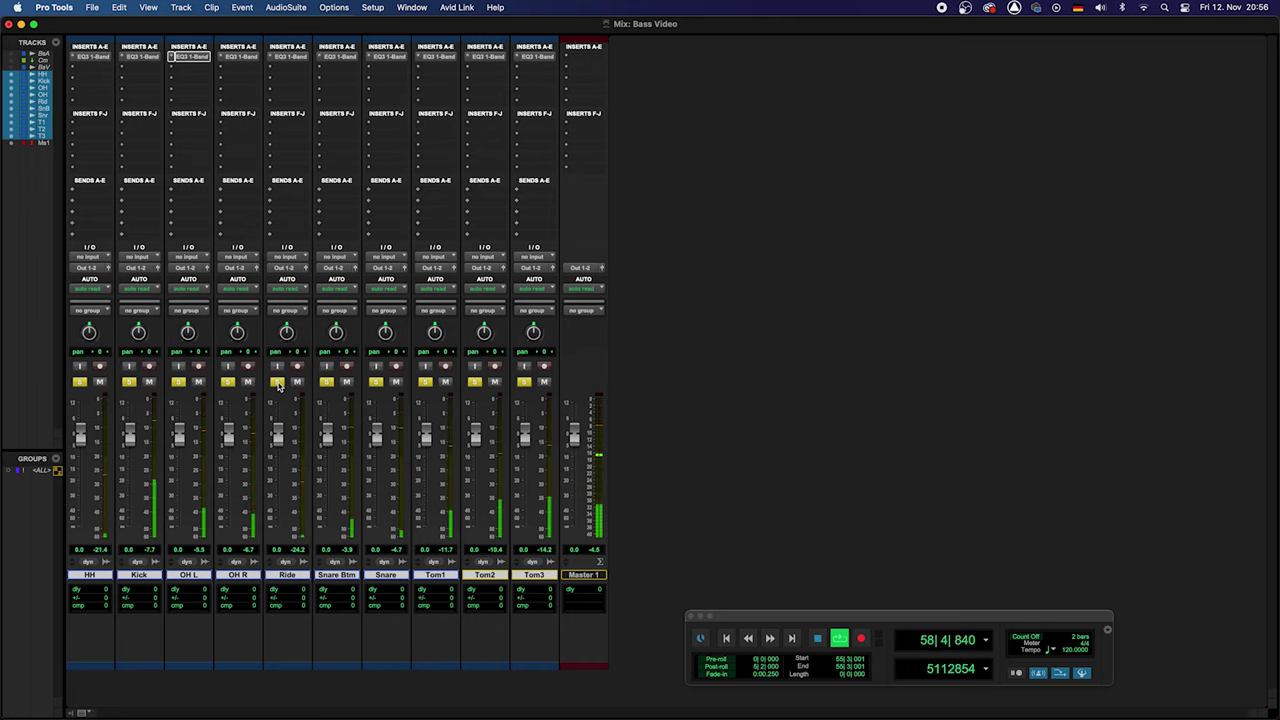
pyautogui.press('space')
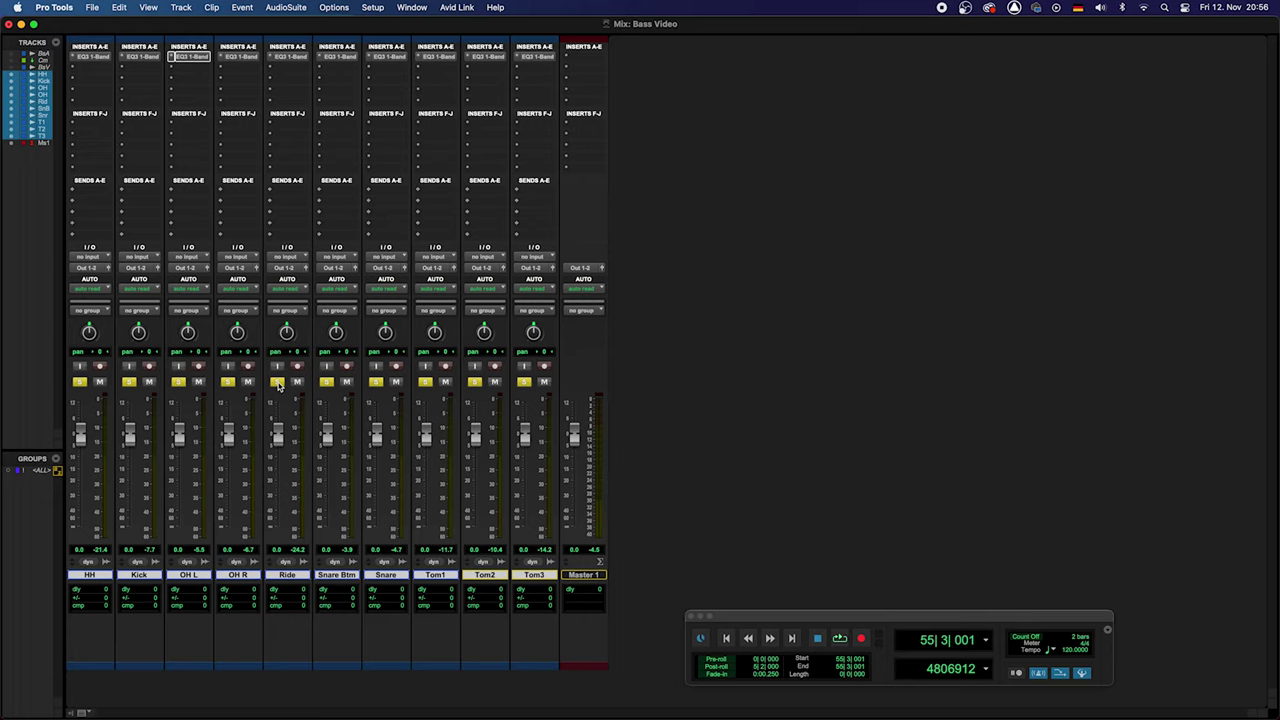
pyautogui.press('space')
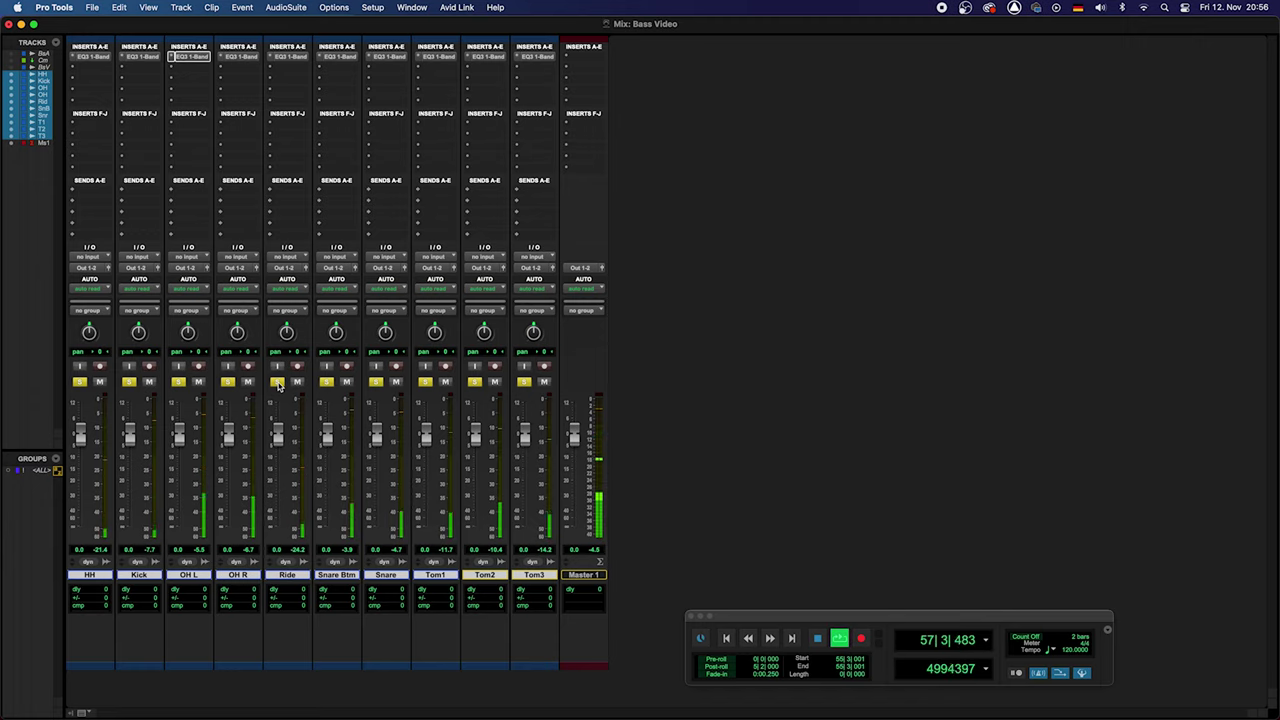
pyautogui.press('space')
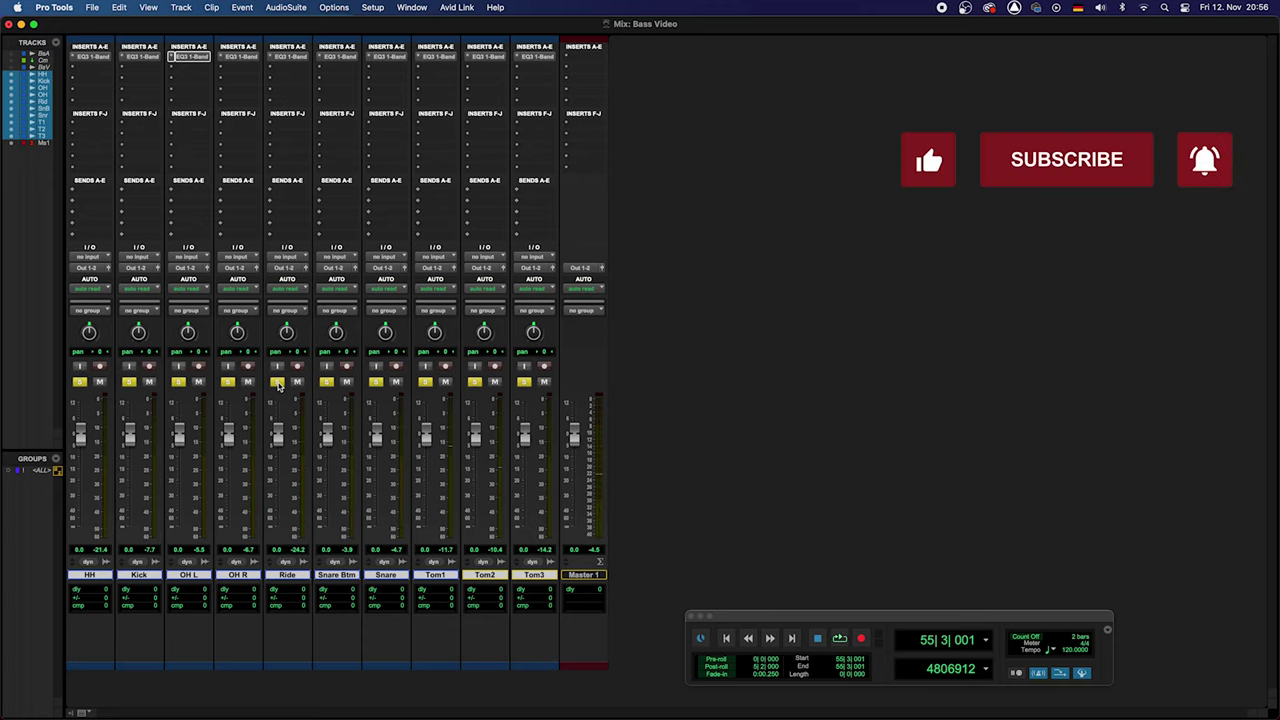
# Clear all solos and solo only the Ride, OH R and Snare tracks.
pyautogui.click(278, 383)
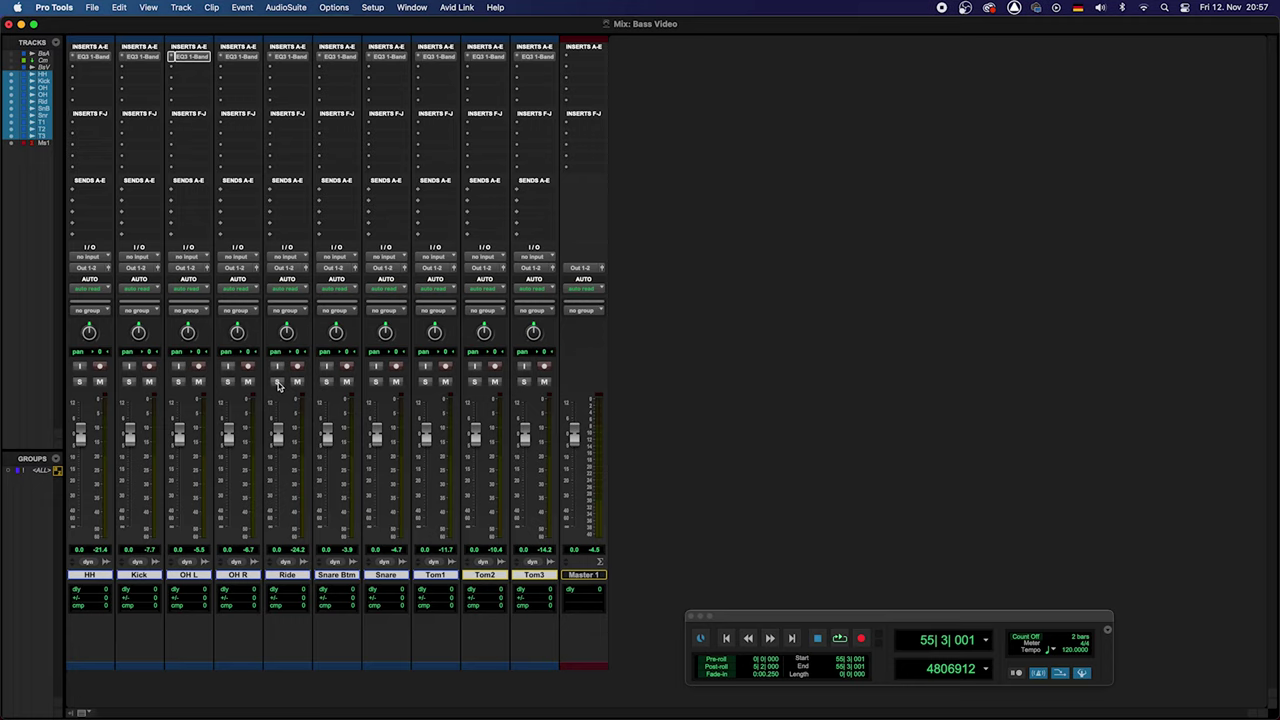
pyautogui.click(278, 382)
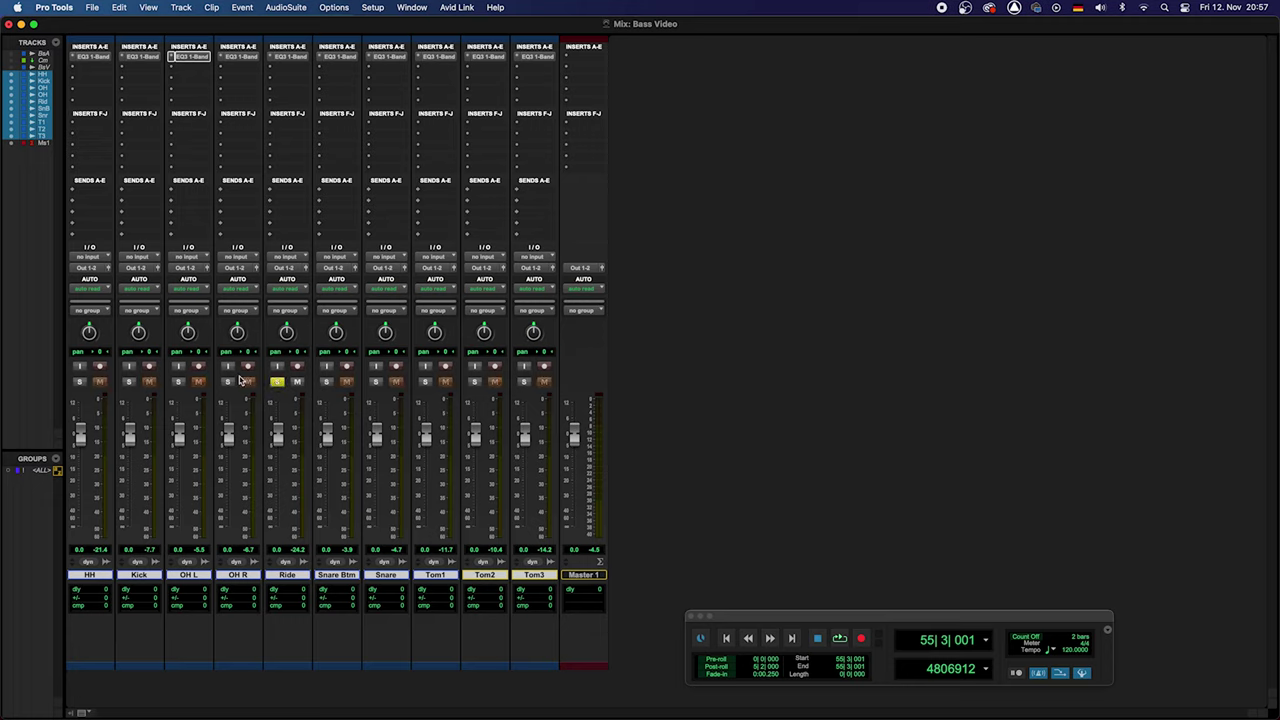
pyautogui.click(228, 382)
pyautogui.click(375, 382)
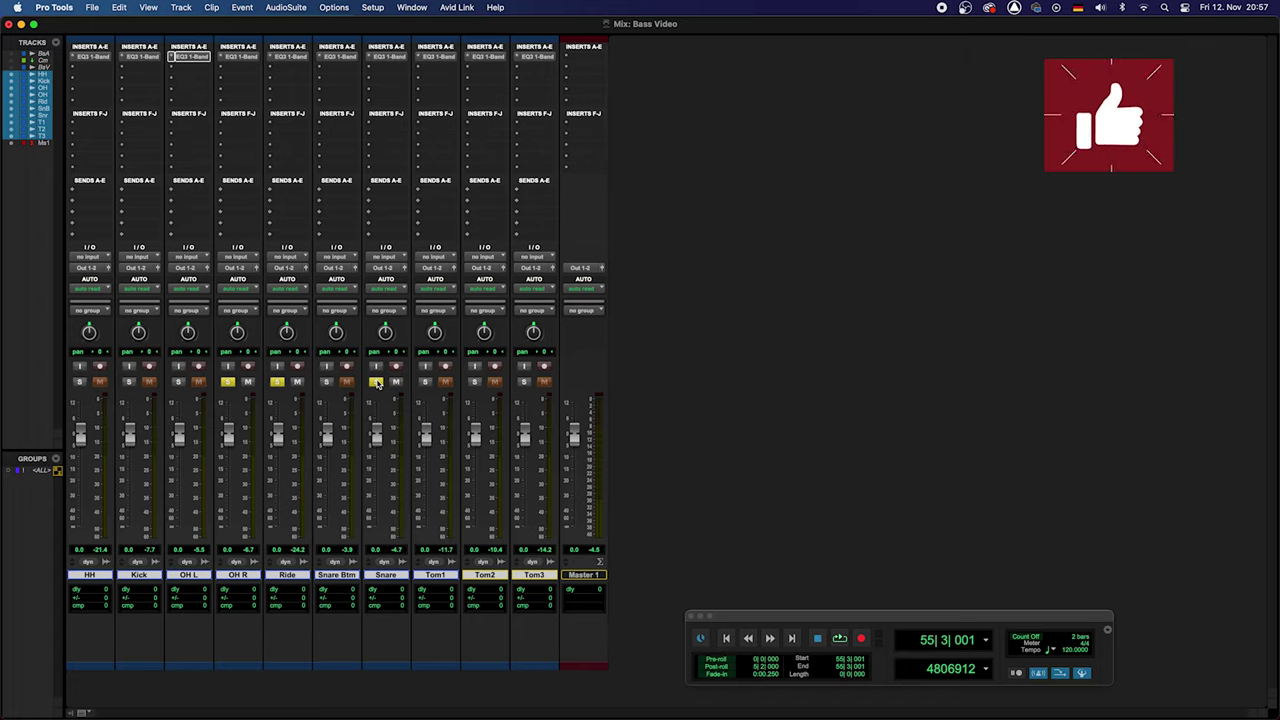
# Compare both phase positions in the Snare track's EQ during playback, leave the phase inverted, and close the EQ.
pyautogui.click(386, 57)
pyautogui.moveTo(472, 292); pyautogui.dragTo(484, 92)
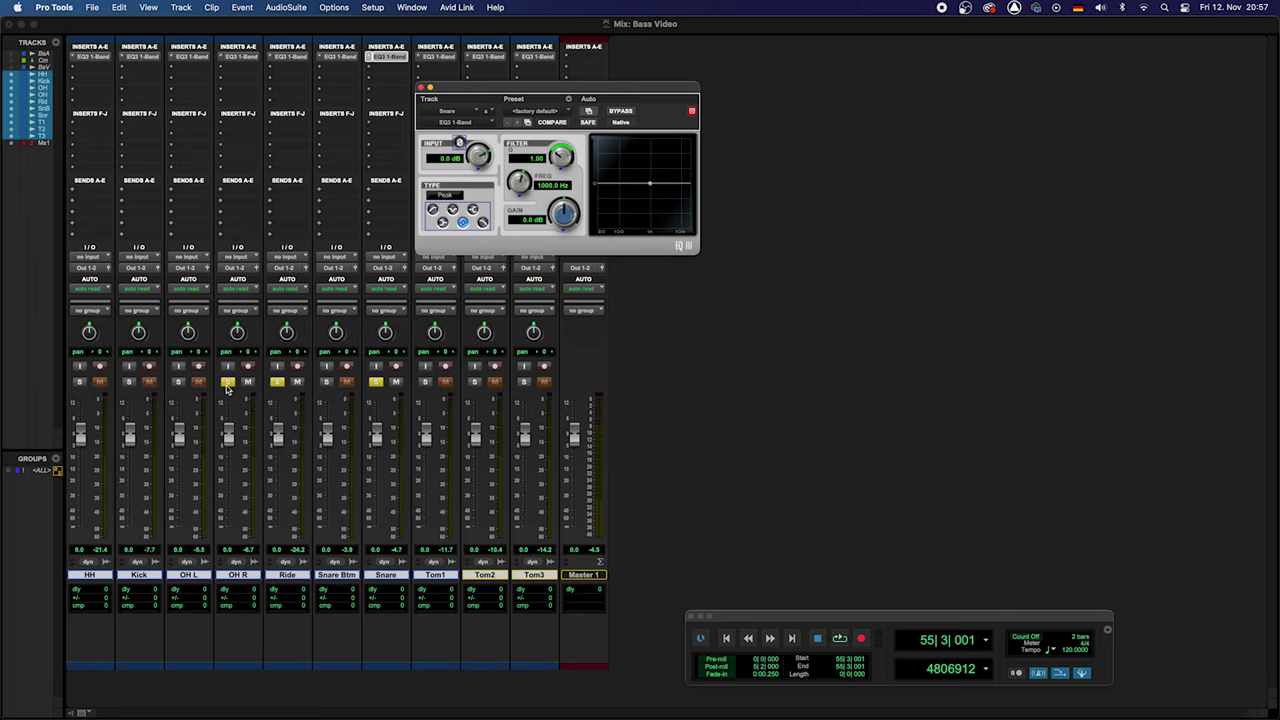
pyautogui.click(274, 385)
pyautogui.press('space')
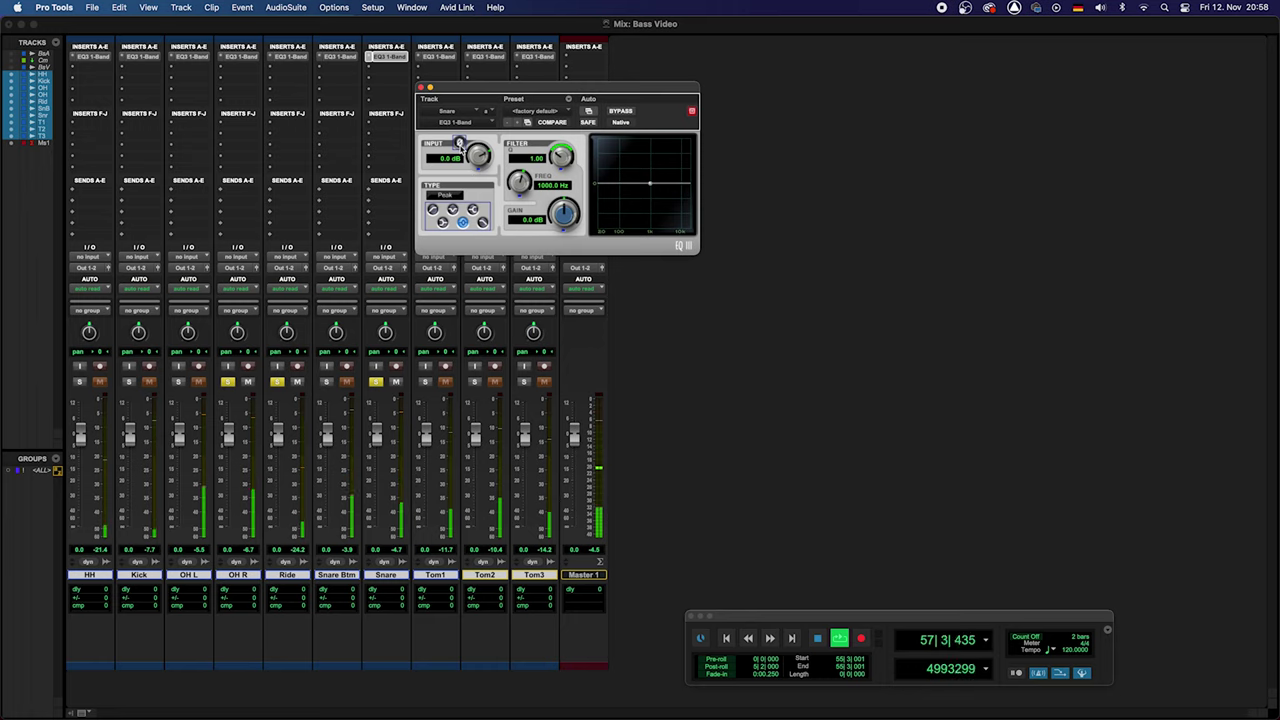
pyautogui.click(459, 143)
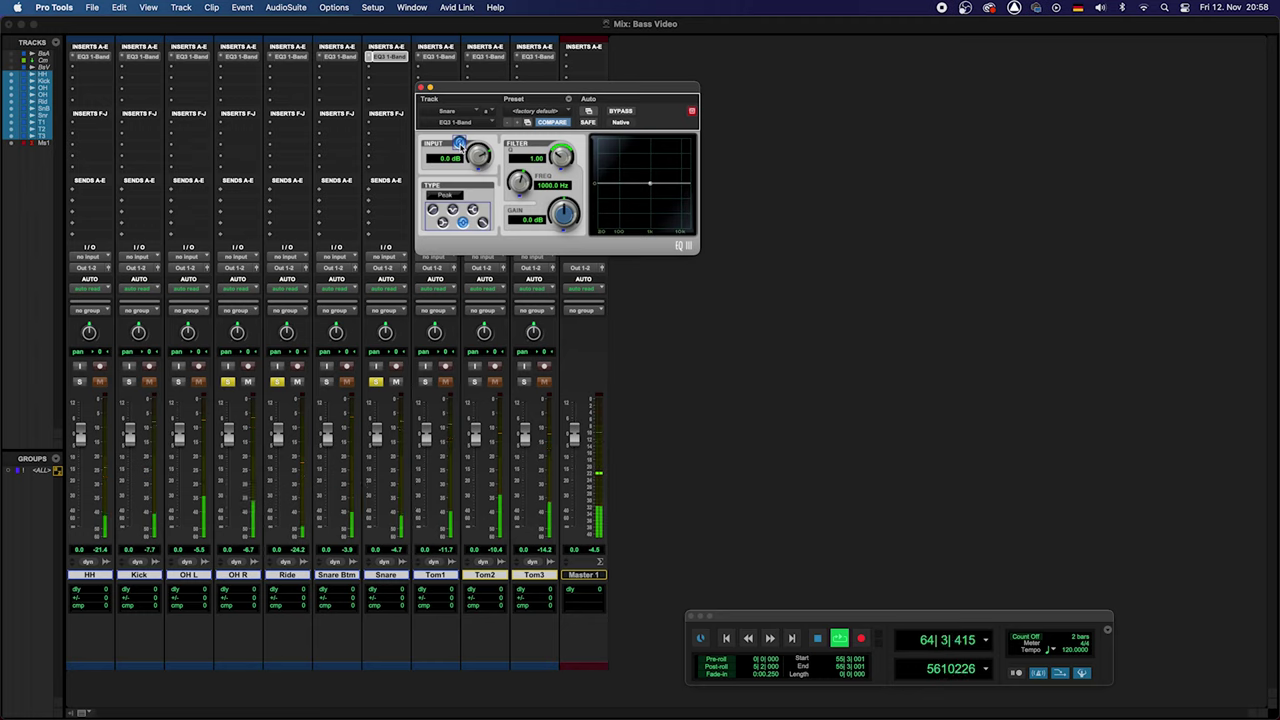
pyautogui.keyDown('alt'); pyautogui.click(459, 143); pyautogui.keyUp('alt')
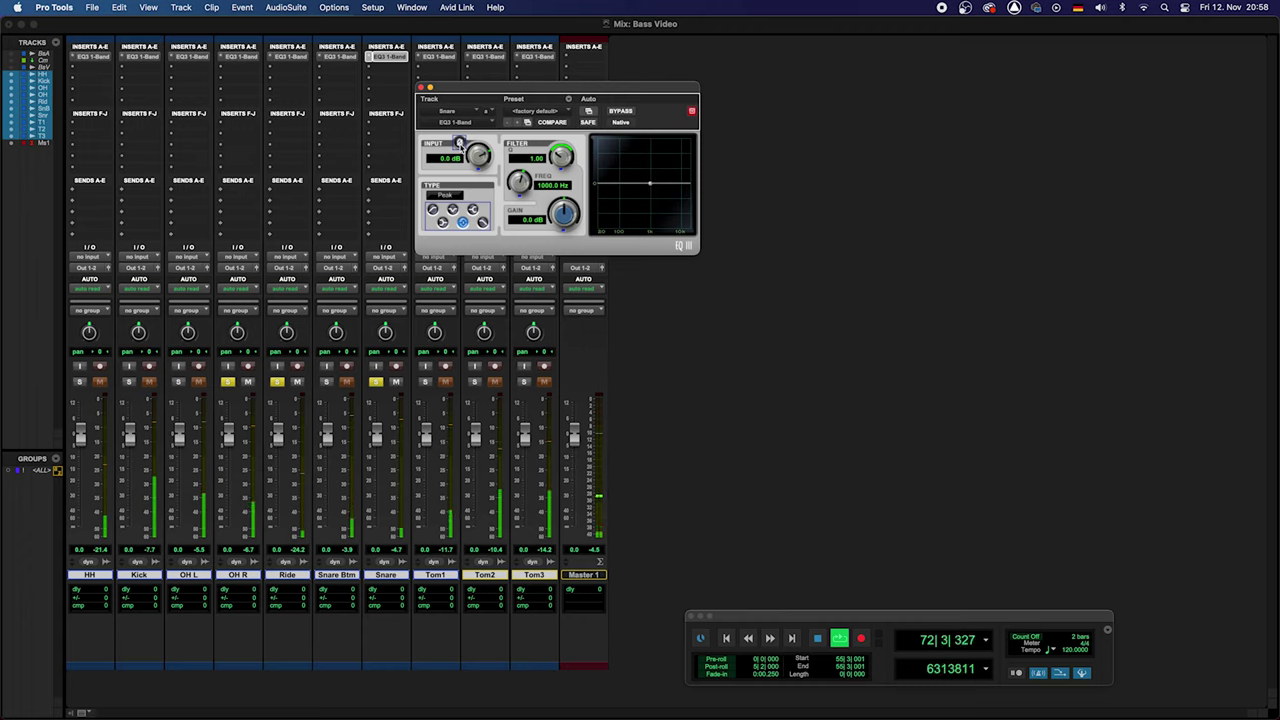
pyautogui.click(459, 143)
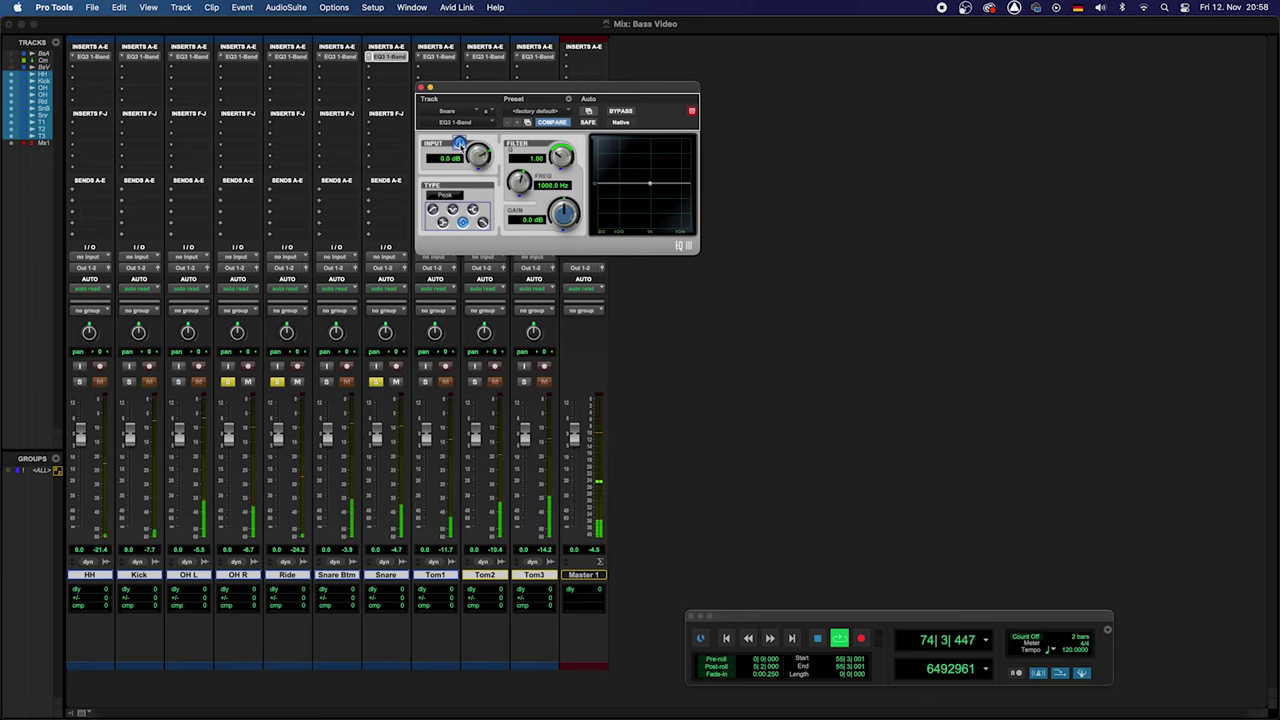
pyautogui.press('space')
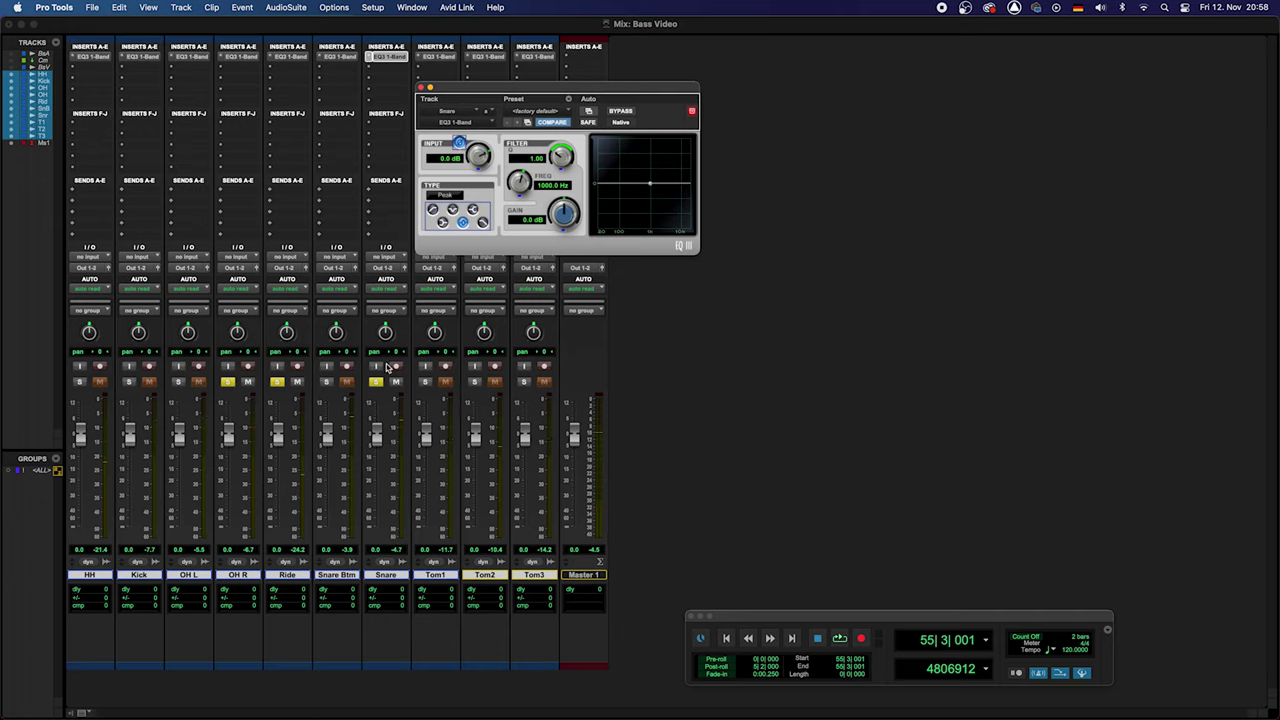
pyautogui.press('super+w')
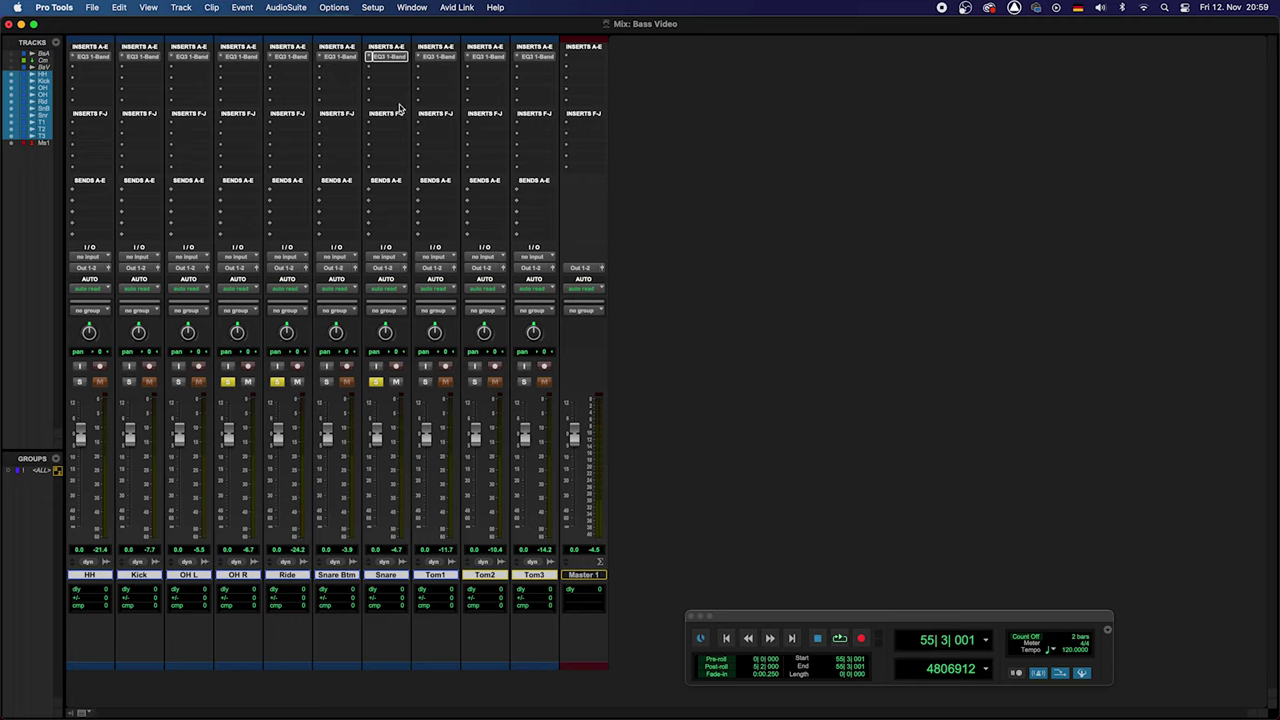
# Add the comment "Phase" to the Snare track and rename the track "Snare Top".
pyautogui.click(380, 624)
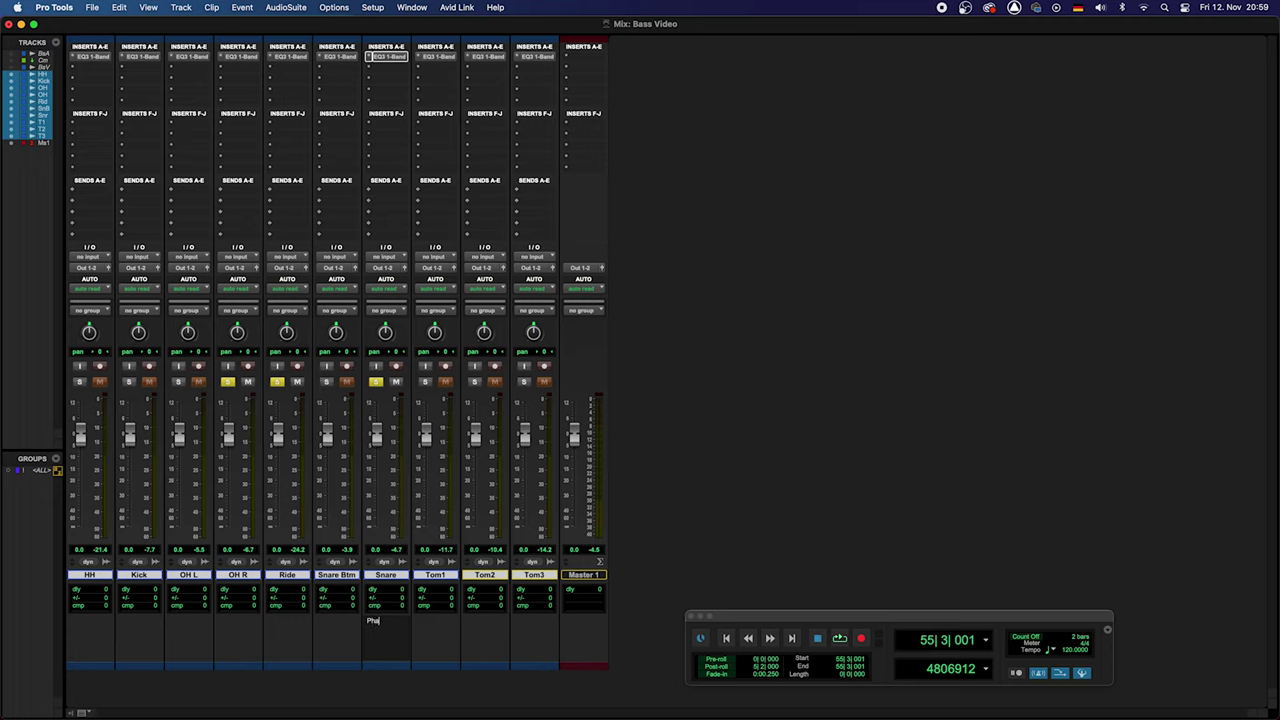
pyautogui.press('super+Tab')
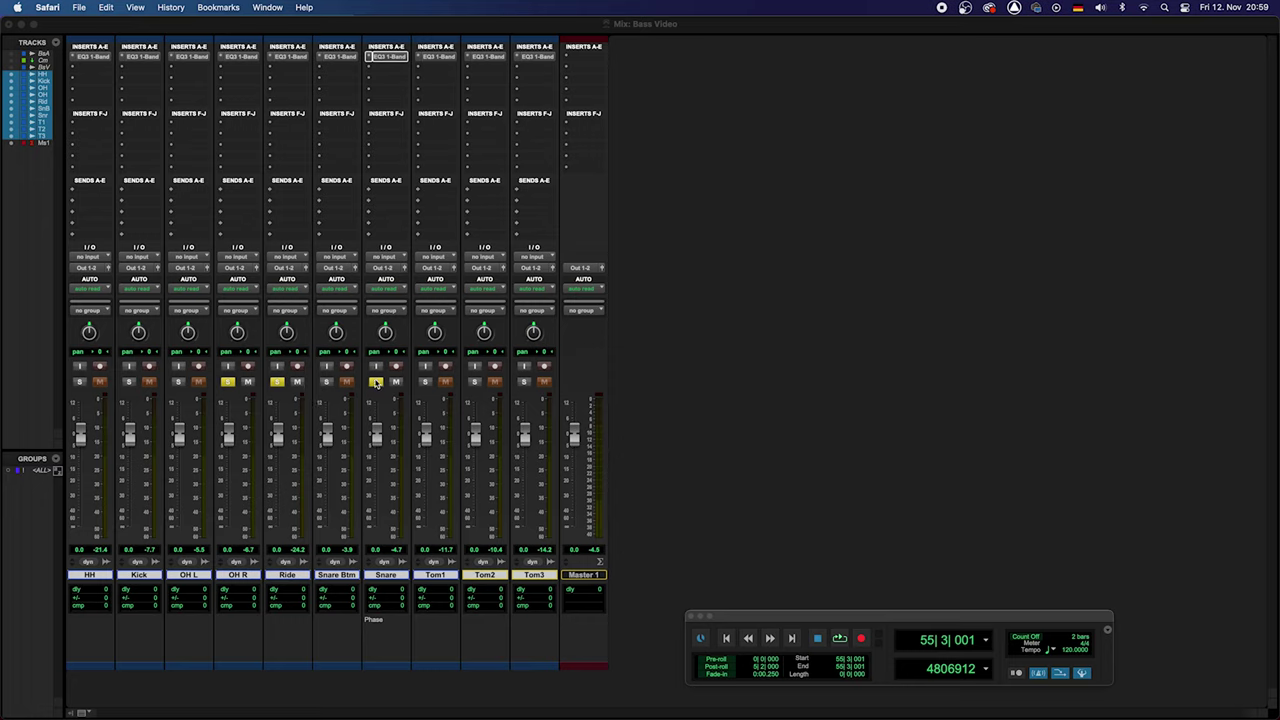
pyautogui.doubleClick(398, 578)
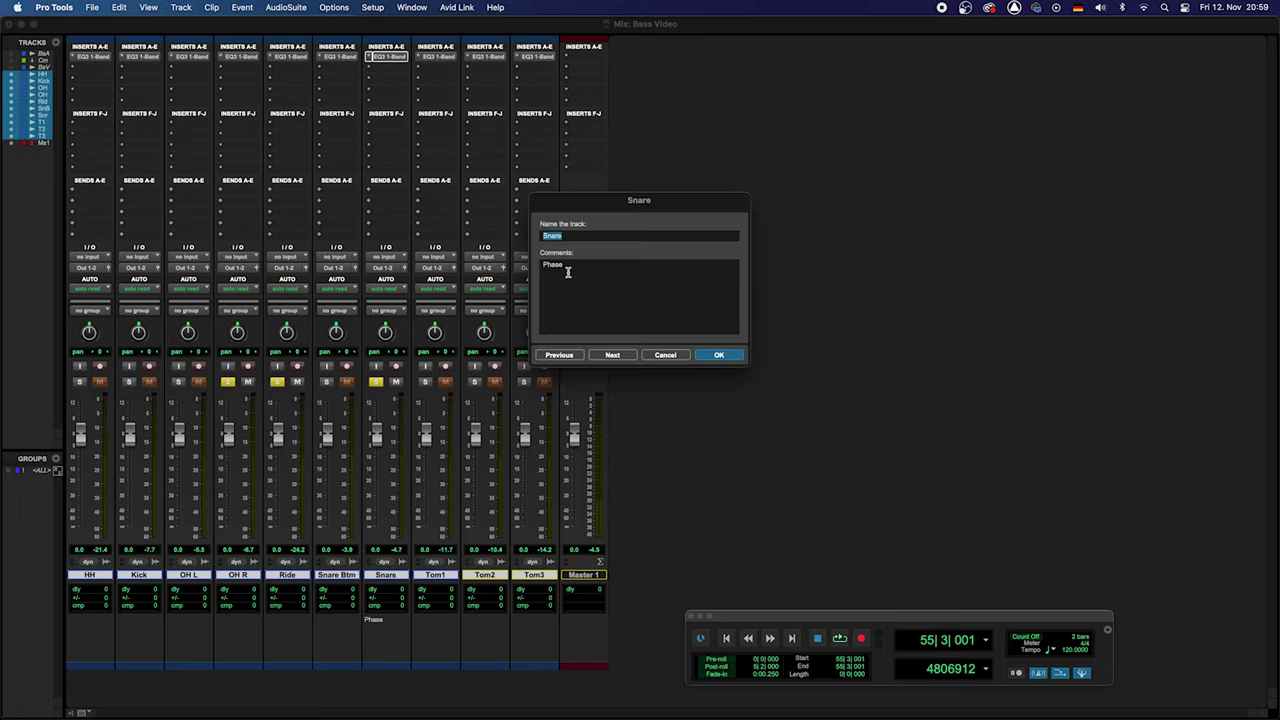
pyautogui.click(568, 234)
pyautogui.write('Top')
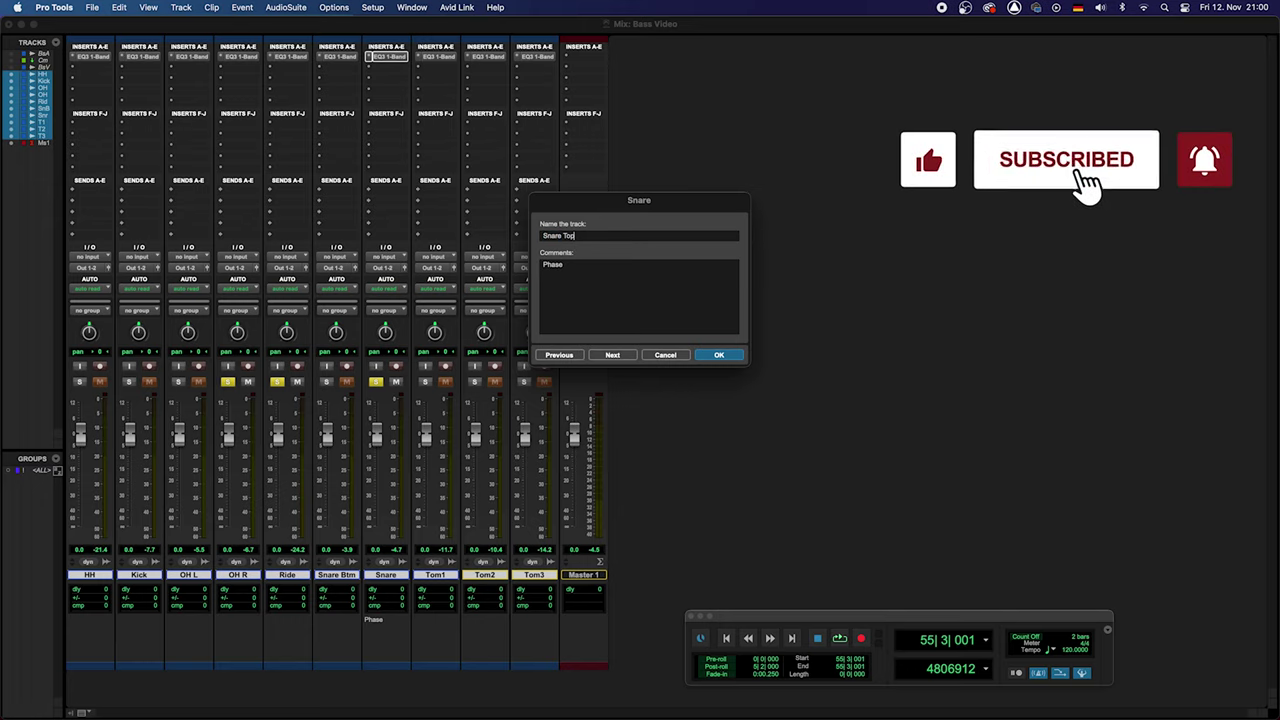
pyautogui.press('Return')
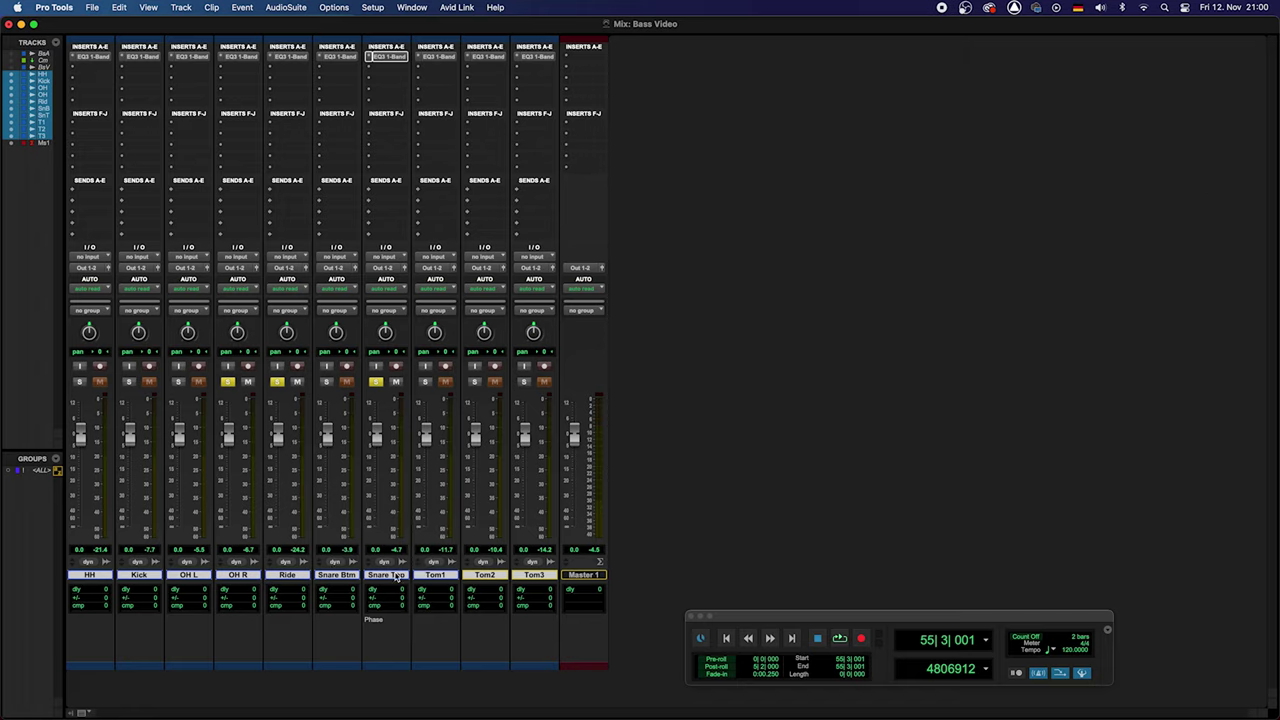
# Unsolo Ride and OH R, solo Snare Btm together with Snare Top, and start playback.
pyautogui.click(276, 384)
pyautogui.click(228, 383)
pyautogui.click(327, 382)
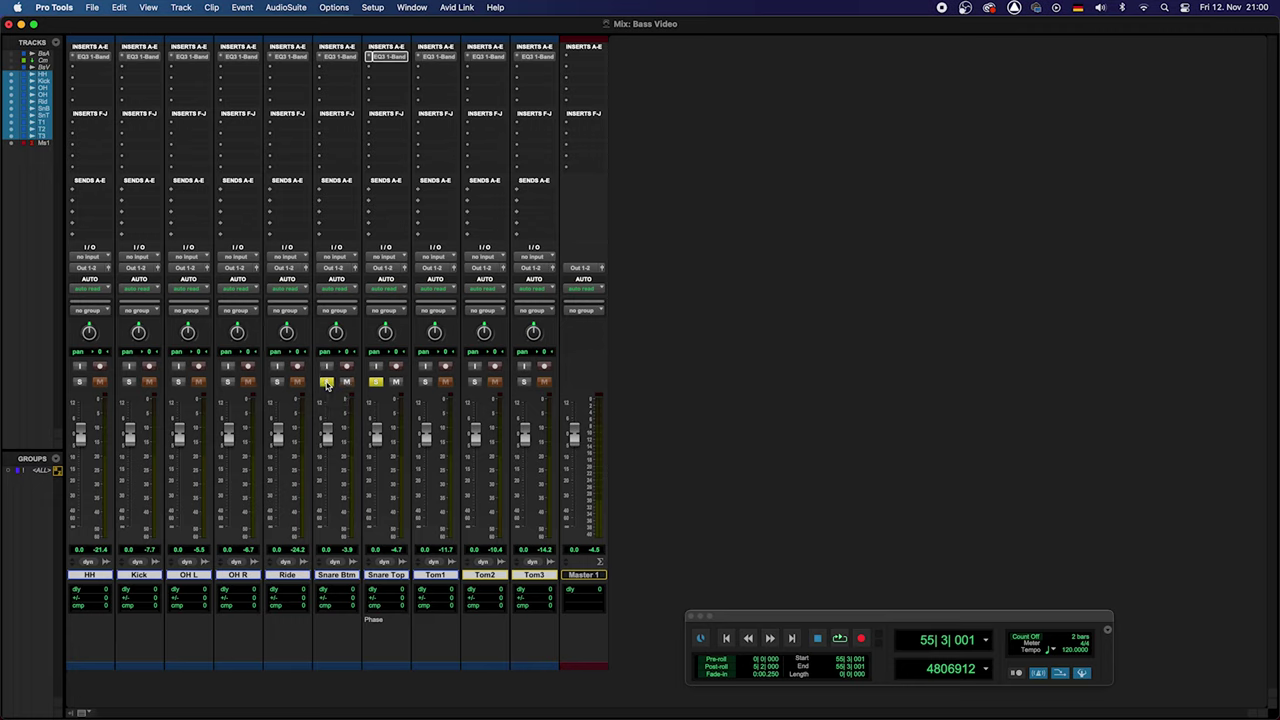
pyautogui.press('space')
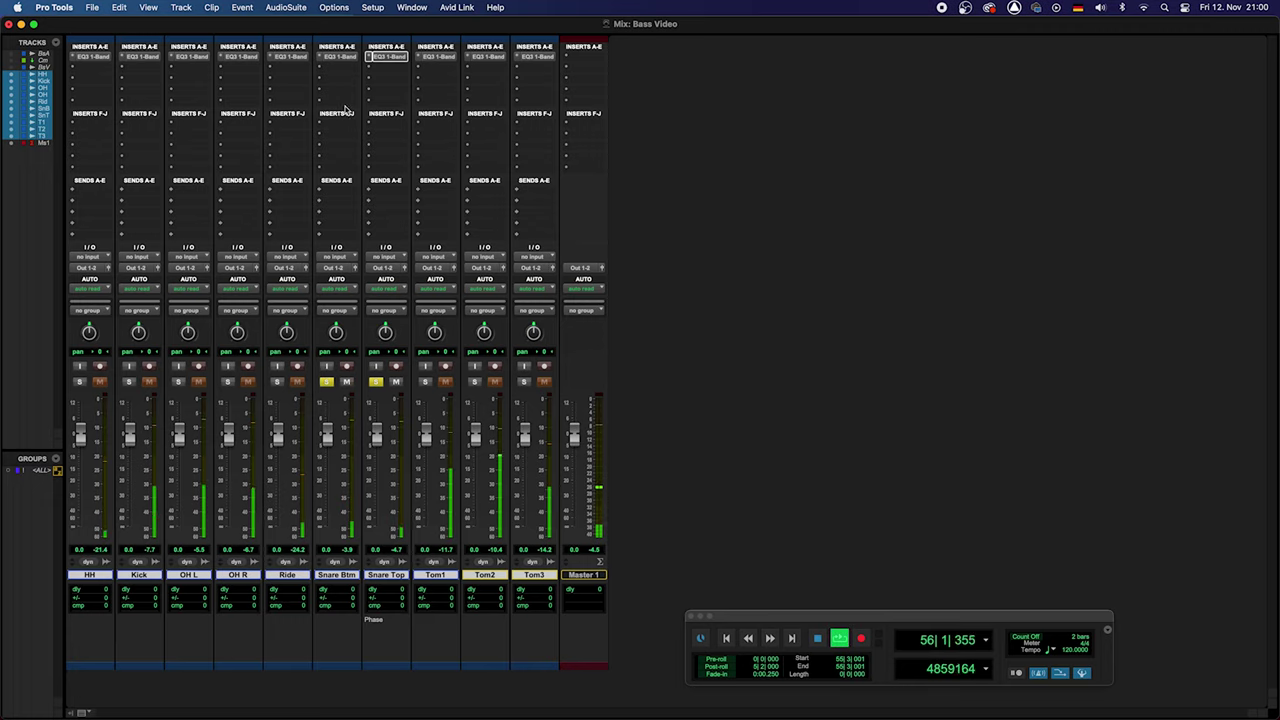
# Compare both phase positions in the Snare Btm track's EQ during playback, leave the phase not inverted, and close the EQ.
pyautogui.click(338, 57)
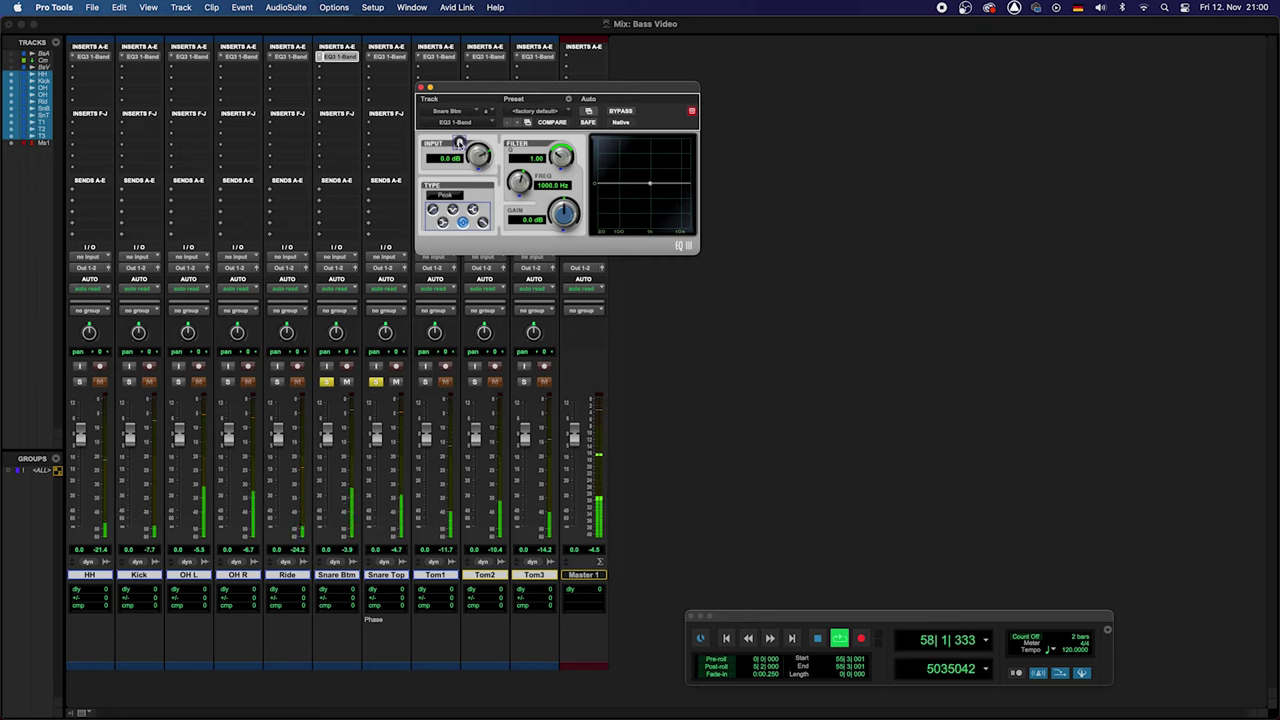
pyautogui.click(459, 143)
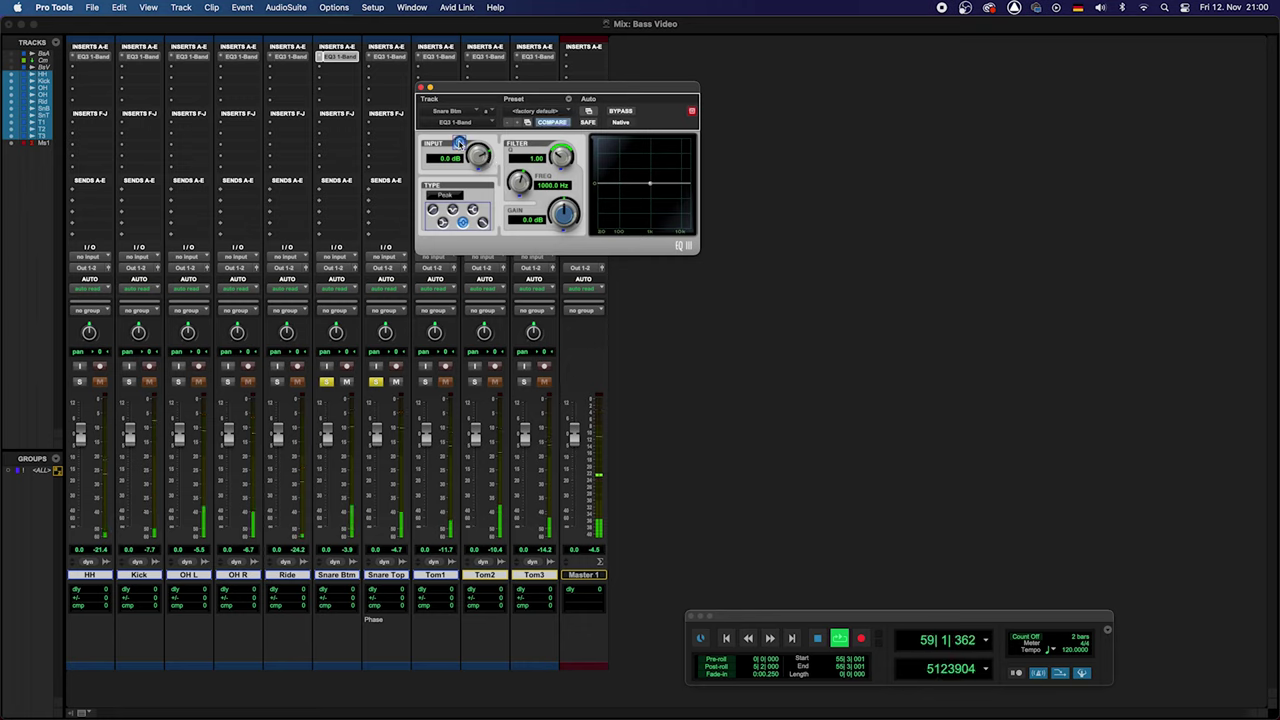
pyautogui.keyDown('alt'); pyautogui.click(459, 143); pyautogui.keyUp('alt')
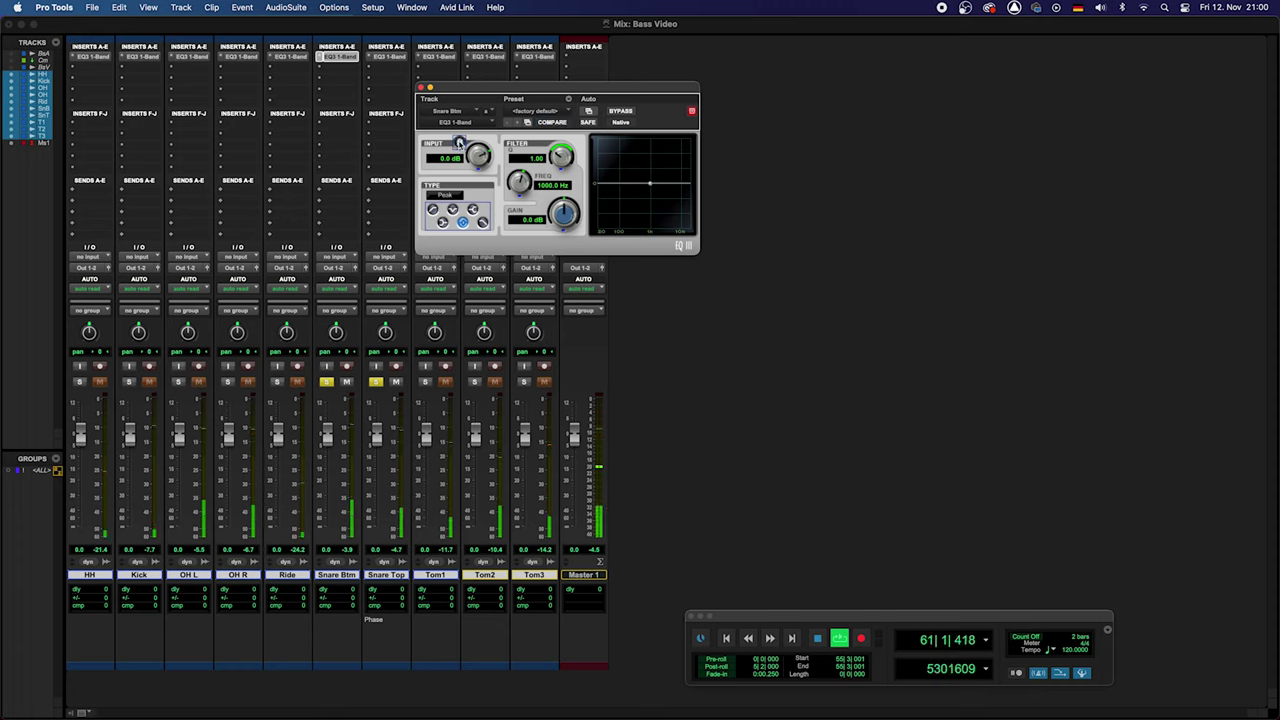
pyautogui.press('space')
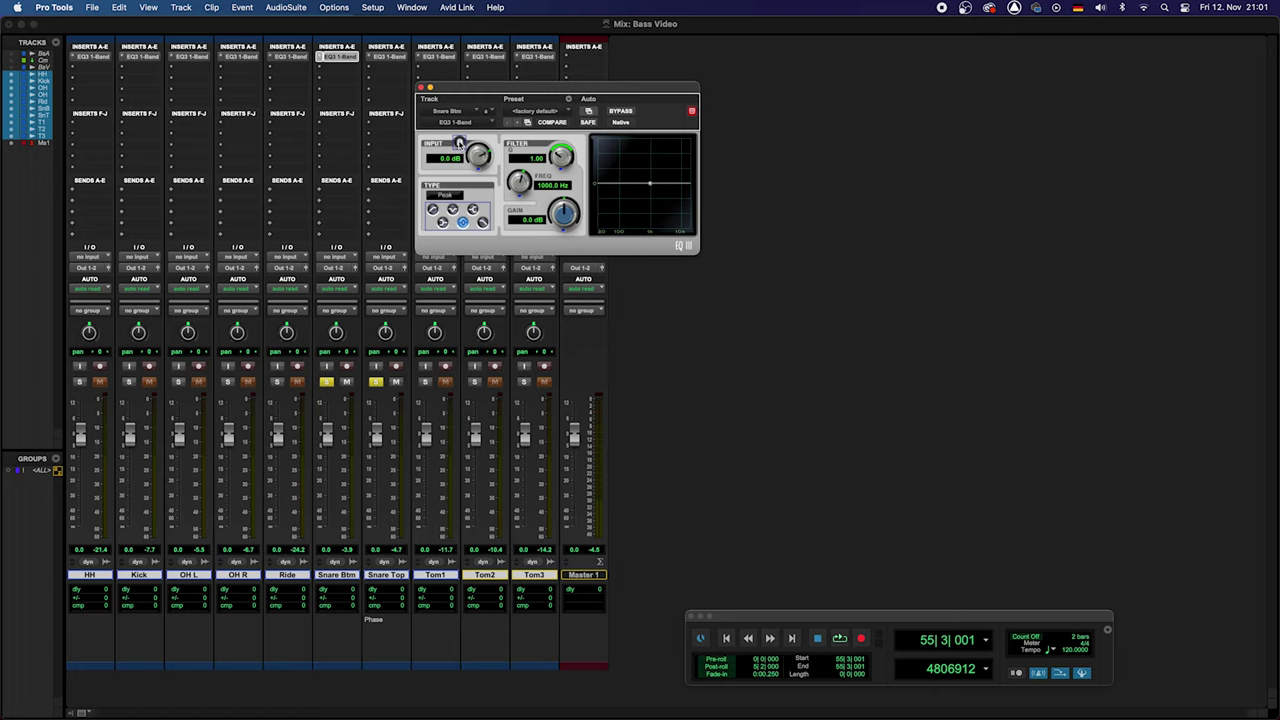
pyautogui.click(460, 143)
pyautogui.press('space')
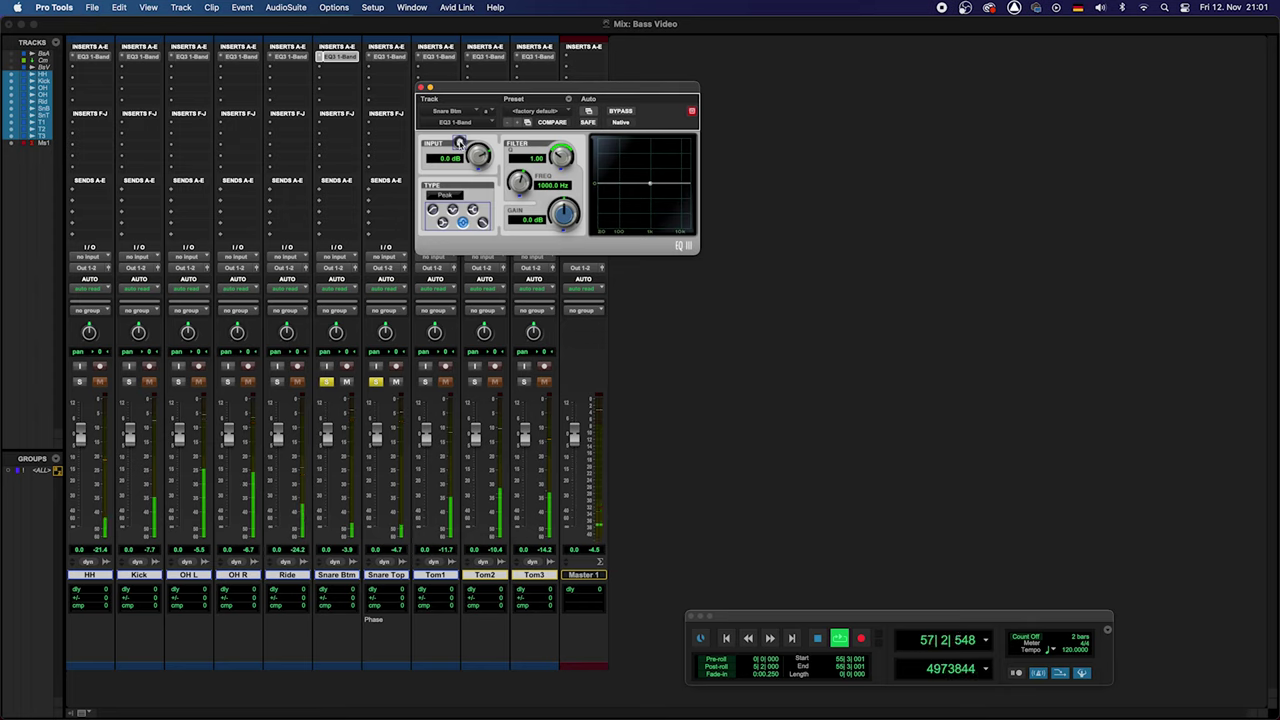
pyautogui.click(460, 143)
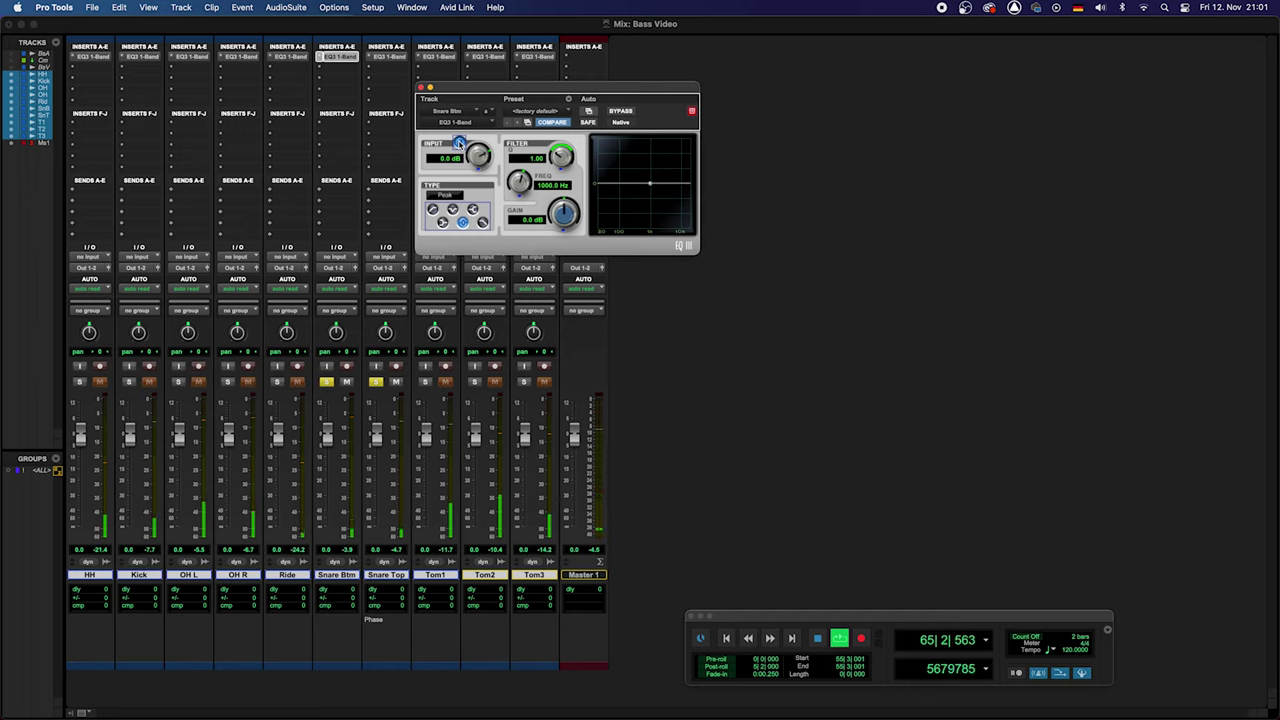
pyautogui.keyDown('alt'); pyautogui.click(459, 143); pyautogui.keyUp('alt')
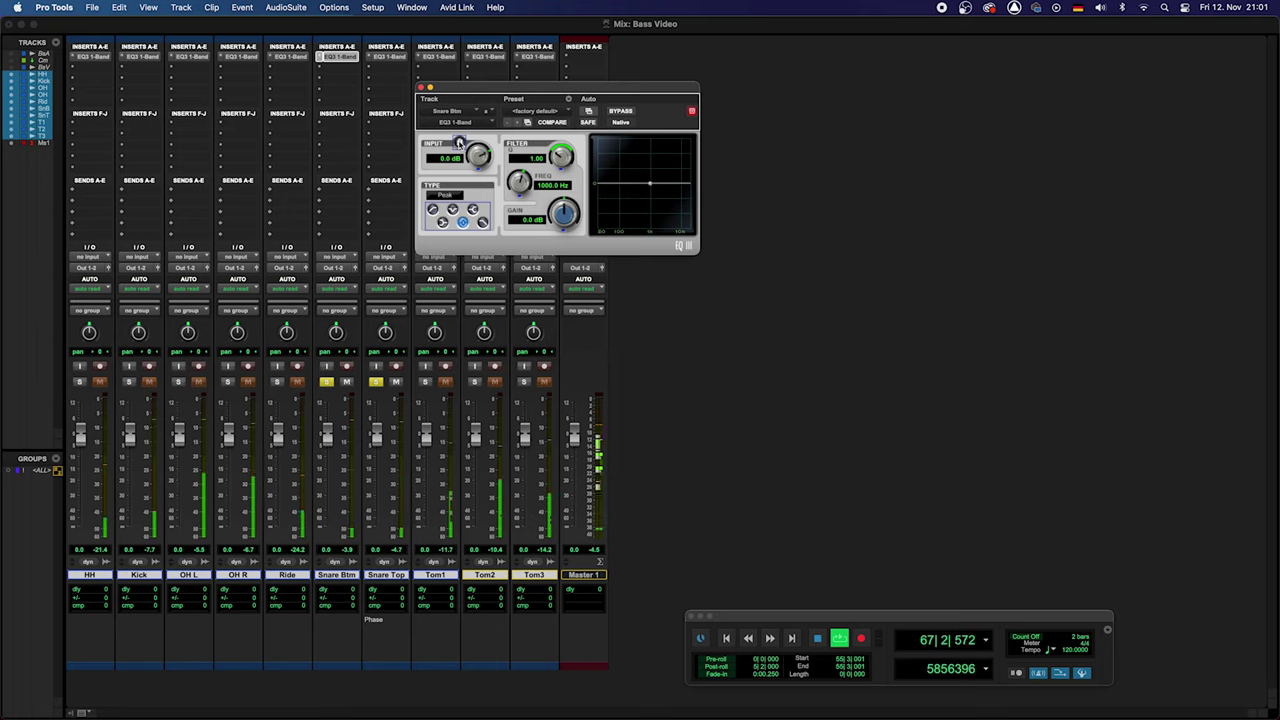
pyautogui.press('space')
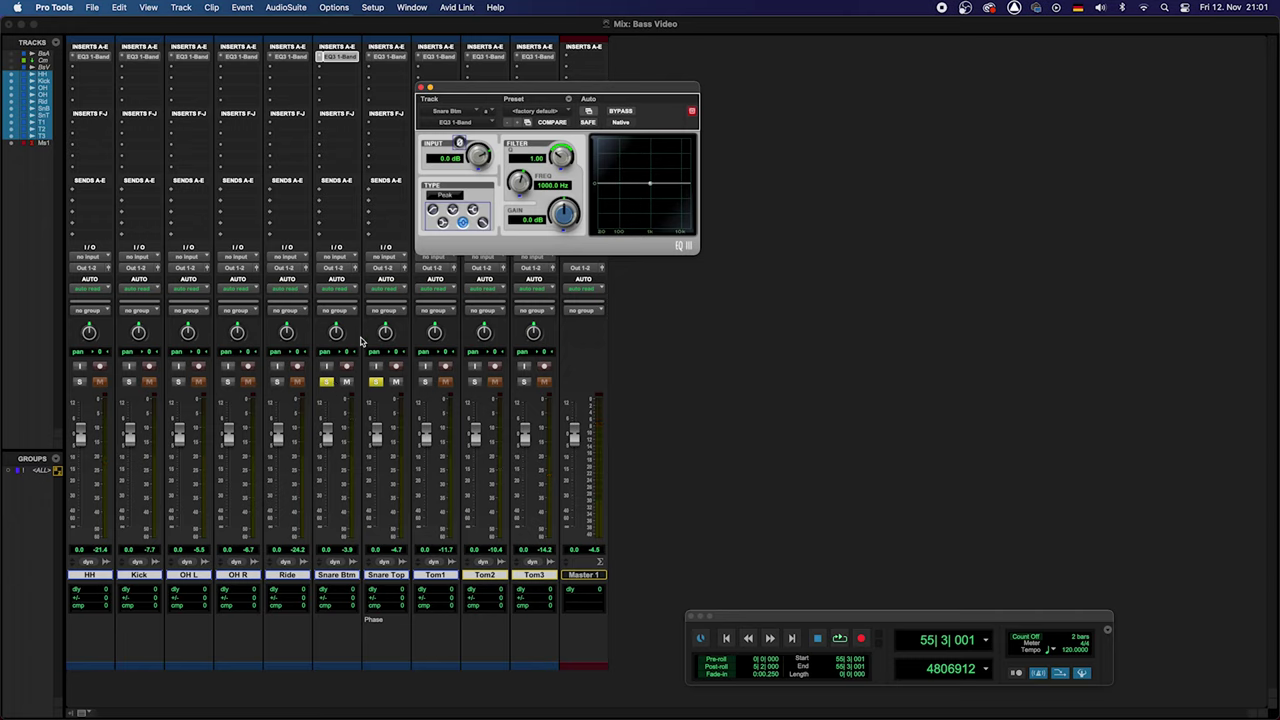
pyautogui.click(421, 88)
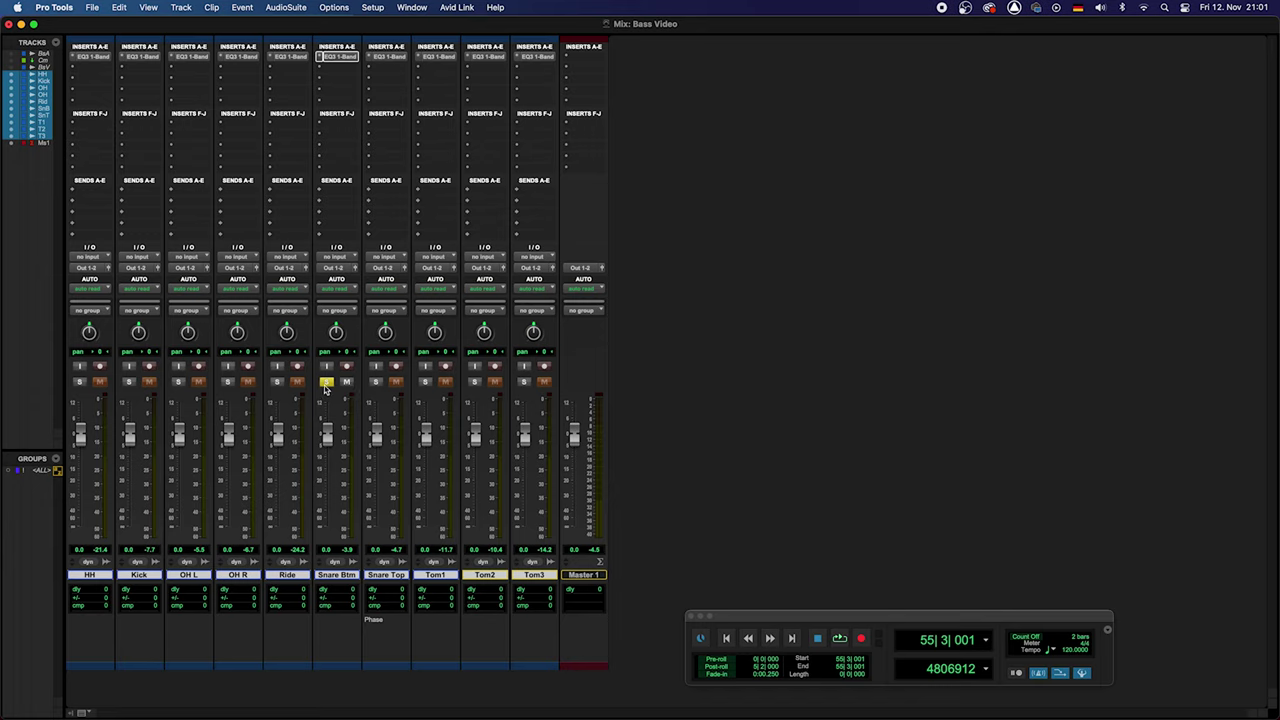
# Clear the snare solos and solo only the OH R, OH L and Kick tracks.
pyautogui.click(326, 383)
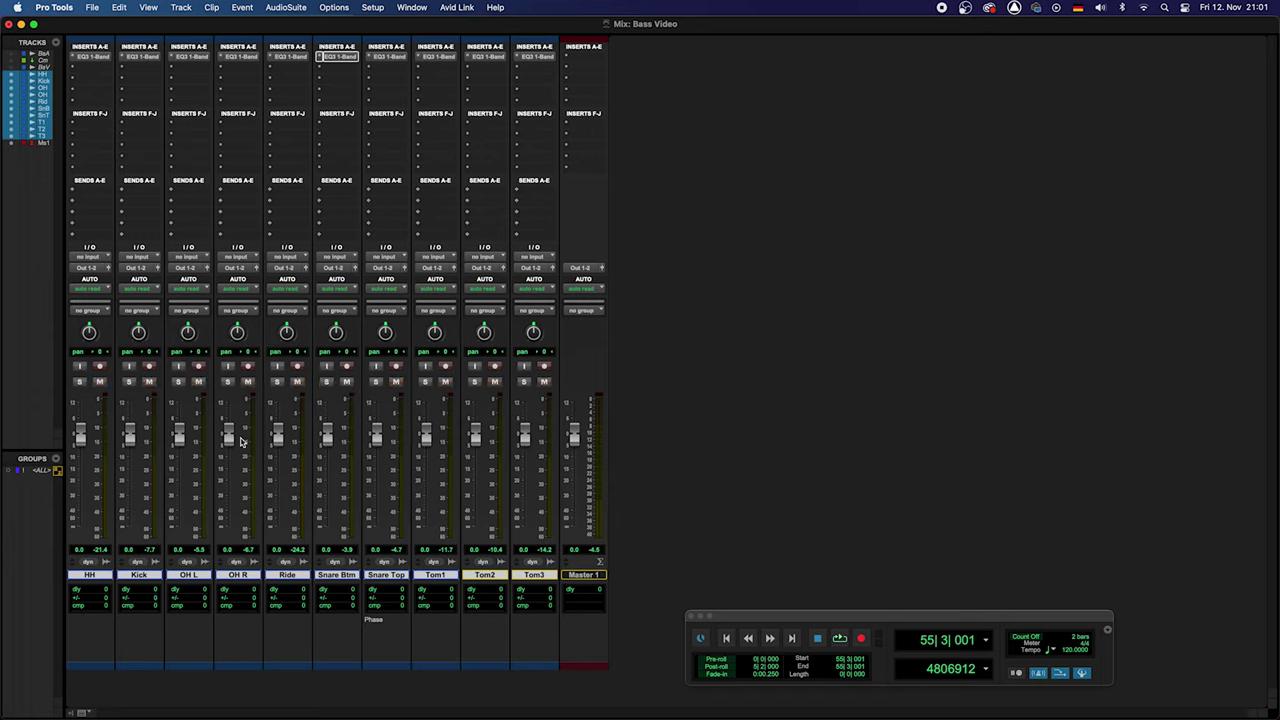
pyautogui.click(228, 383)
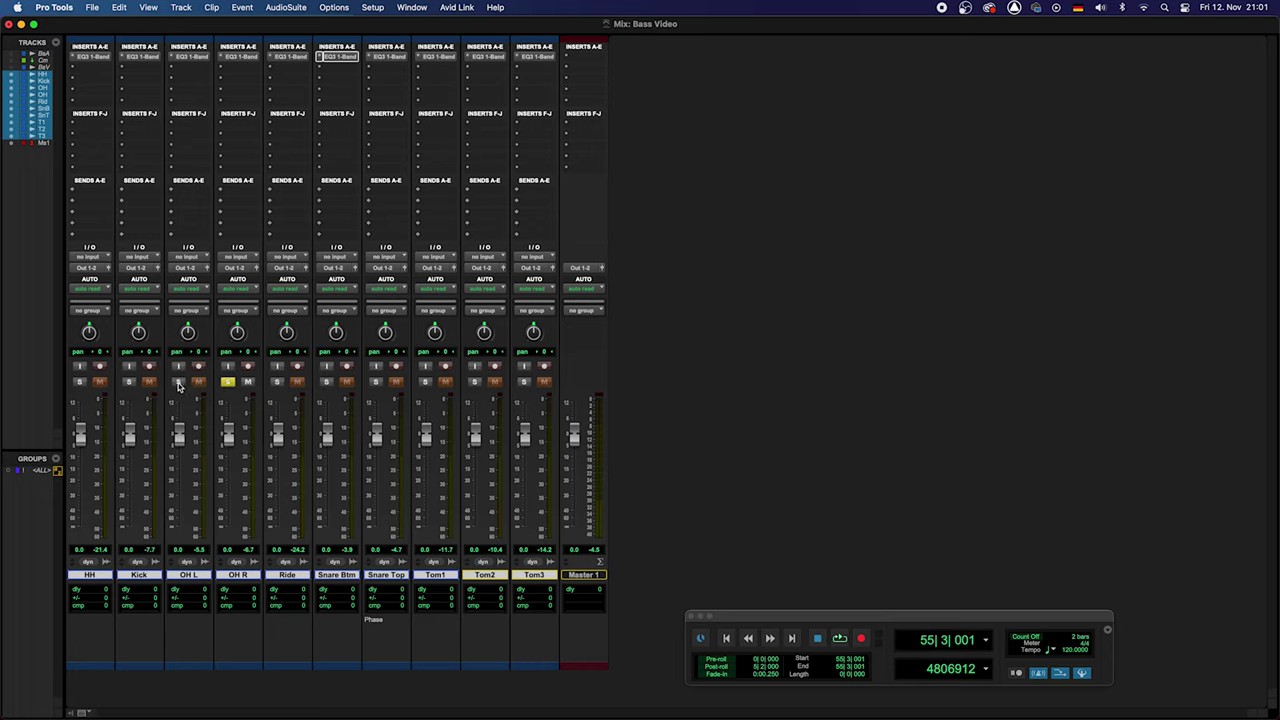
pyautogui.click(178, 383)
pyautogui.click(129, 383)
# Compare both phase positions in the Kick track's EQ during playback, leave the phase not inverted, and close the EQ.
pyautogui.click(142, 57)
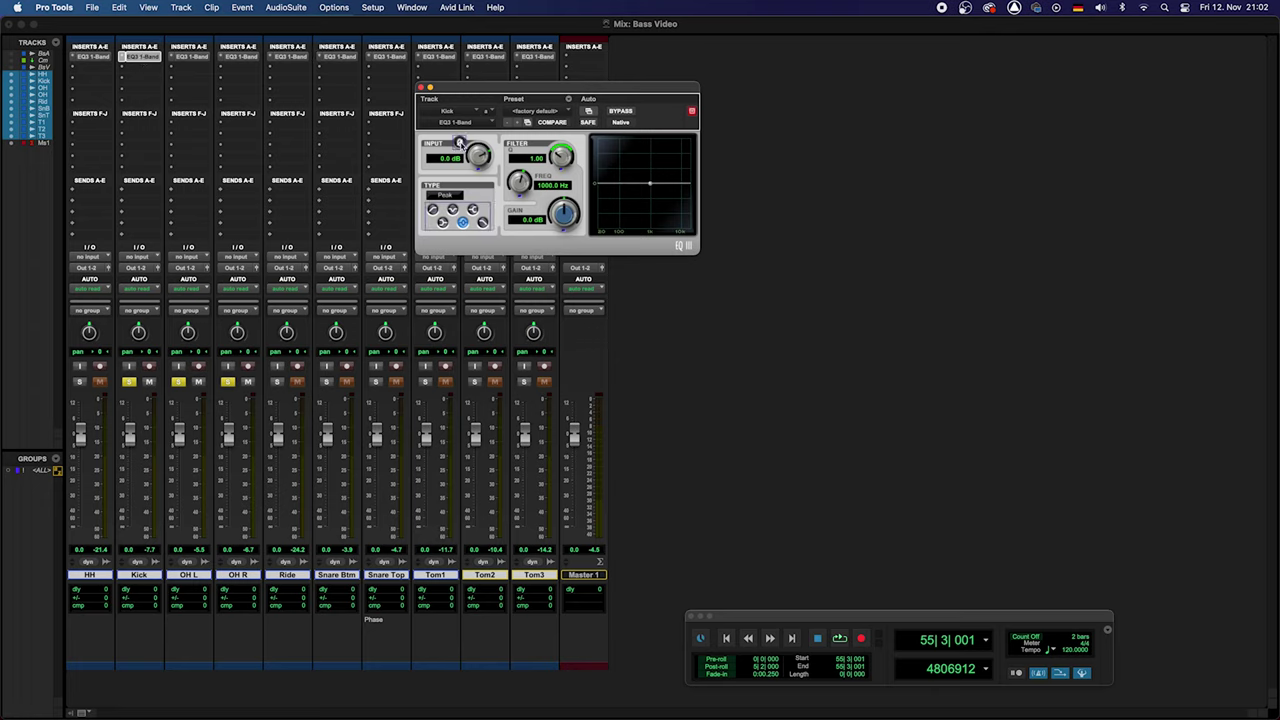
pyautogui.press('space')
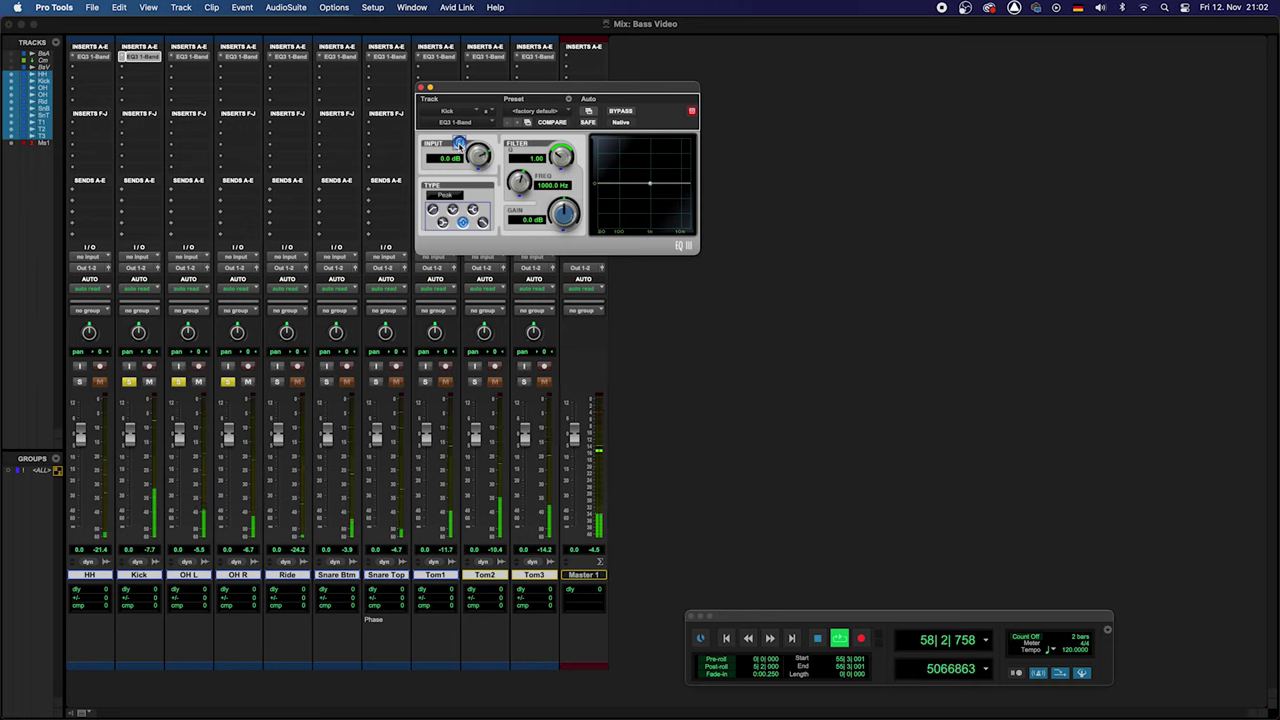
pyautogui.click(459, 143)
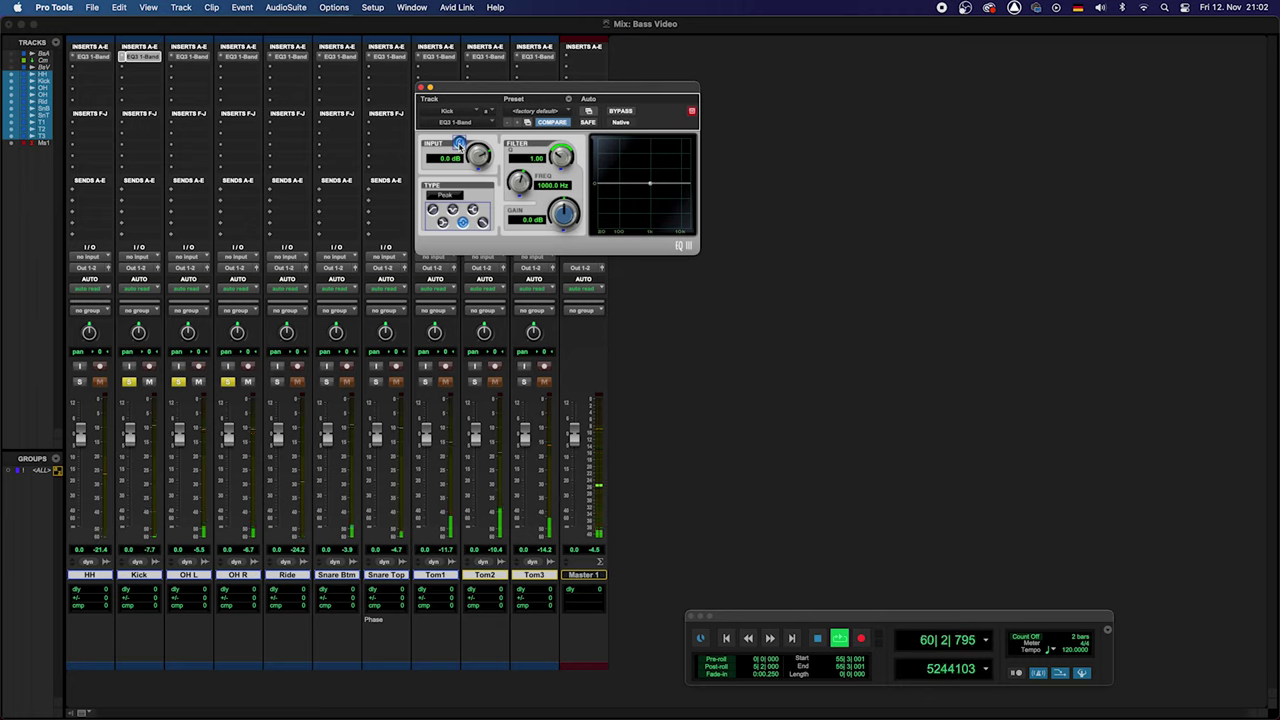
pyautogui.keyDown('alt'); pyautogui.click(459, 143); pyautogui.keyUp('alt')
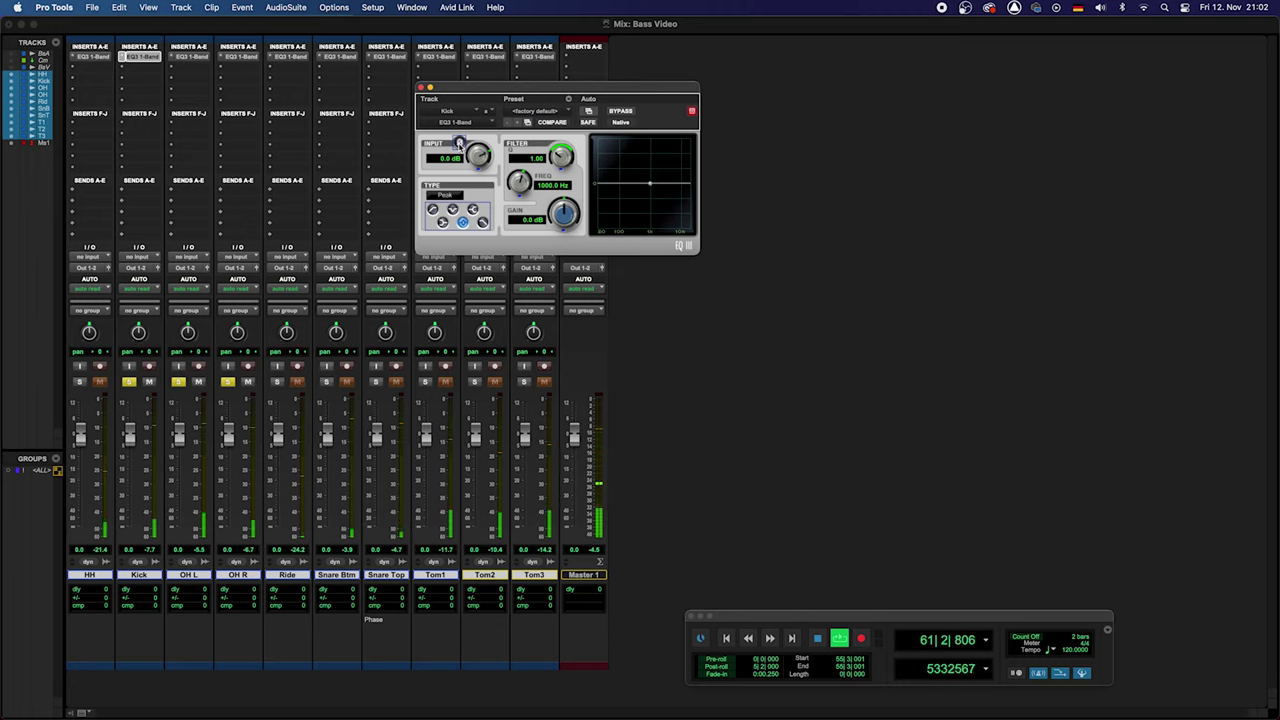
pyautogui.click(459, 143)
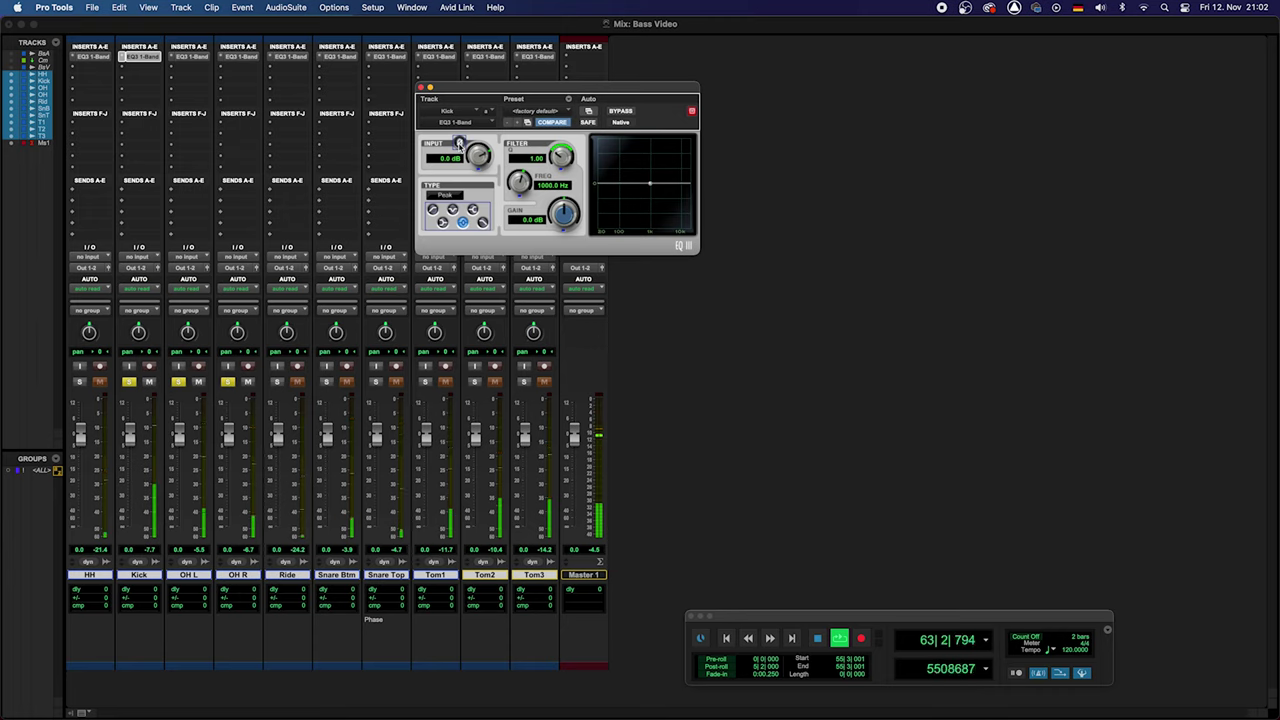
pyautogui.keyDown('alt'); pyautogui.click(459, 143); pyautogui.keyUp('alt')
pyautogui.press('space')
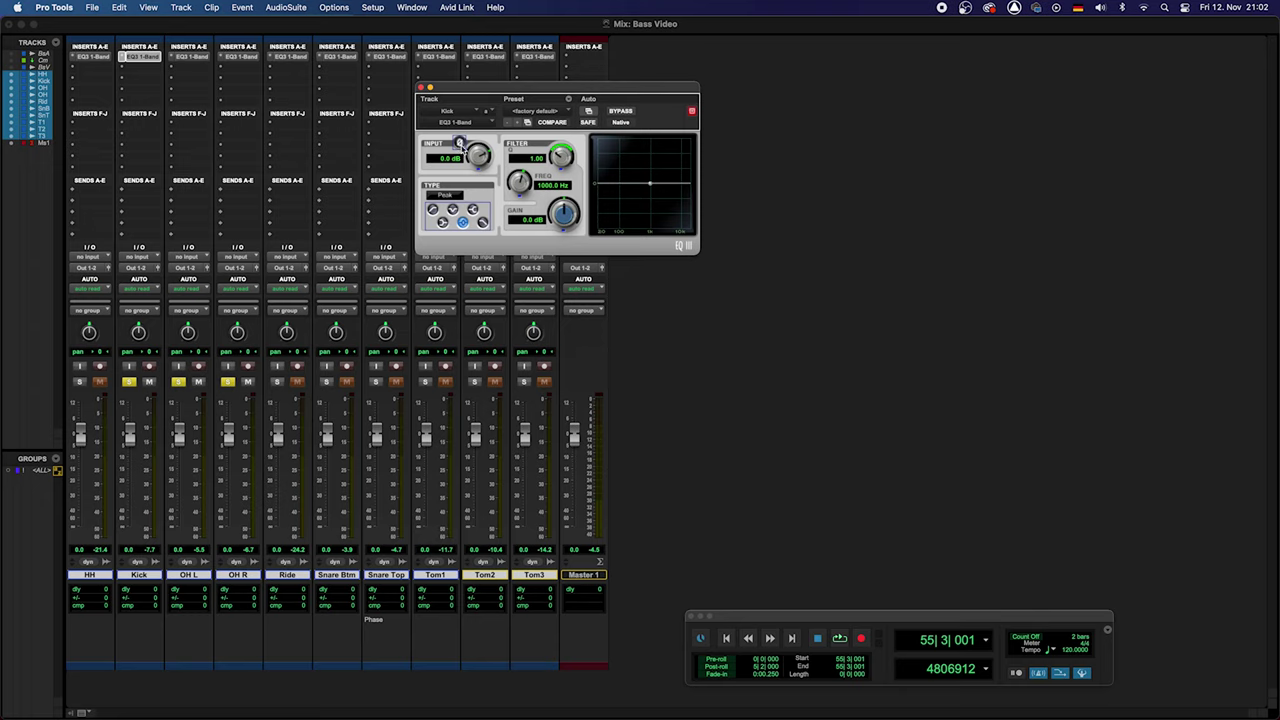
pyautogui.press('space')
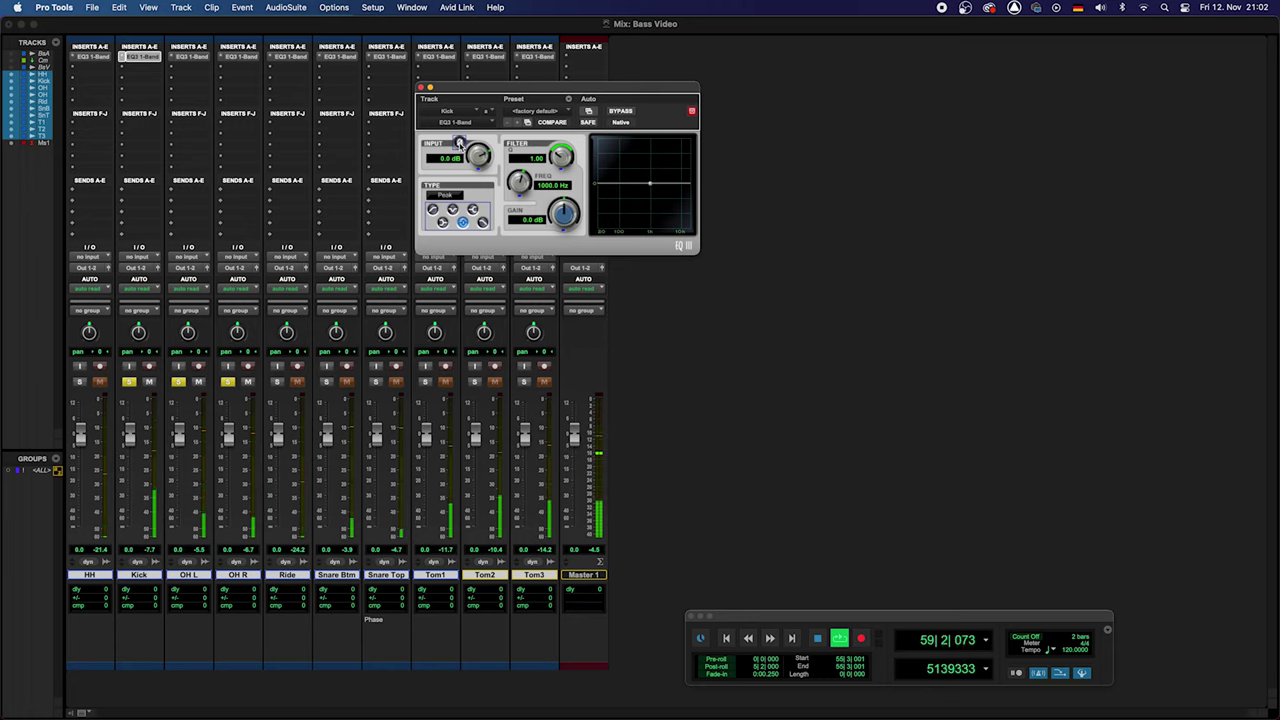
pyautogui.click(460, 144)
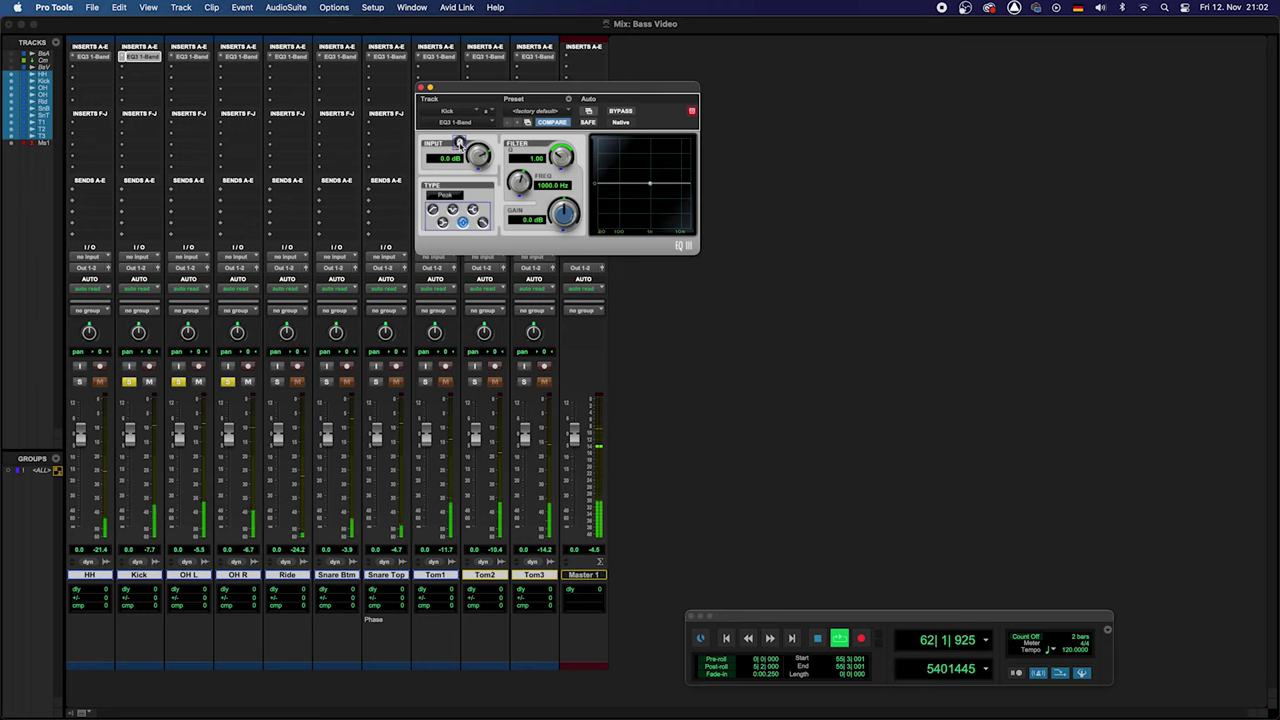
pyautogui.click(460, 144)
pyautogui.press('space')
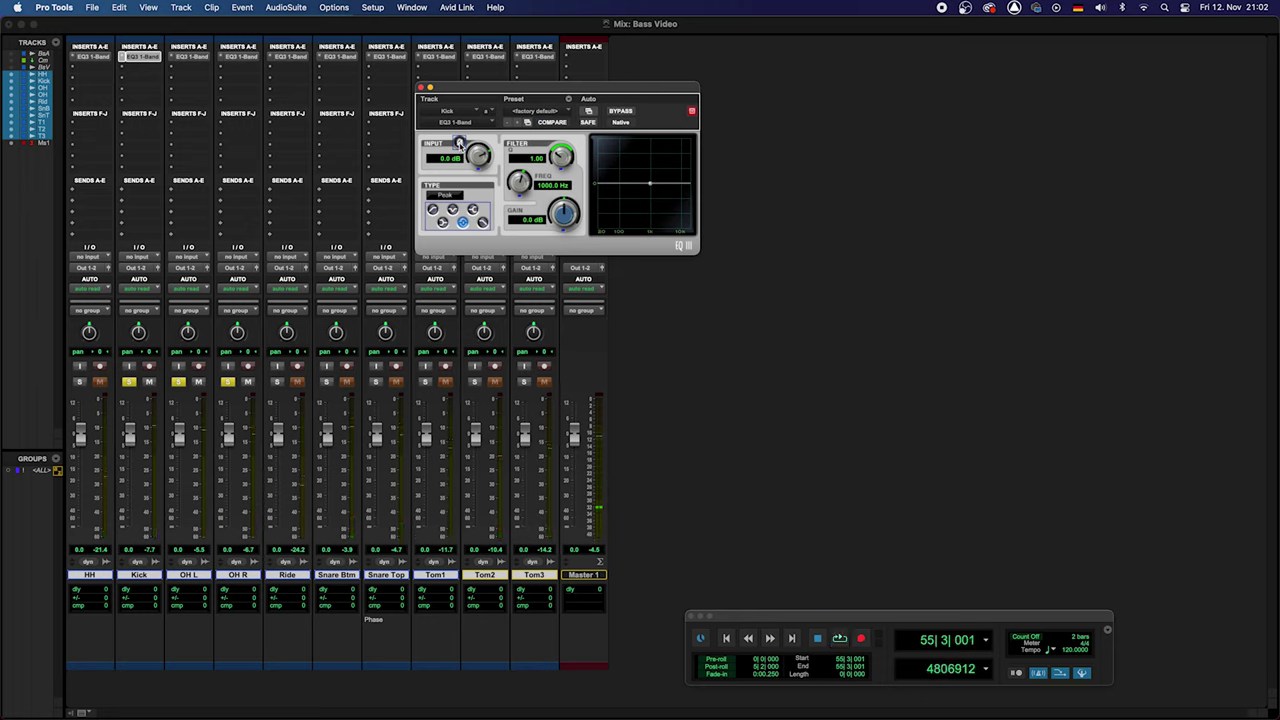
pyautogui.click(421, 88)
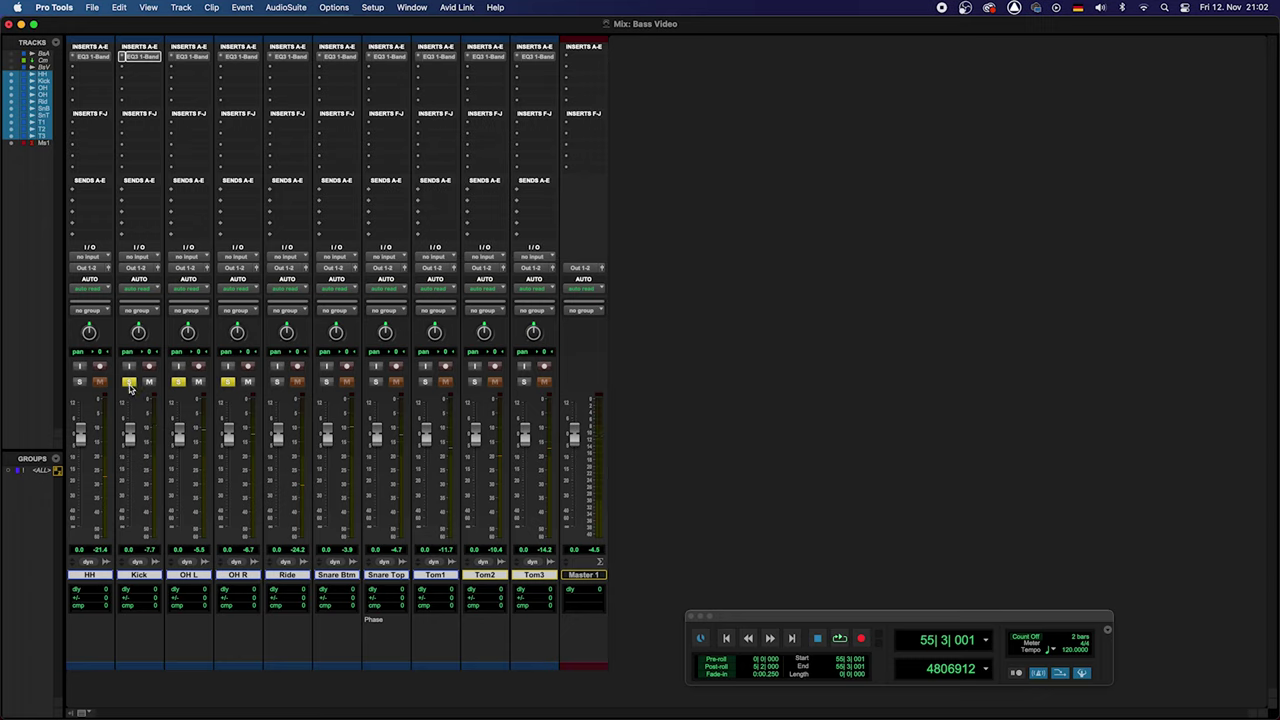
# Unsolo Kick, OH L and OH R, and move only the HH track between Ride and Snare Btm.
pyautogui.click(129, 382)
pyautogui.keyDown('super'); pyautogui.click(97, 575); pyautogui.keyUp('super')
pyautogui.click(96, 575)
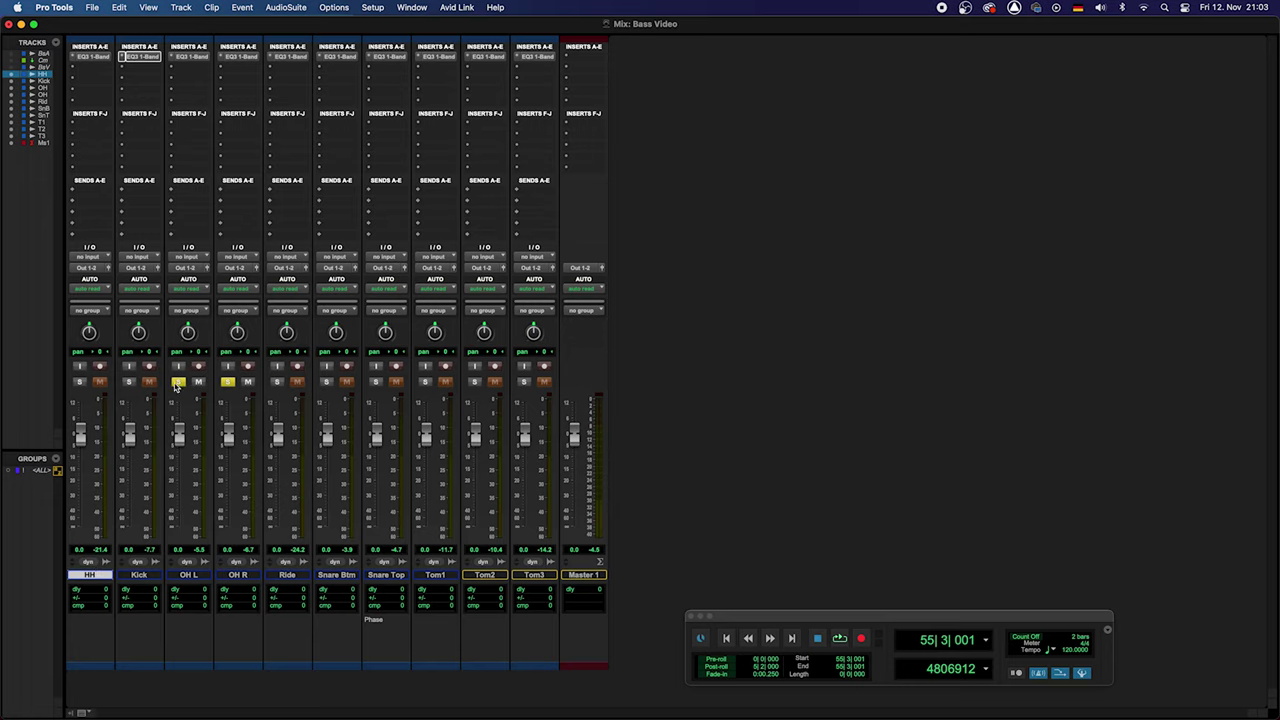
pyautogui.click(177, 382)
pyautogui.click(228, 382)
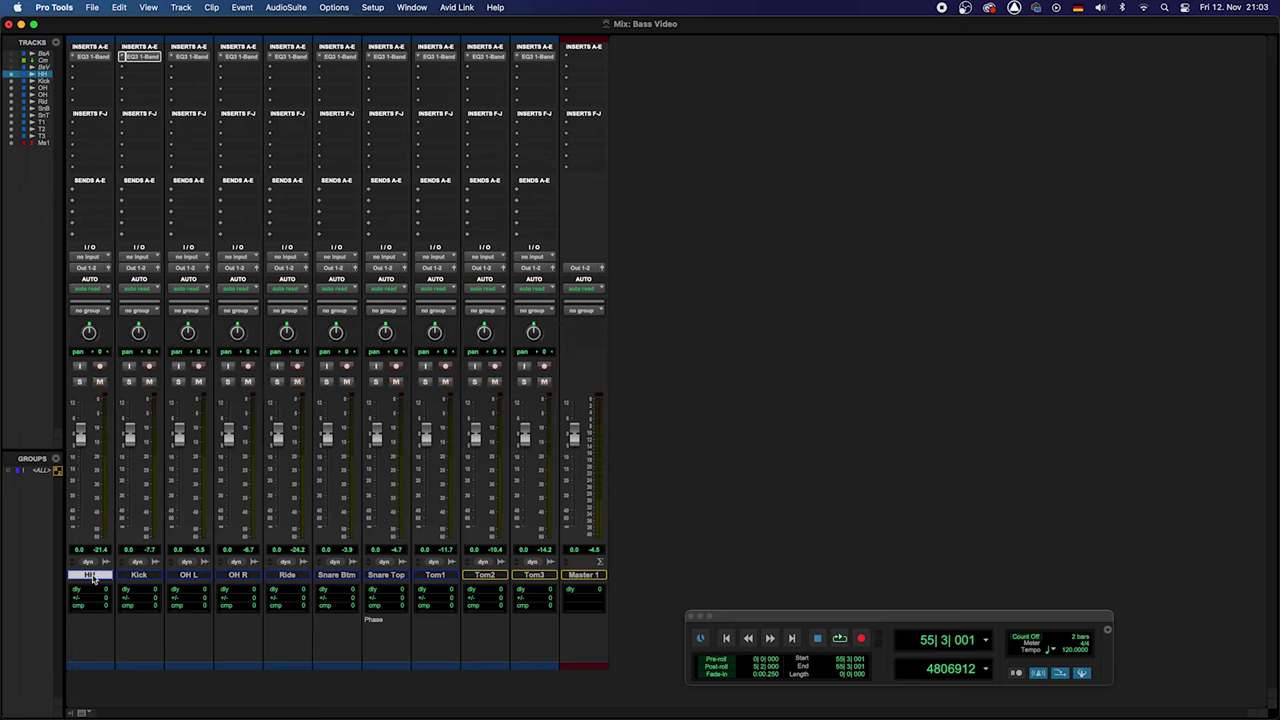
pyautogui.moveTo(91, 579); pyautogui.dragTo(308, 601)
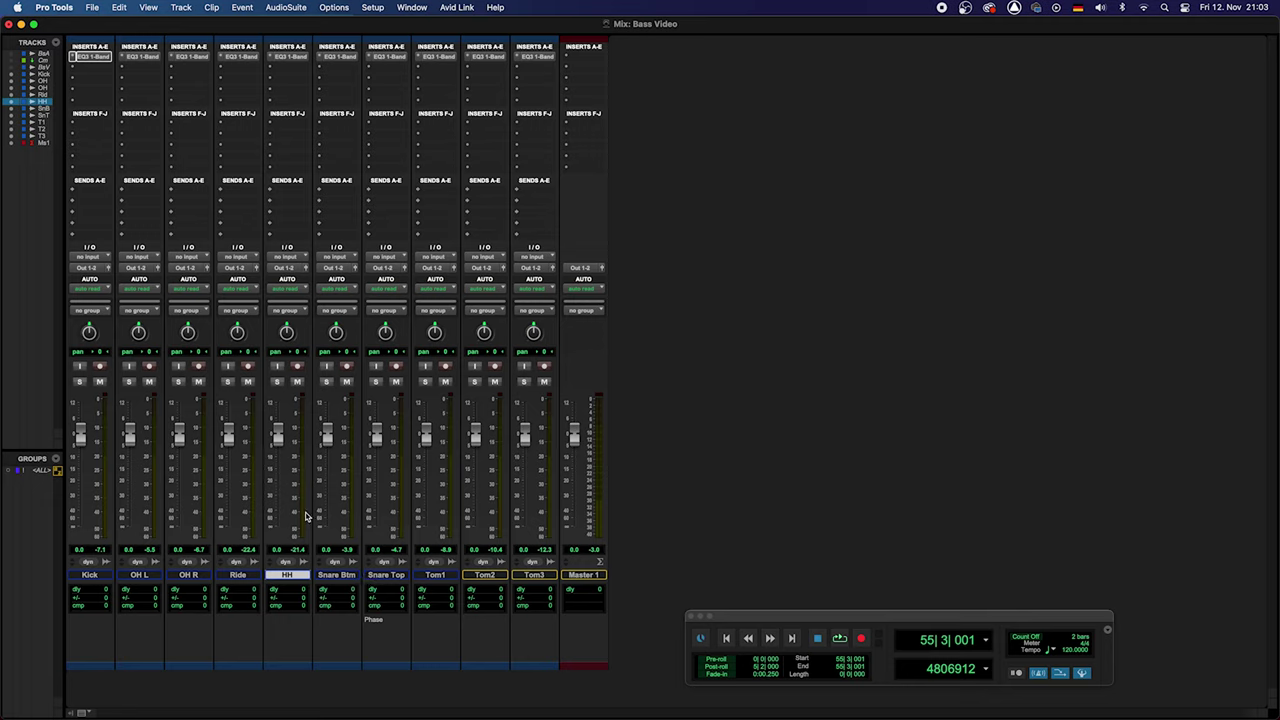
# Solo Snare Top together with HH and start playback from about bar 64.
pyautogui.click(376, 382)
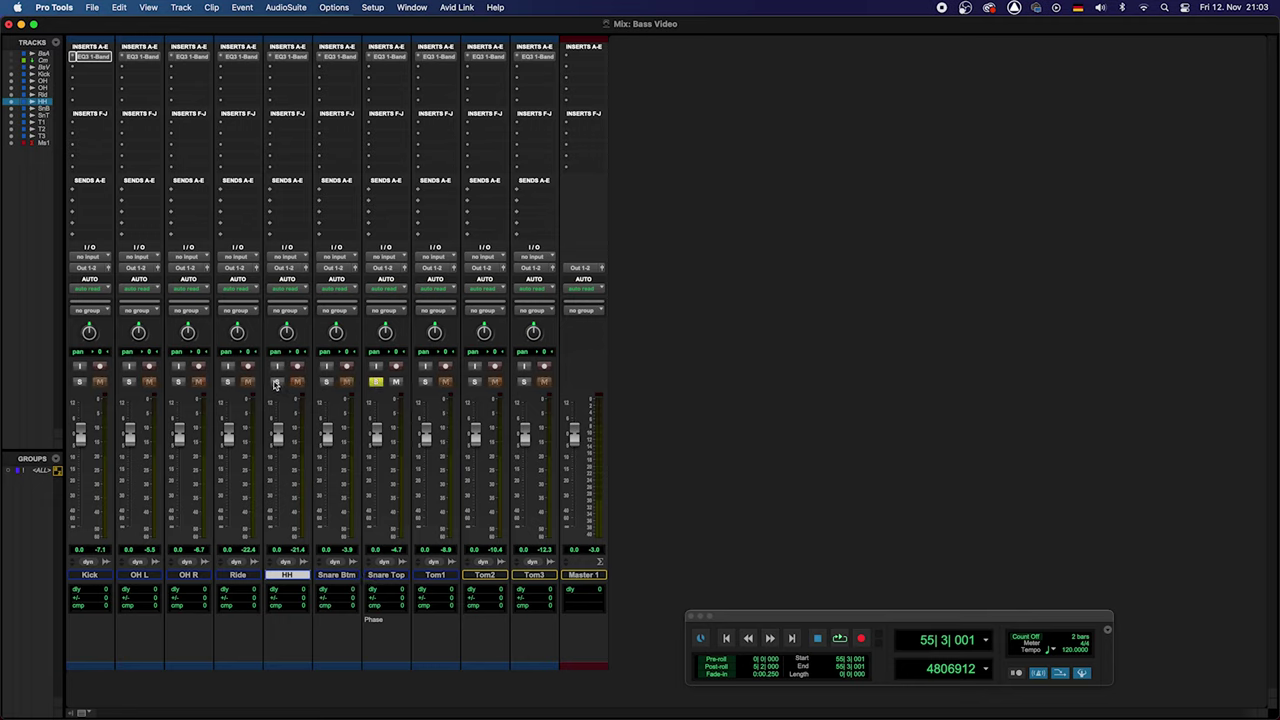
pyautogui.click(276, 382)
pyautogui.press('super+equal')
pyautogui.click(530, 497)
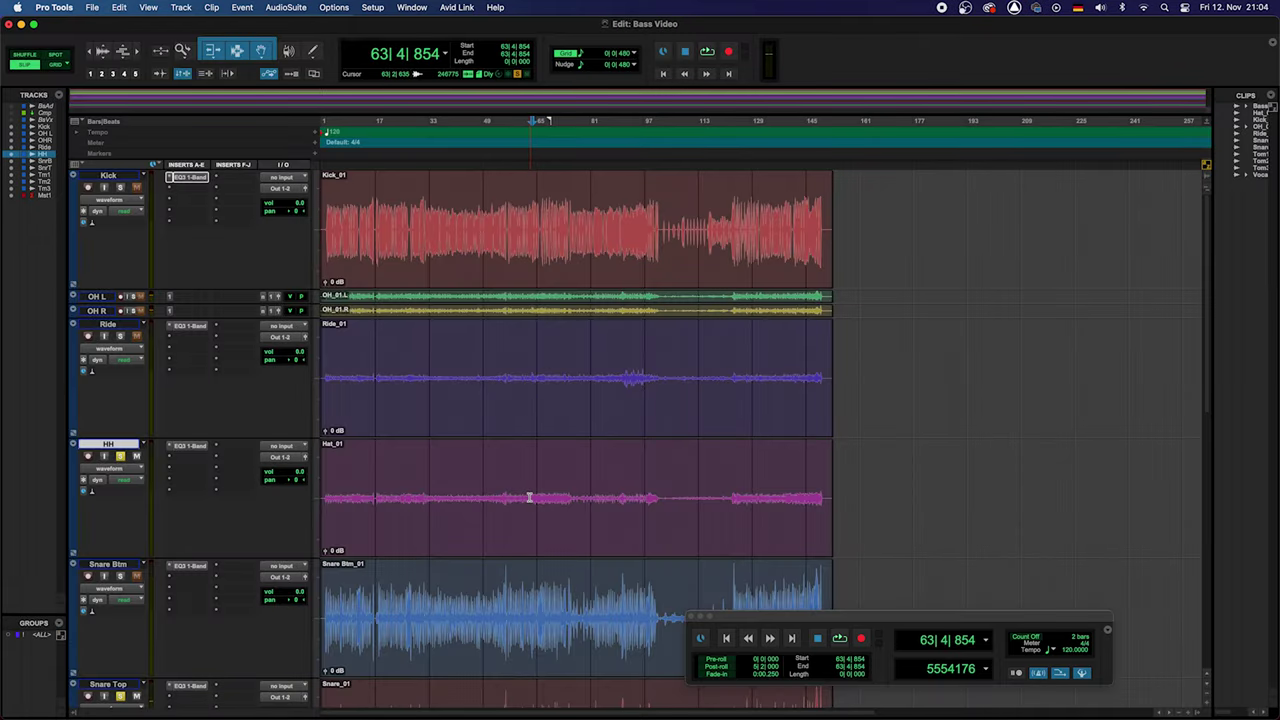
pyautogui.click(533, 497)
pyautogui.press('space')
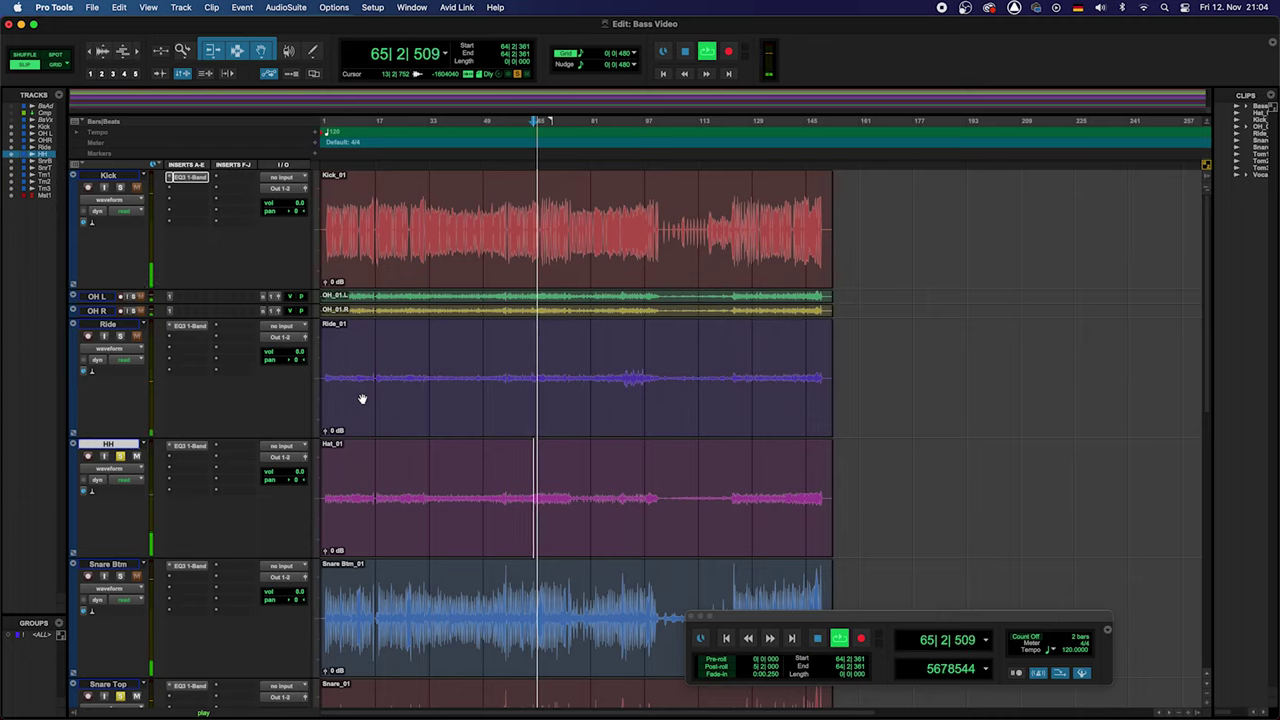
pyautogui.press('super+equal')
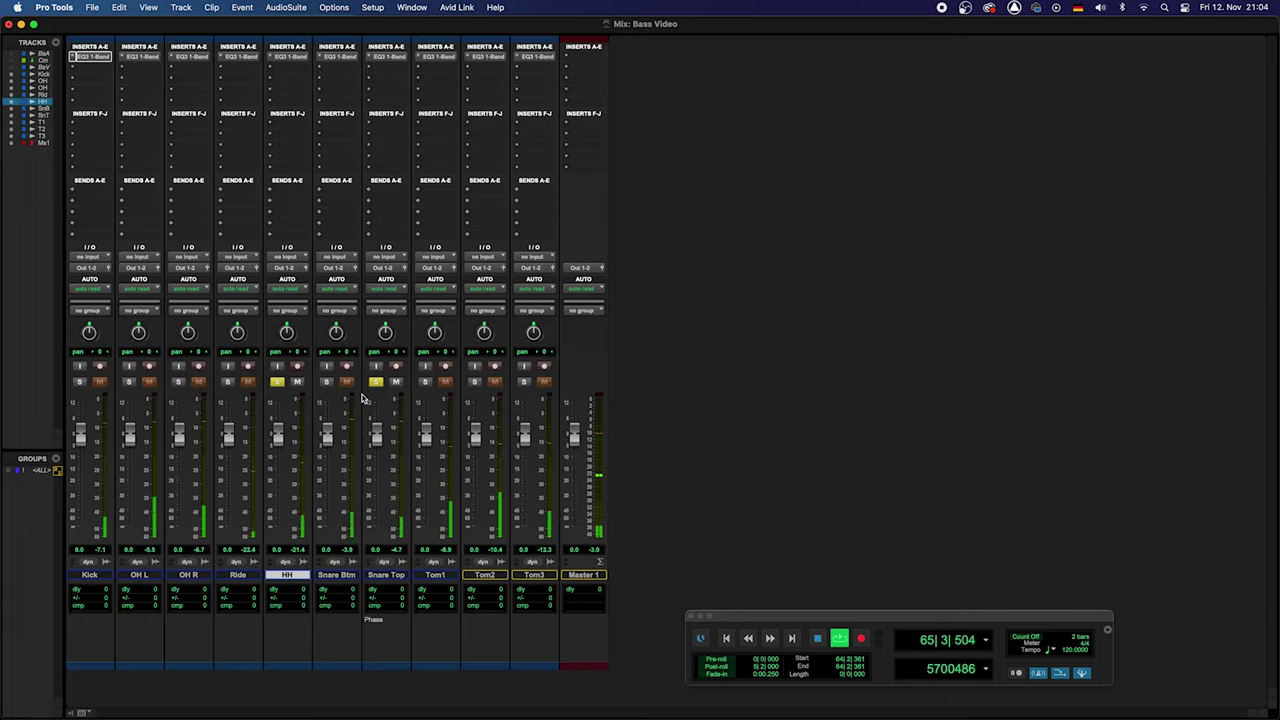
# Compare both phase positions in the HH track's EQ during playback, leave the phase inverted, and add the comment "Phase" to HH.
pyautogui.click(292, 57)
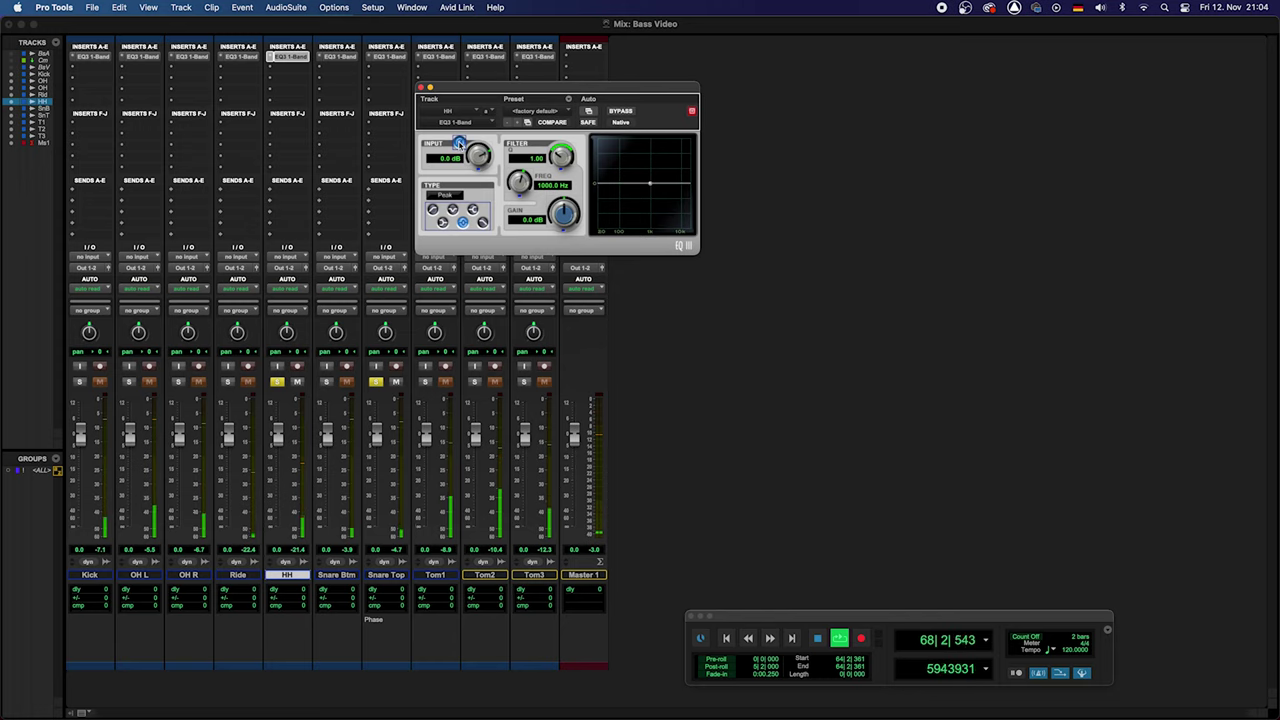
pyautogui.click(458, 143)
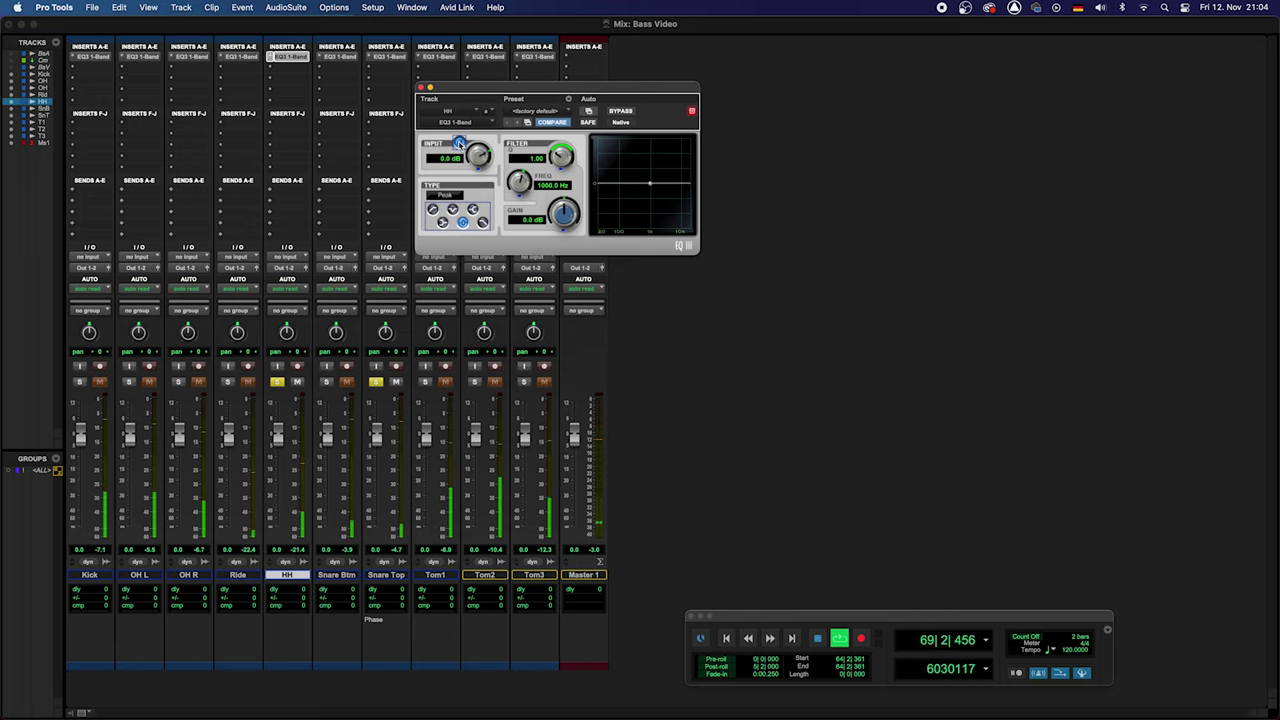
pyautogui.press('space')
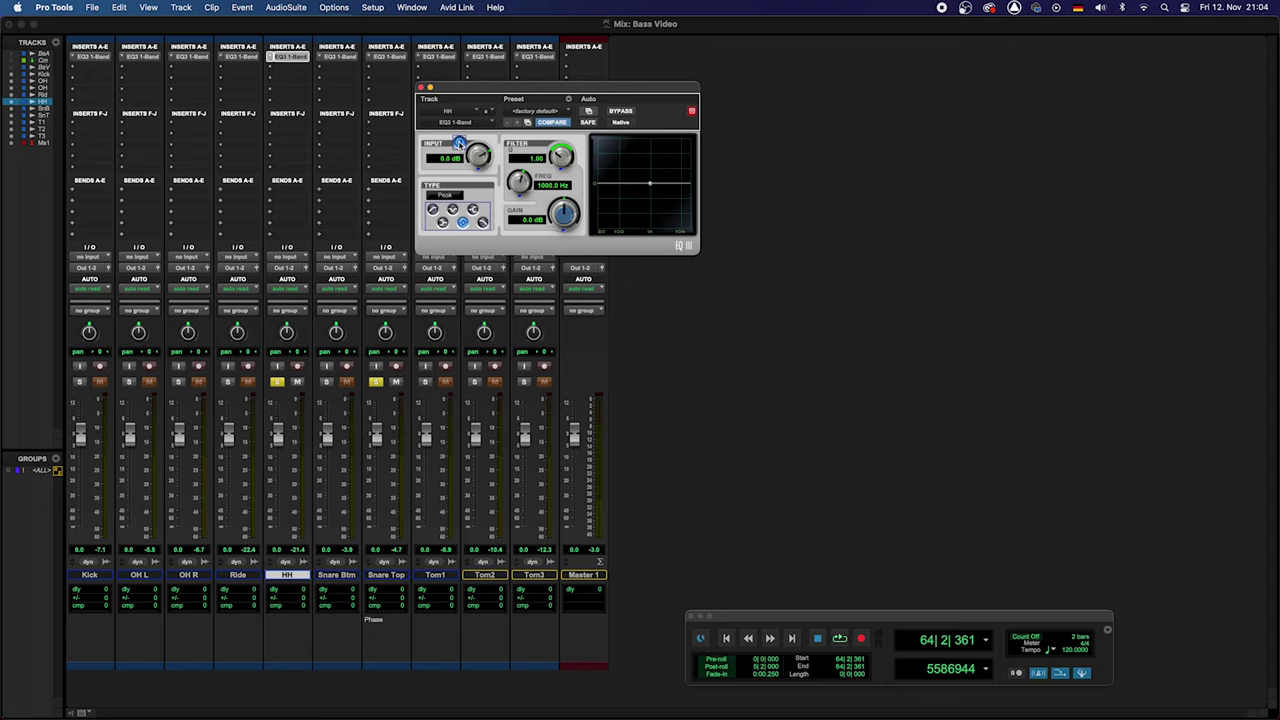
pyautogui.keyDown('alt'); pyautogui.click(459, 143); pyautogui.keyUp('alt')
pyautogui.press('space')
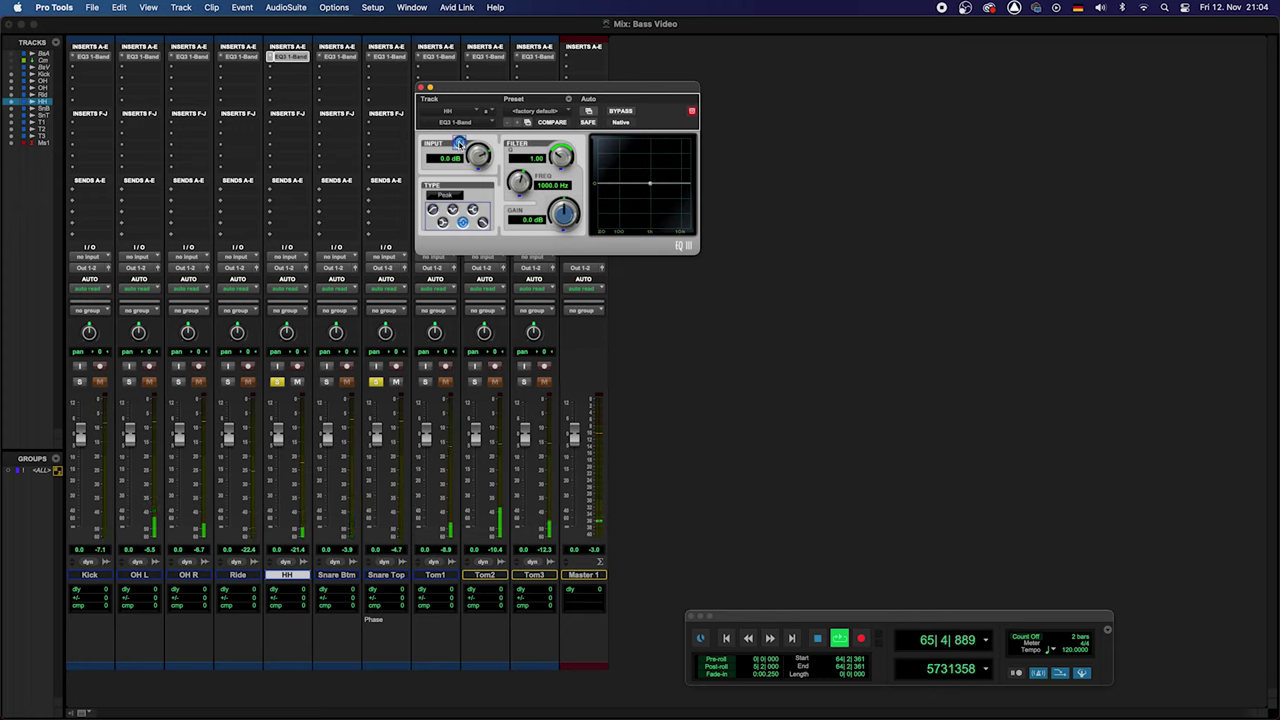
pyautogui.click(459, 143)
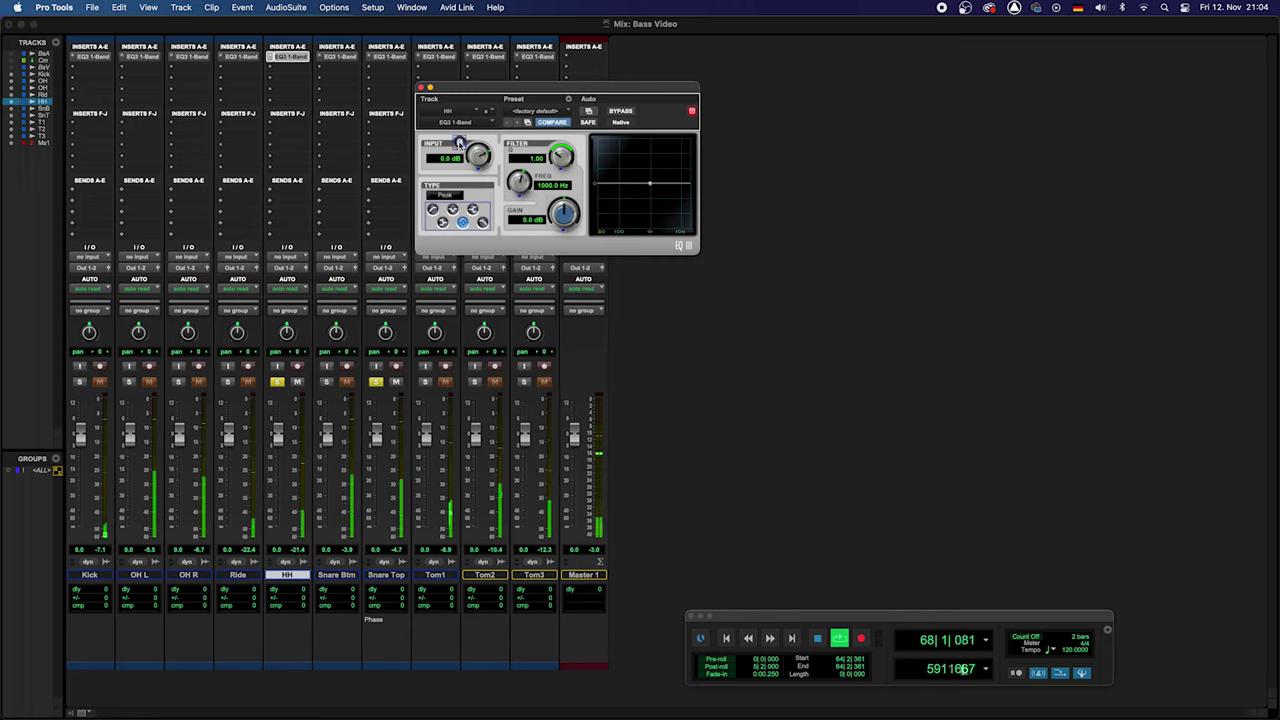
pyautogui.click(459, 143)
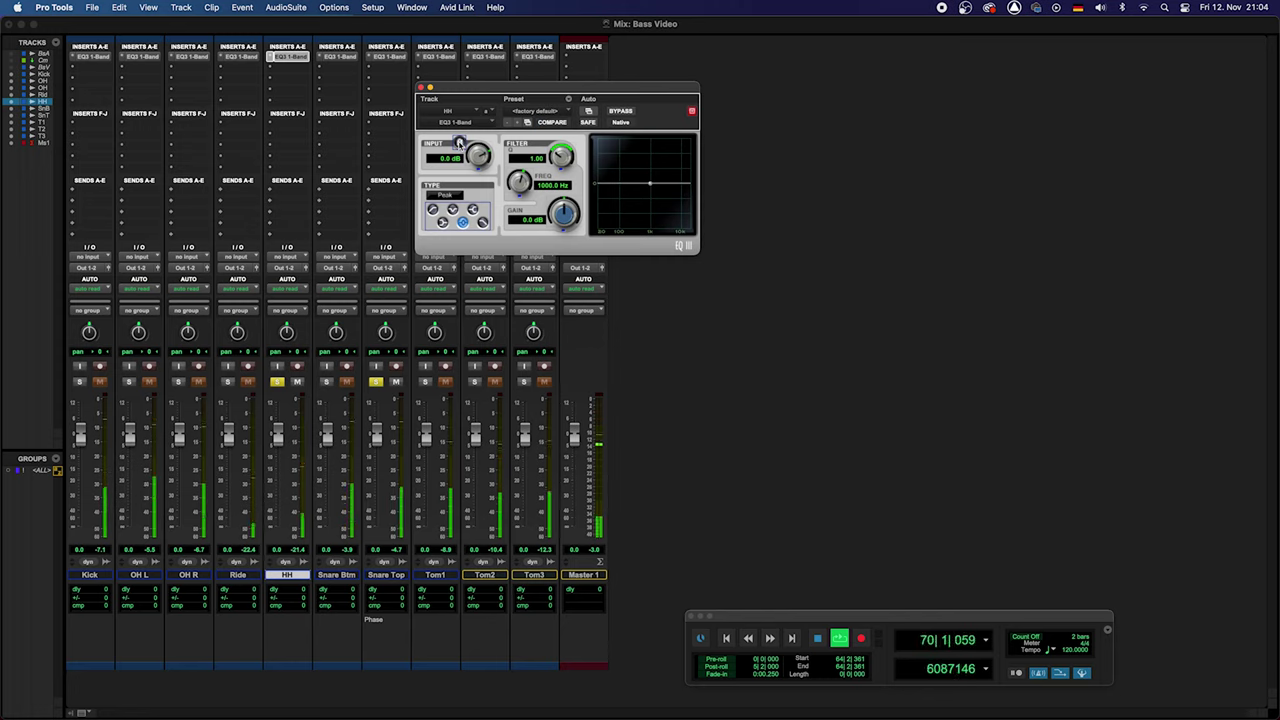
pyautogui.click(459, 143)
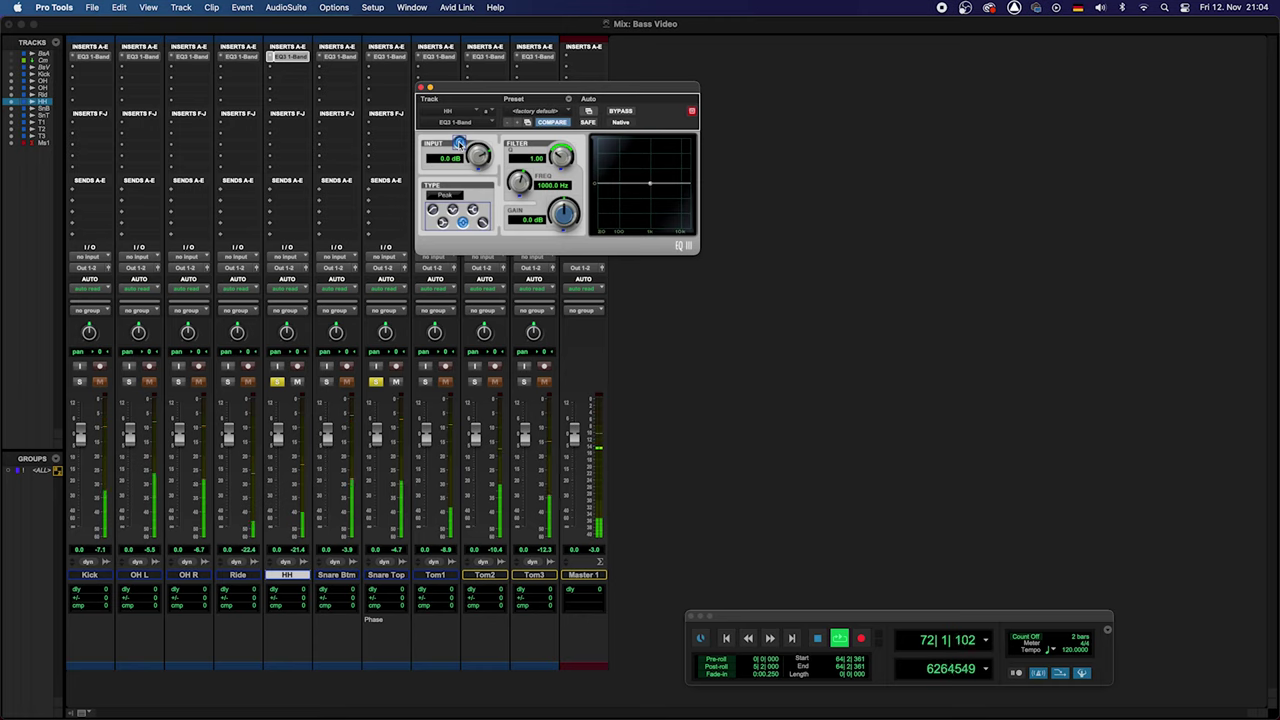
pyautogui.press('space')
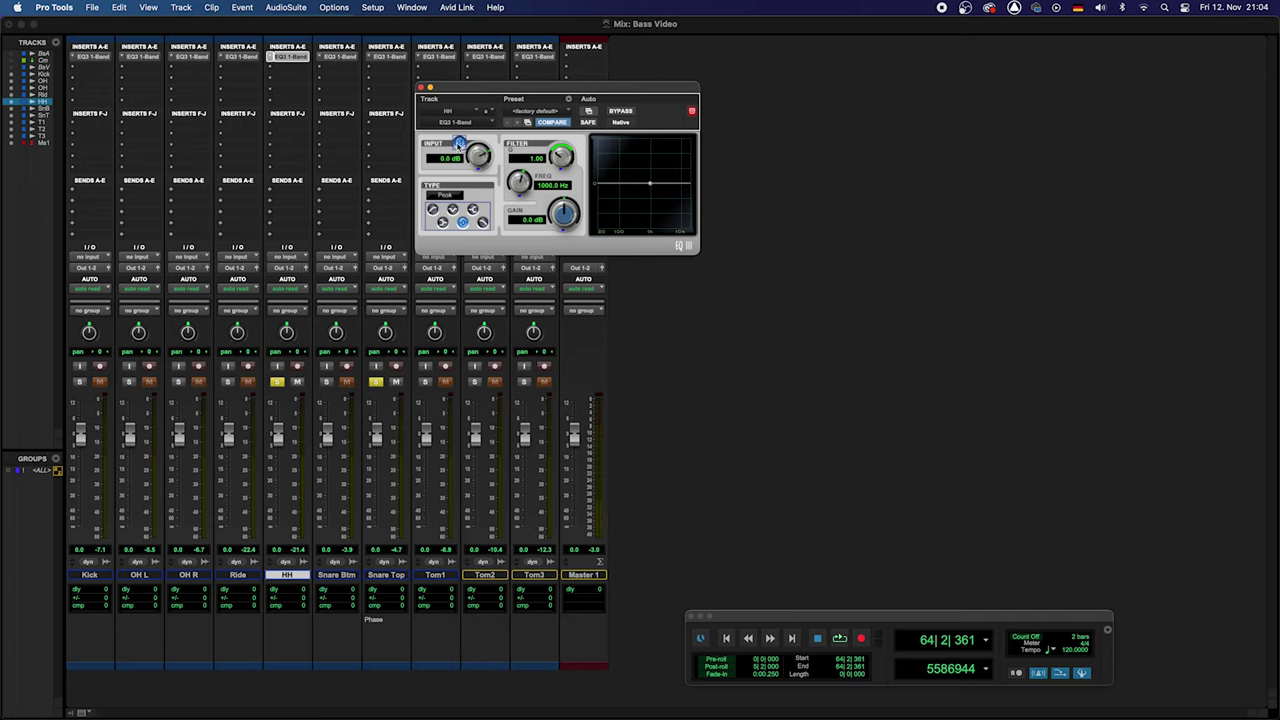
pyautogui.click(421, 88)
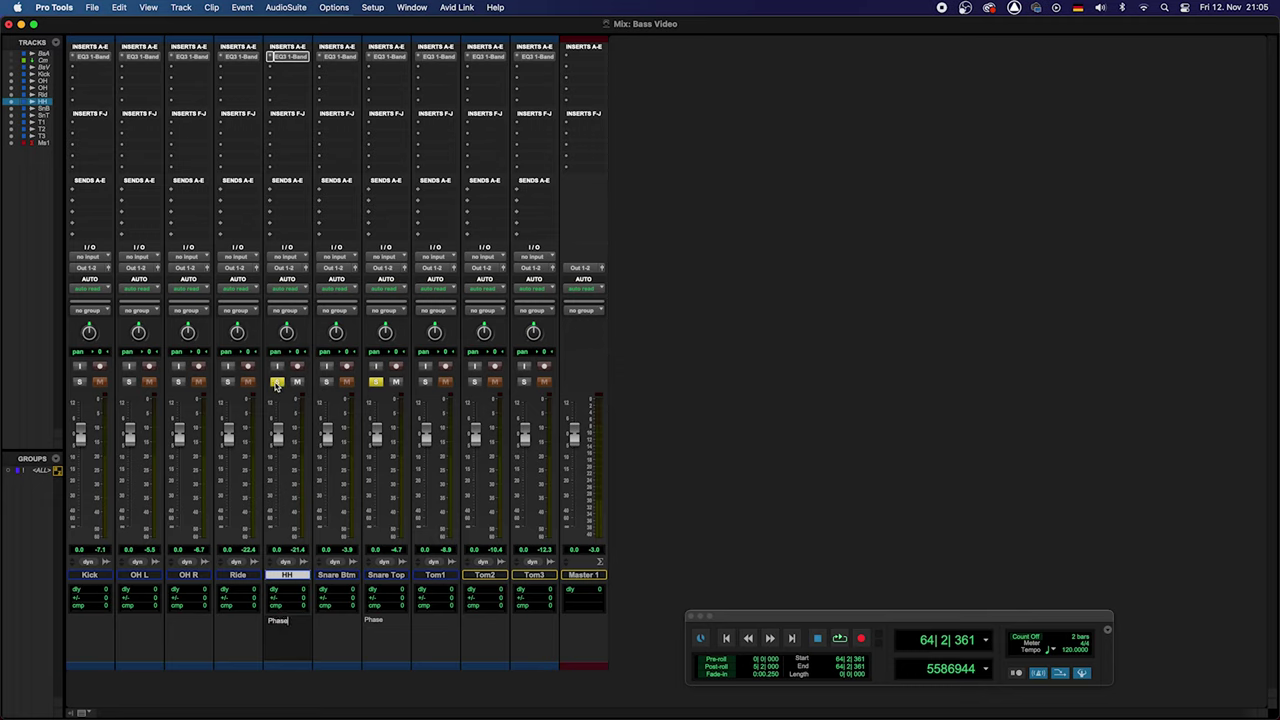
# Clear the HH and Snare Top solos, and solo Ride together with OH L and OH R.
pyautogui.click(277, 382)
pyautogui.click(376, 382)
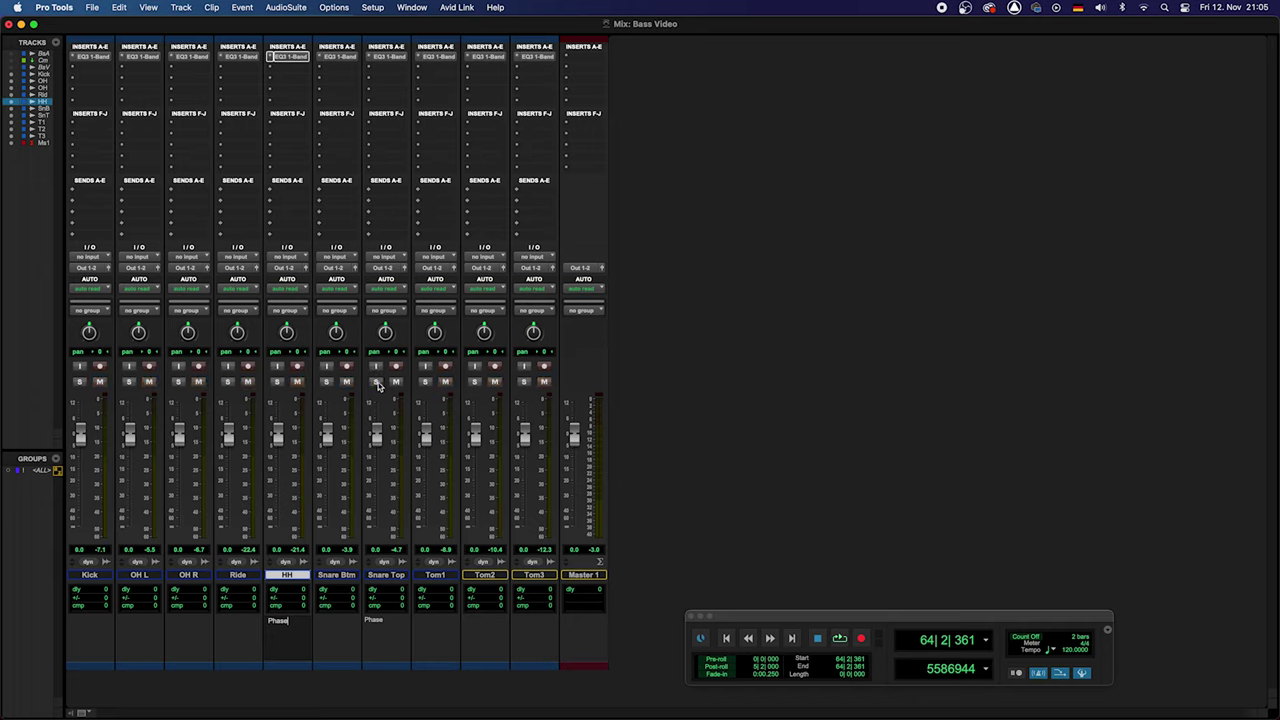
pyautogui.click(238, 578)
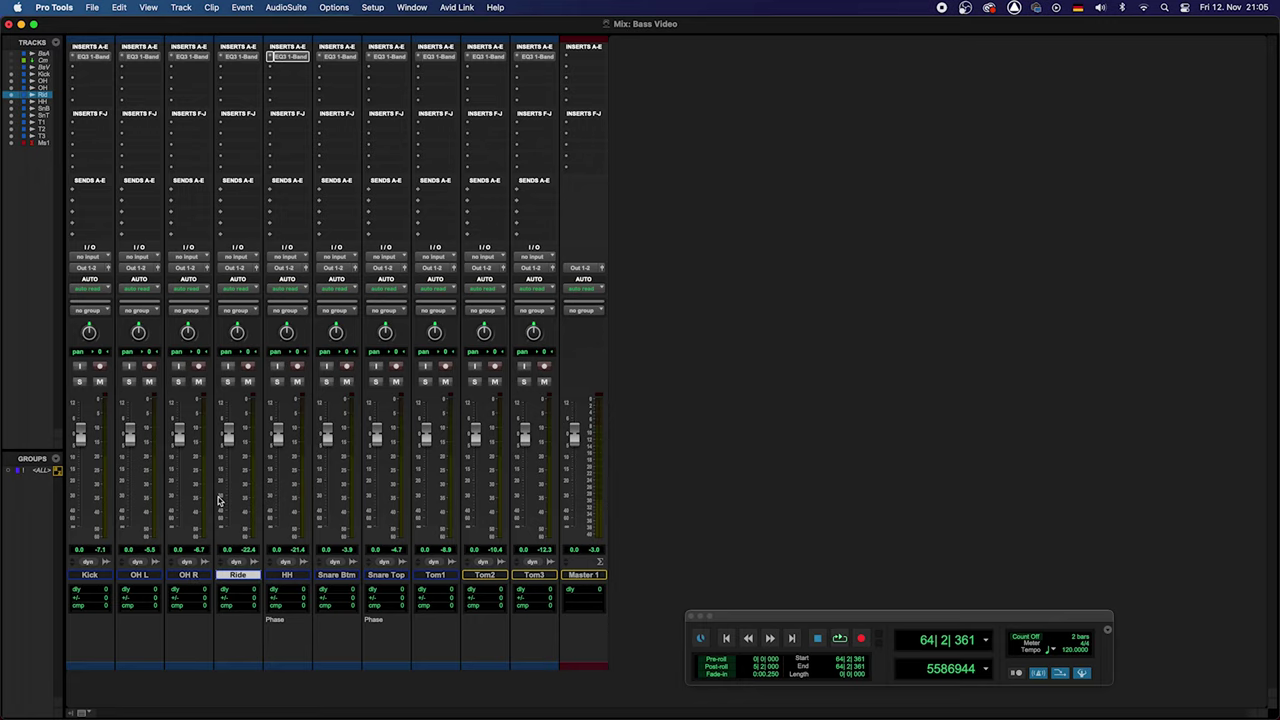
pyautogui.click(178, 381)
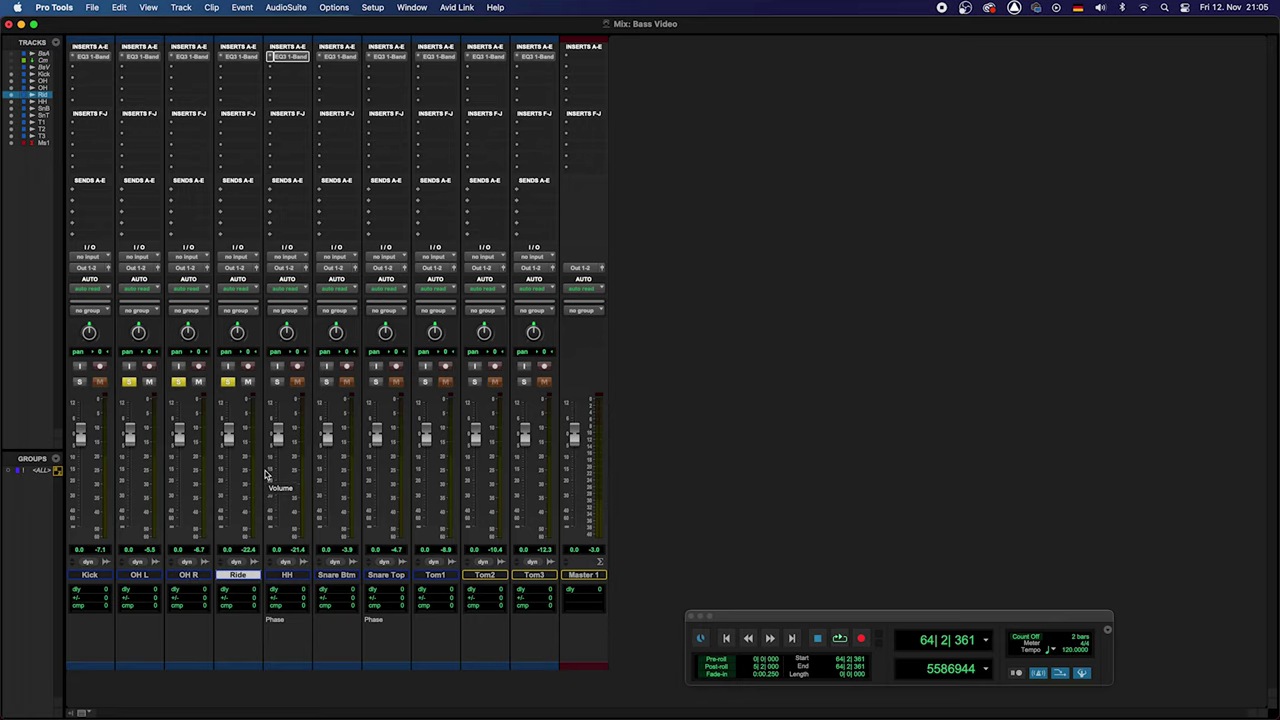
# Set the playback start to about bar 91 in the Edit window, audition the Ride passage, and return to the Mix window.
pyautogui.press('super+equal')
pyautogui.click(626, 380)
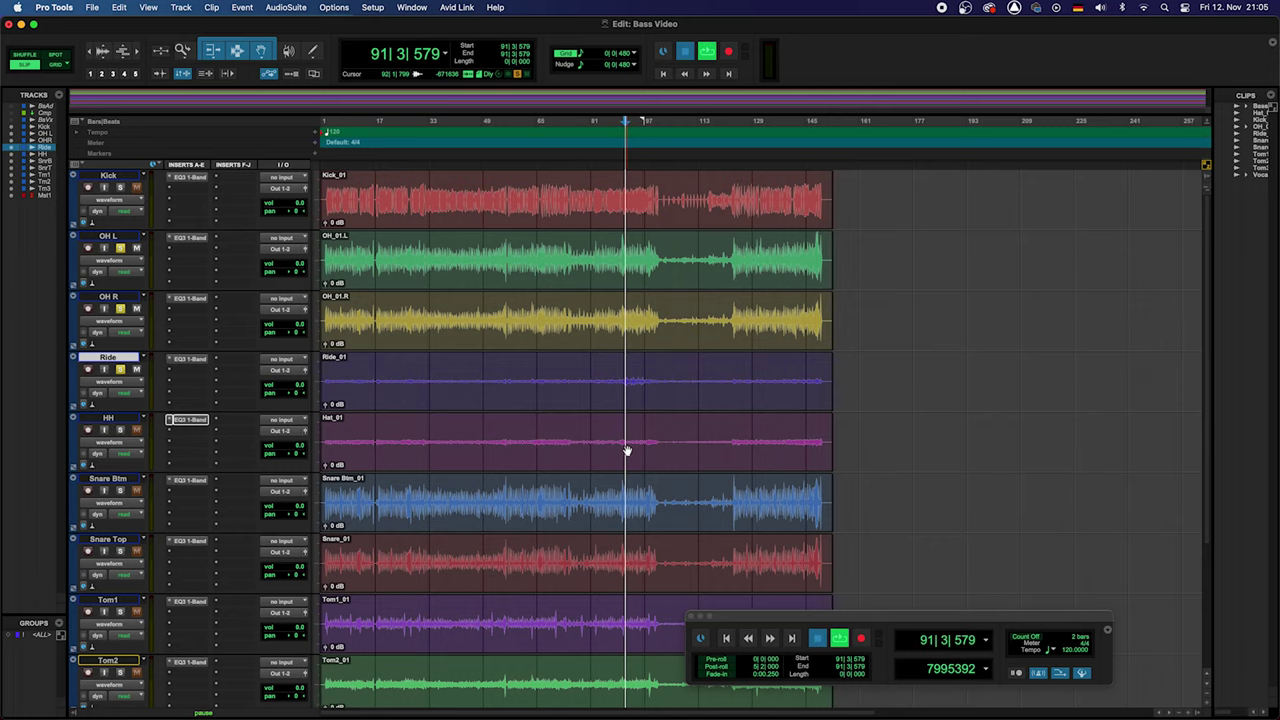
pyautogui.press('space')
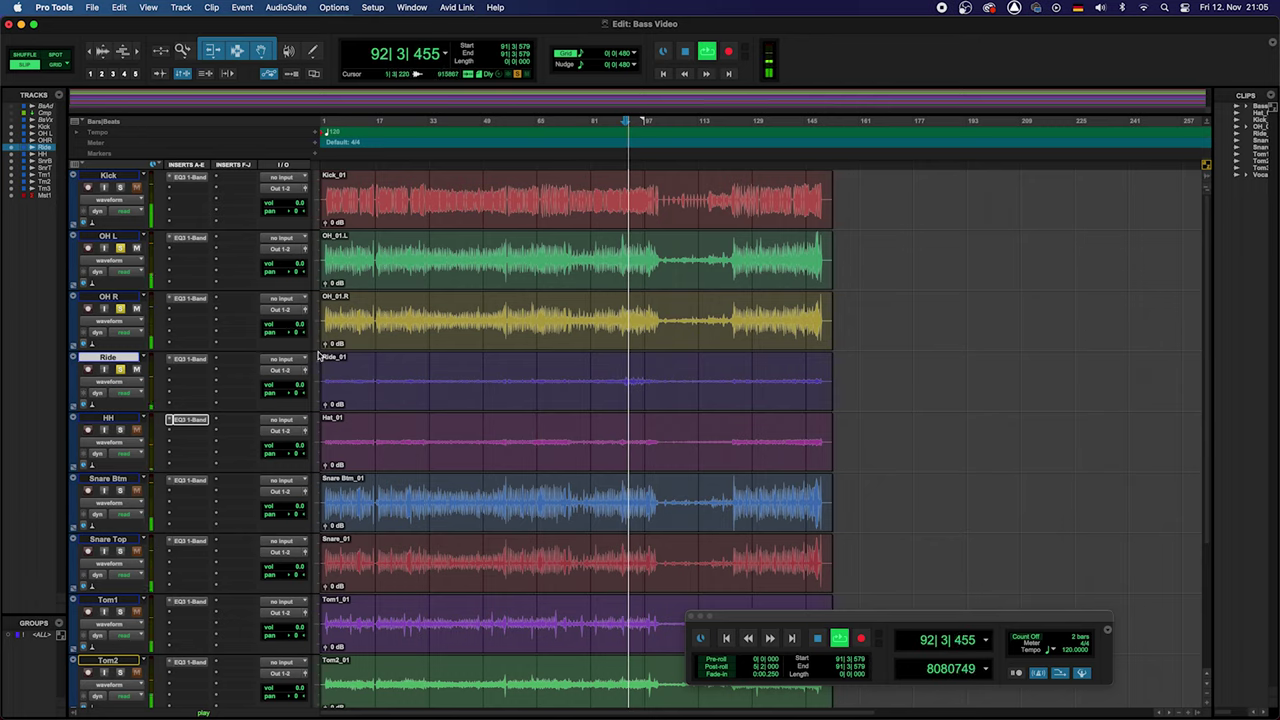
pyautogui.press('super+equal')
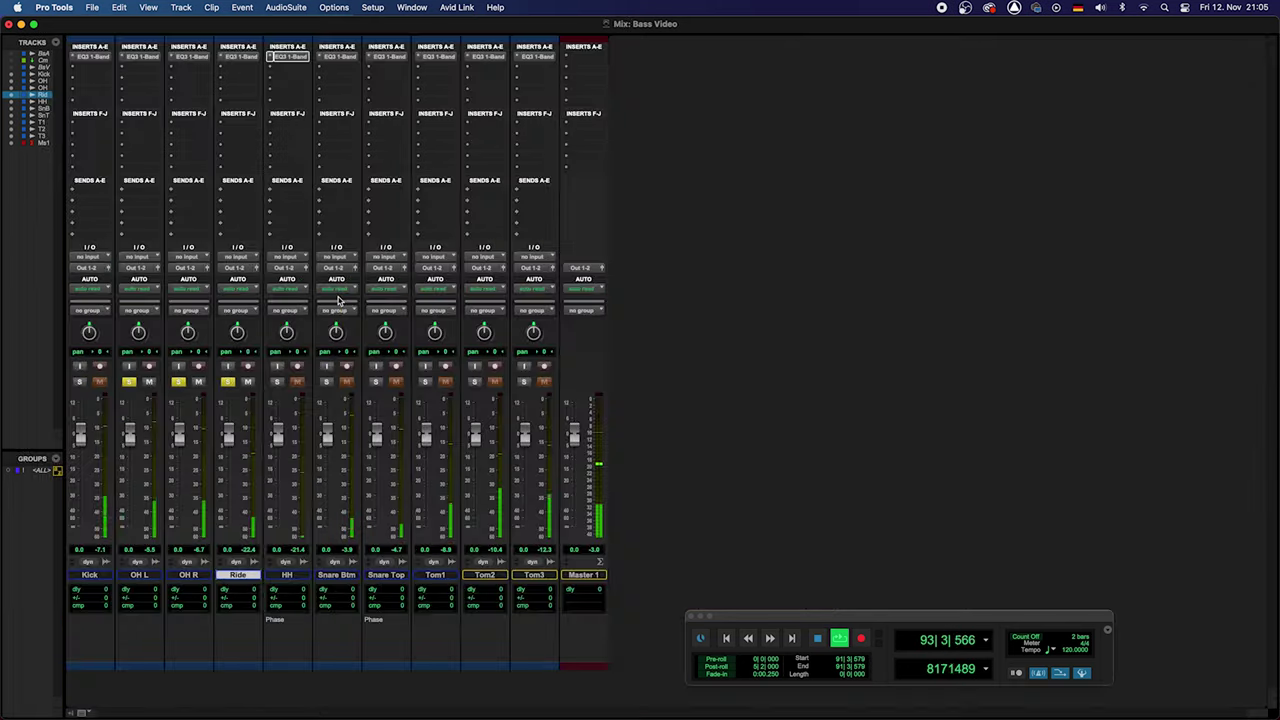
pyautogui.press('space')
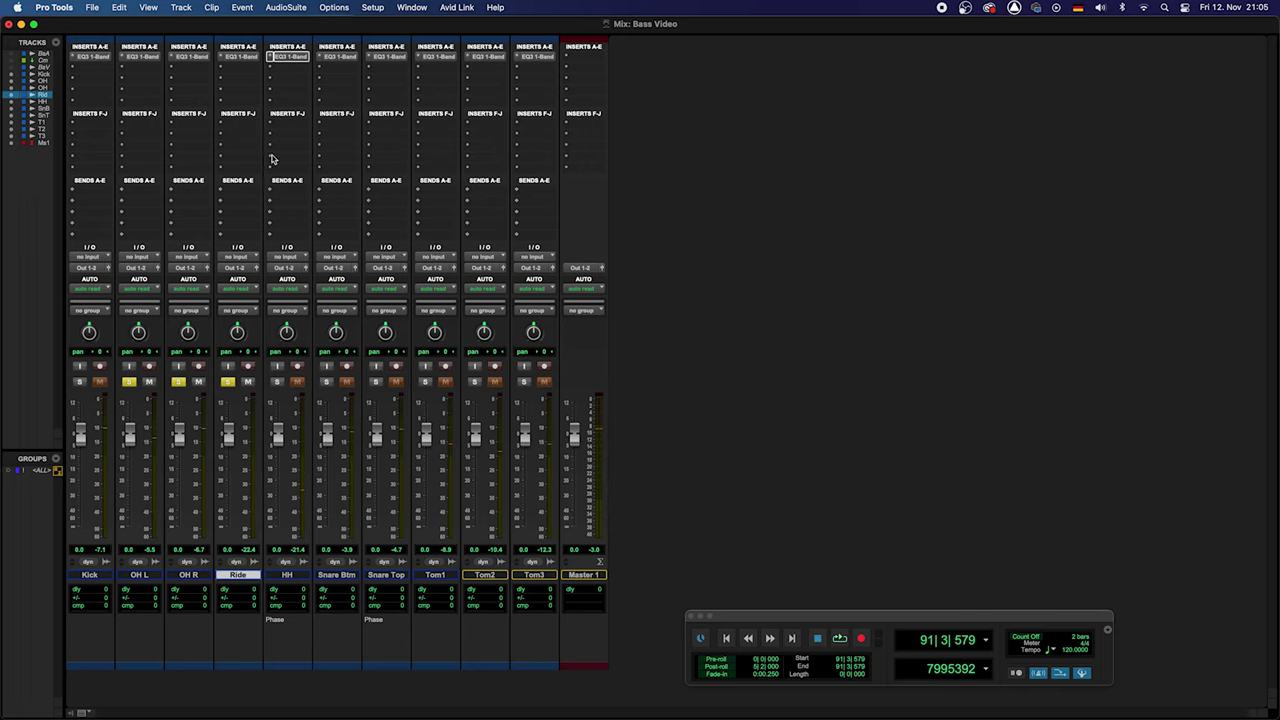
# Compare both phase positions in the Ride track's EQ during playback, leave the phase not inverted, and close the EQ.
pyautogui.click(240, 57)
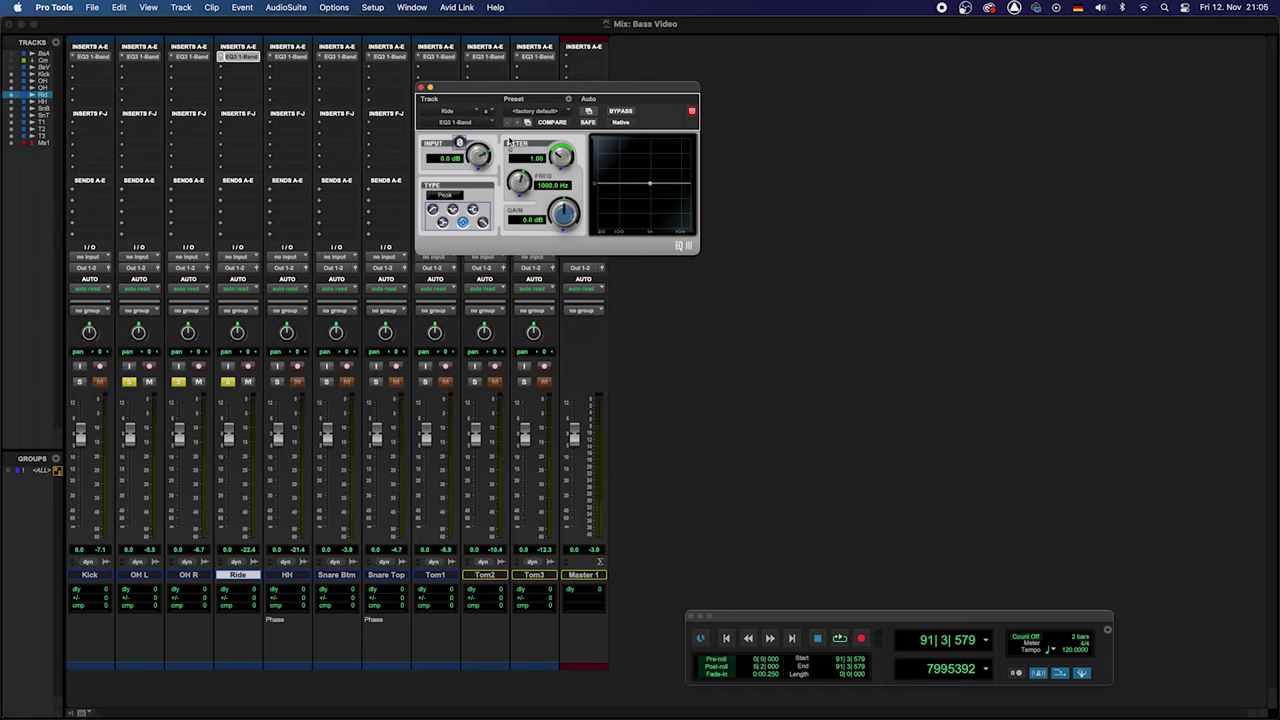
pyautogui.press('space')
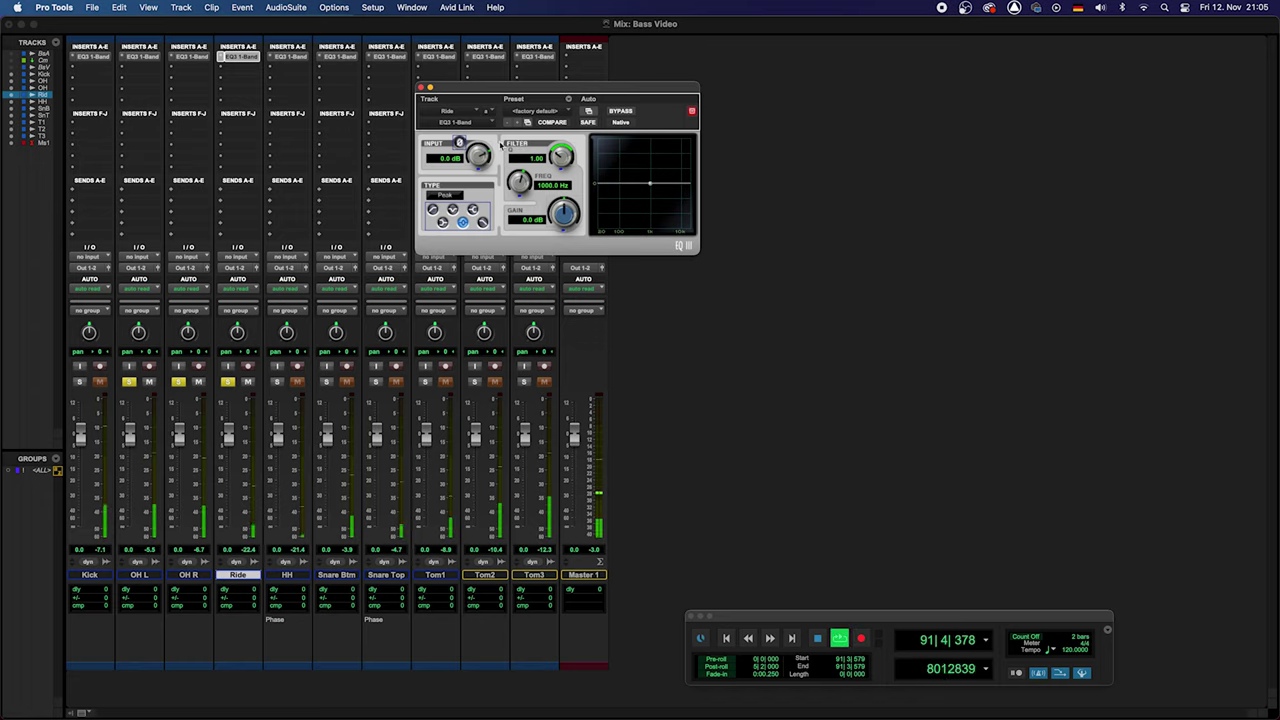
pyautogui.click(459, 143)
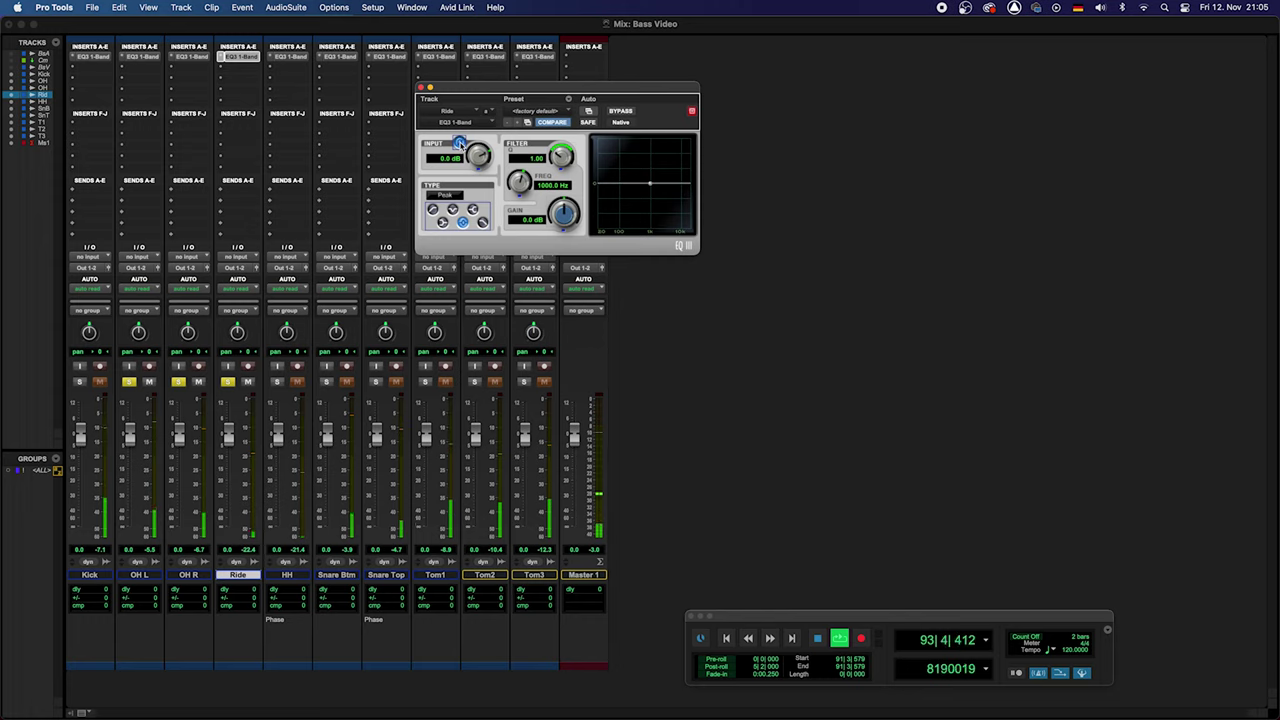
pyautogui.keyDown('alt'); pyautogui.click(459, 143); pyautogui.keyUp('alt')
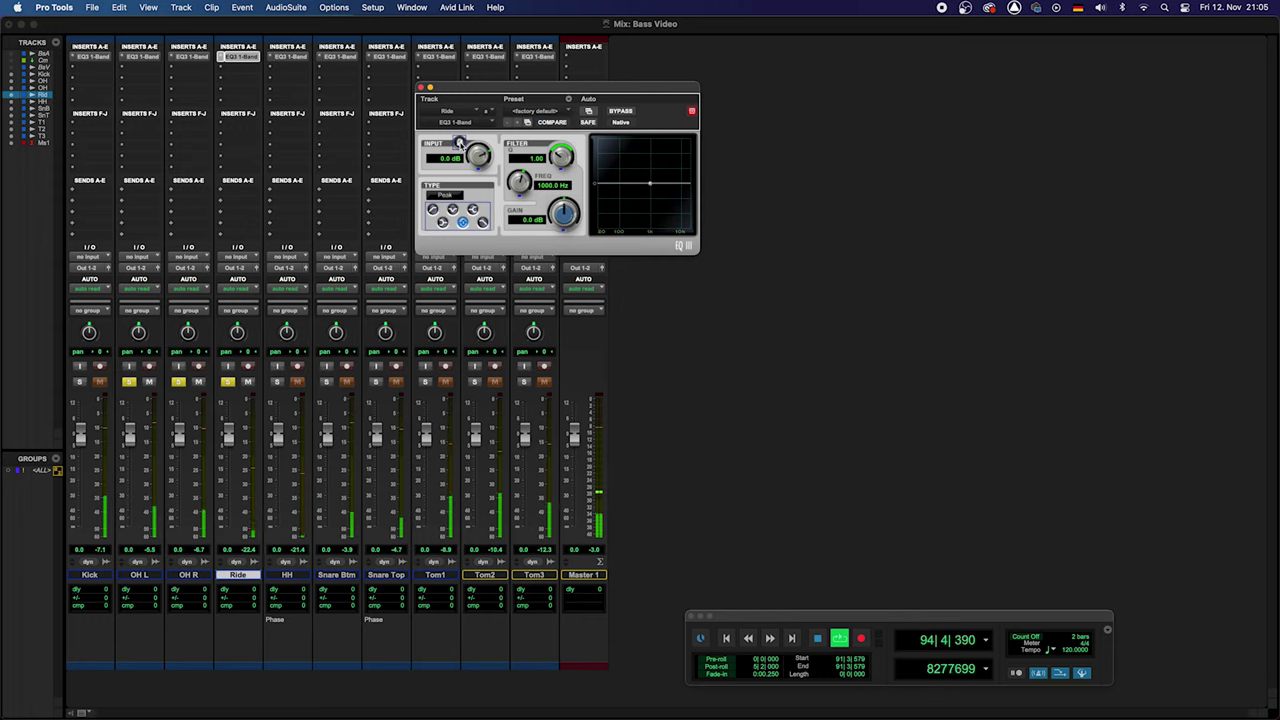
pyautogui.click(459, 143)
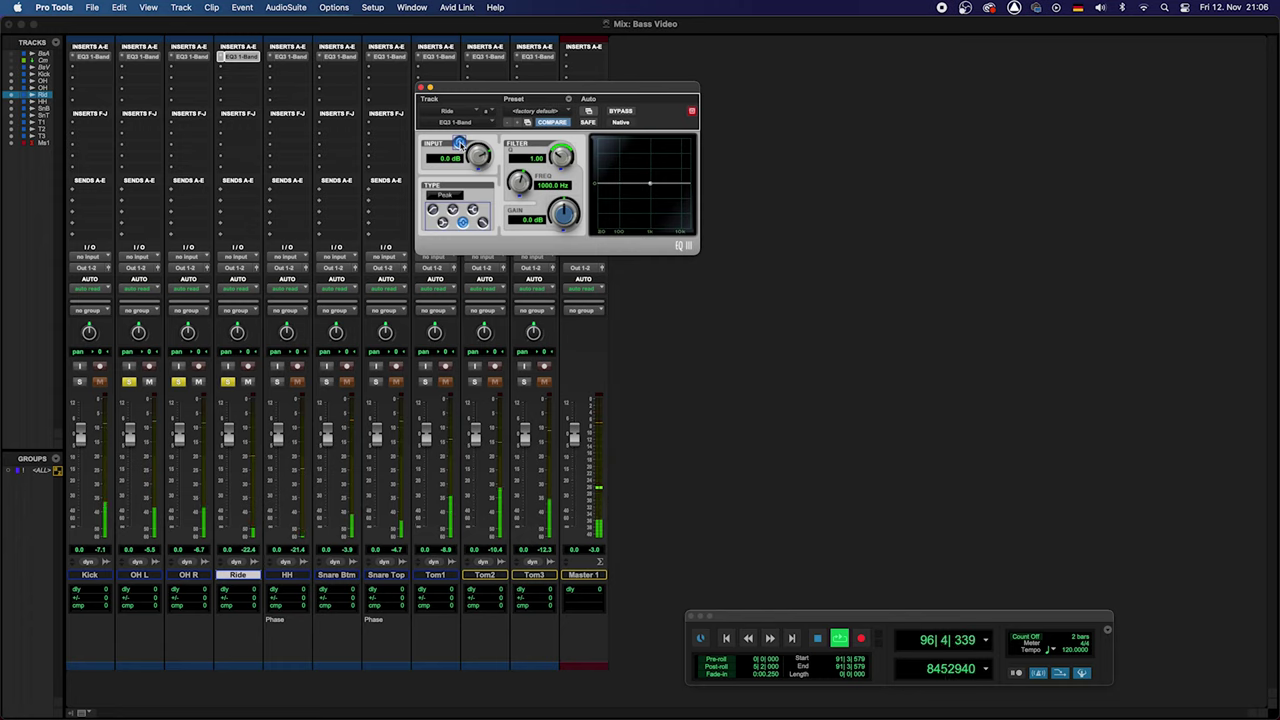
pyautogui.keyDown('alt'); pyautogui.click(459, 143); pyautogui.keyUp('alt')
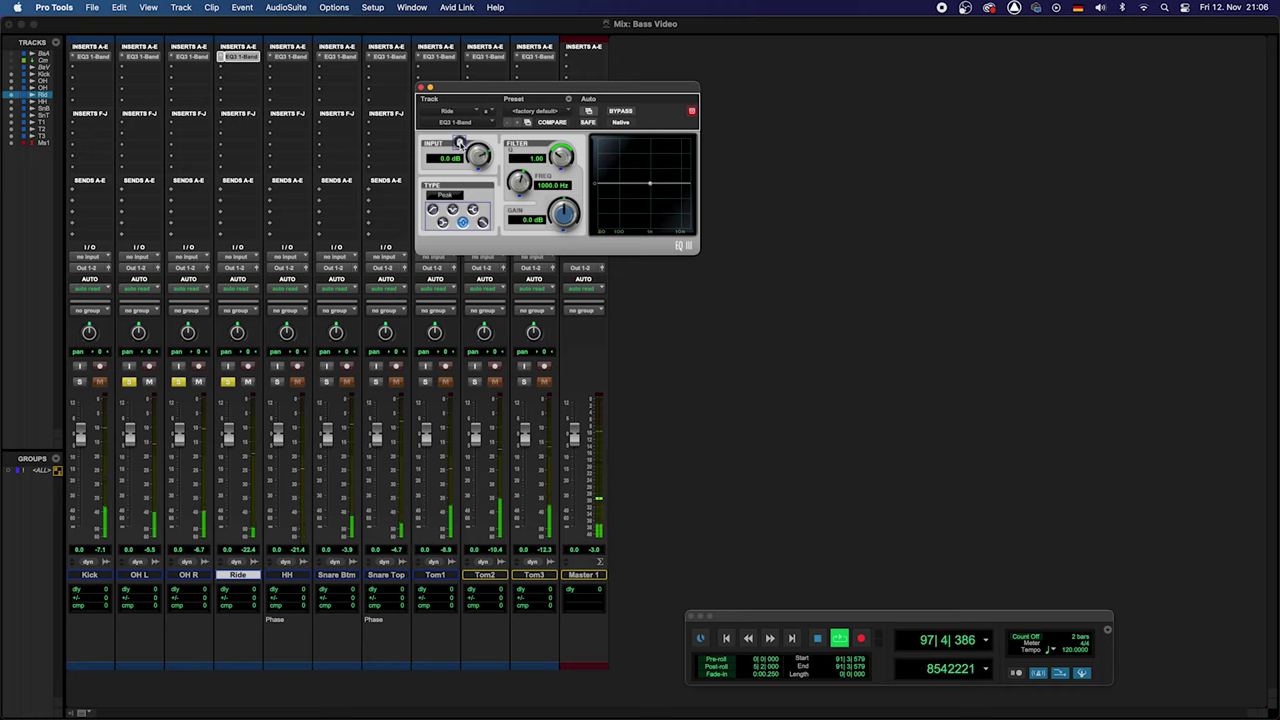
pyautogui.click(459, 143)
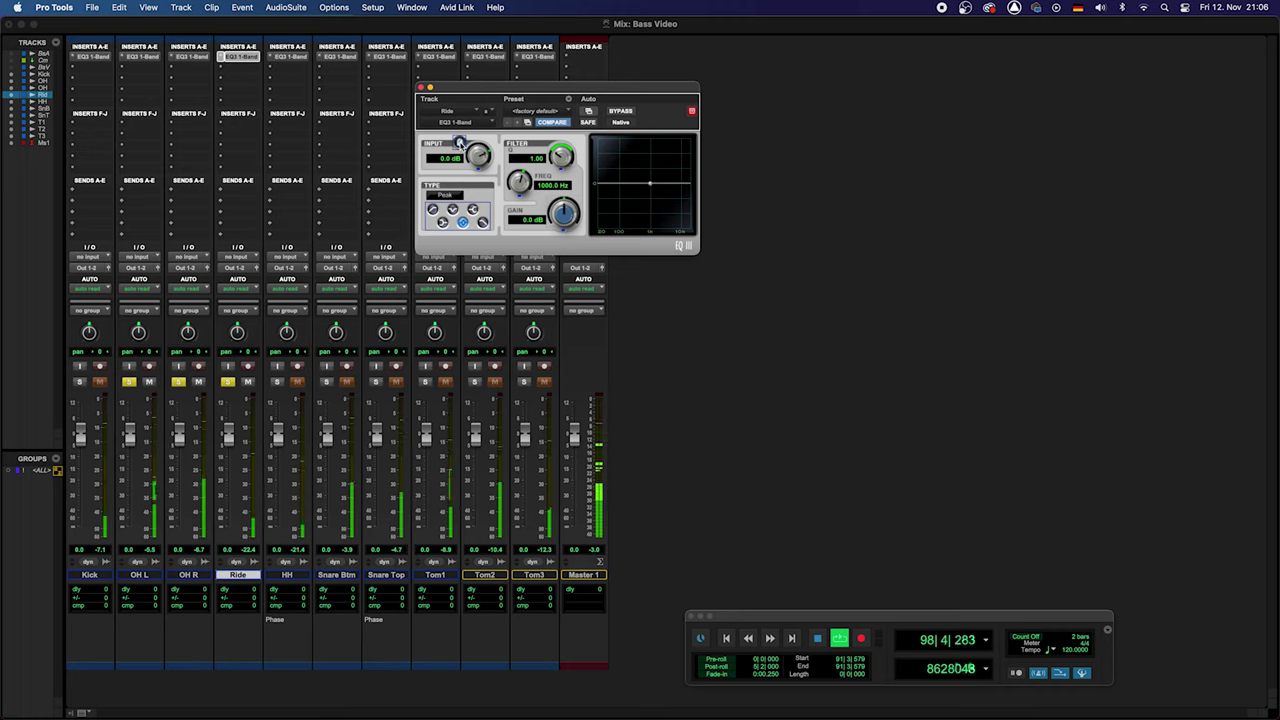
pyautogui.keyDown('alt'); pyautogui.click(459, 143); pyautogui.keyUp('alt')
pyautogui.press('space')
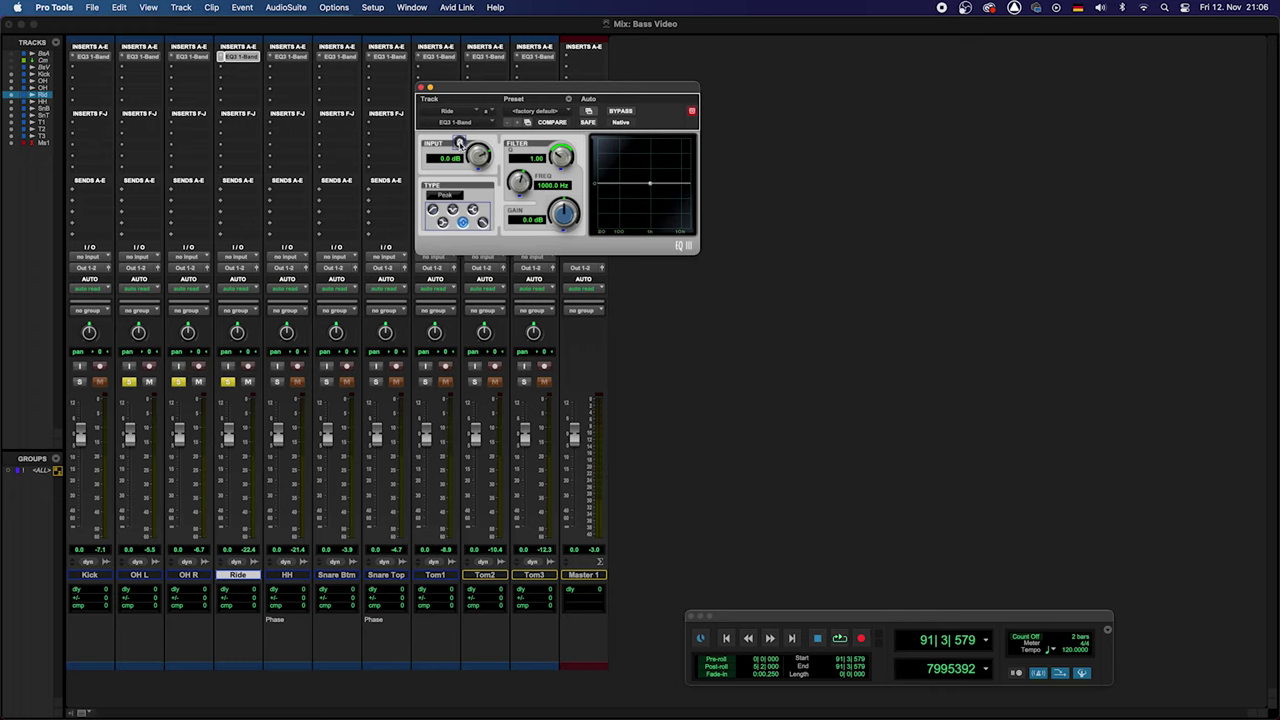
pyautogui.click(421, 89)
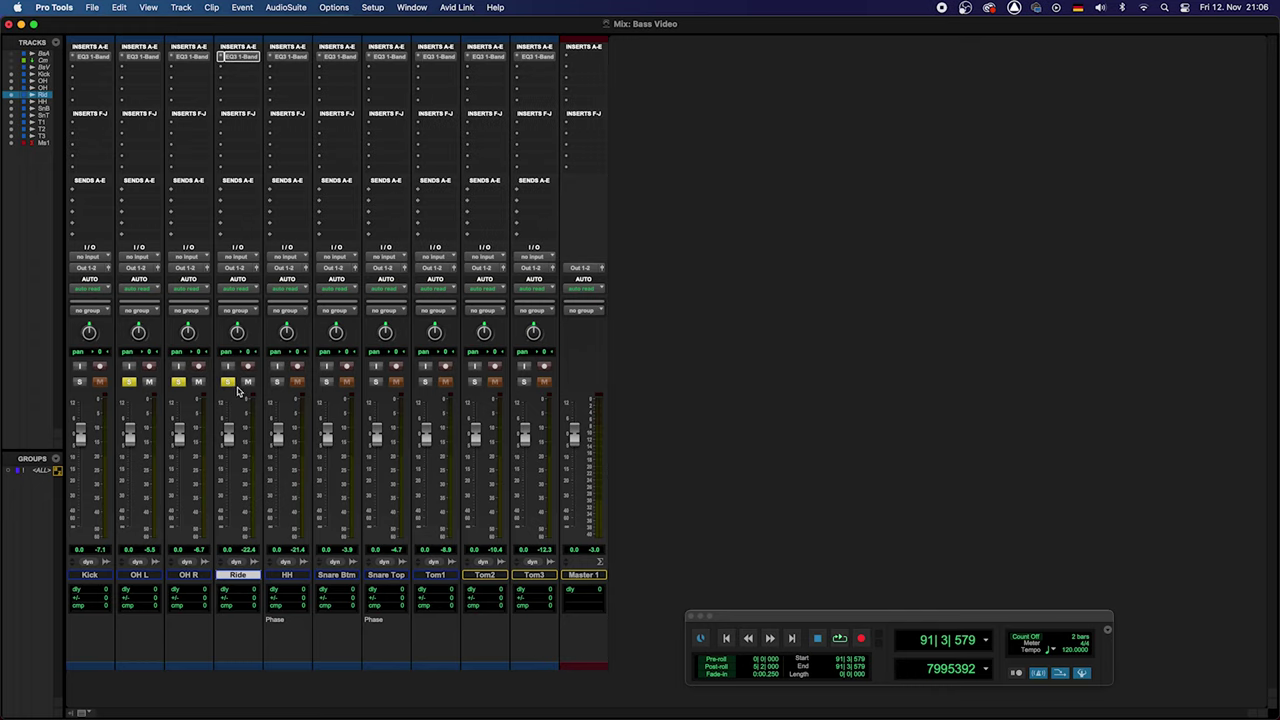
# Unsolo Ride, move OH L and OH R between Snare Top and Tom1, and solo Tom1 with the overheads.
pyautogui.click(228, 383)
pyautogui.click(189, 576)
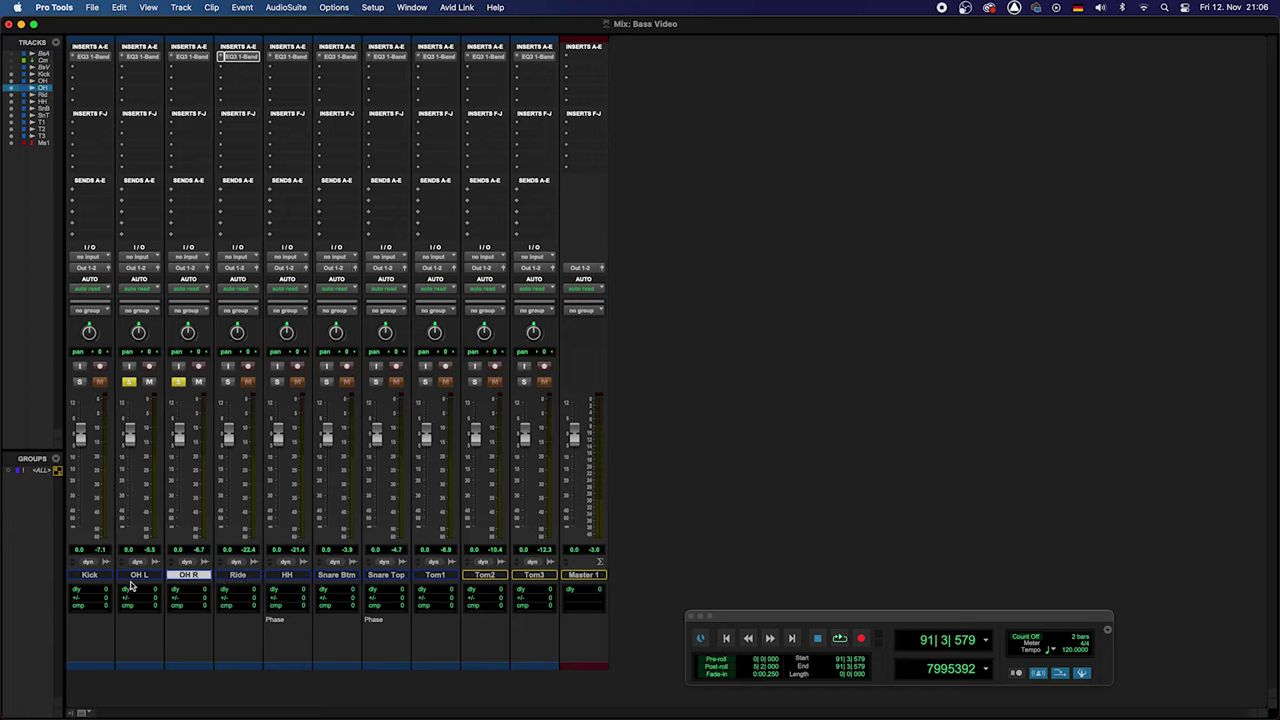
pyautogui.keyDown('shift'); pyautogui.click(139, 577); pyautogui.keyUp('shift')
pyautogui.moveTo(139, 577); pyautogui.dragTo(410, 577)
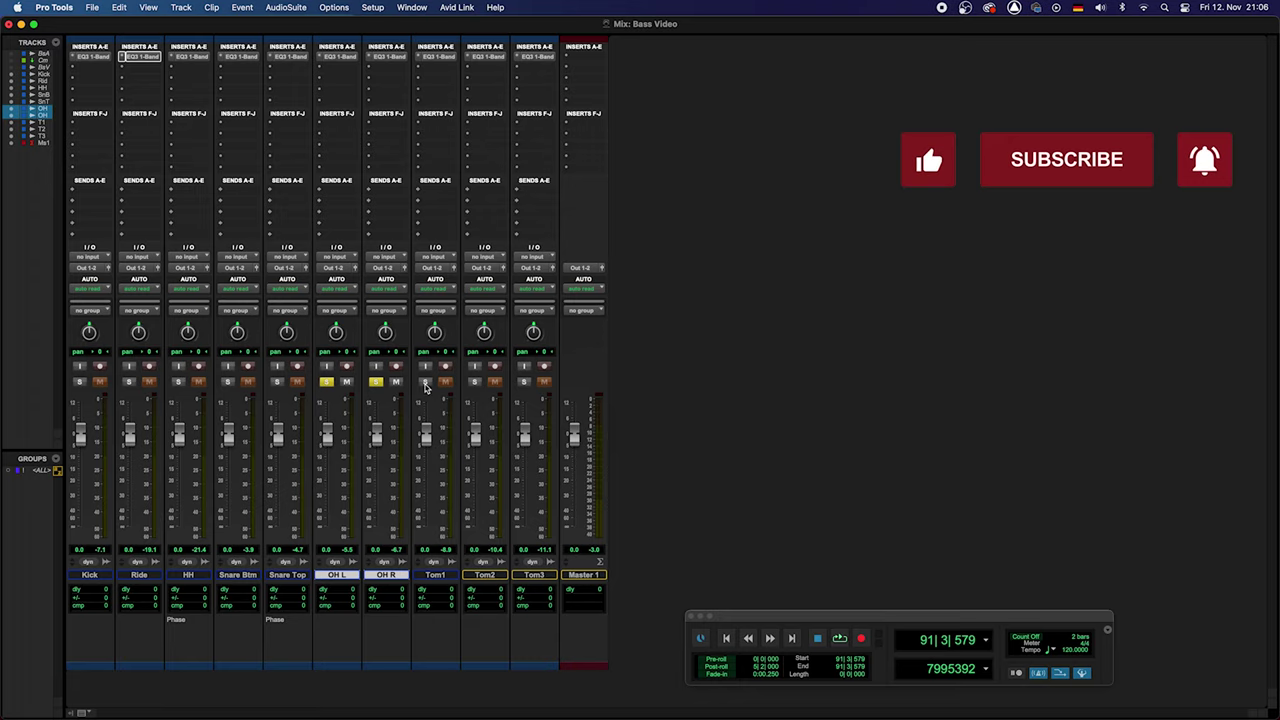
pyautogui.click(424, 382)
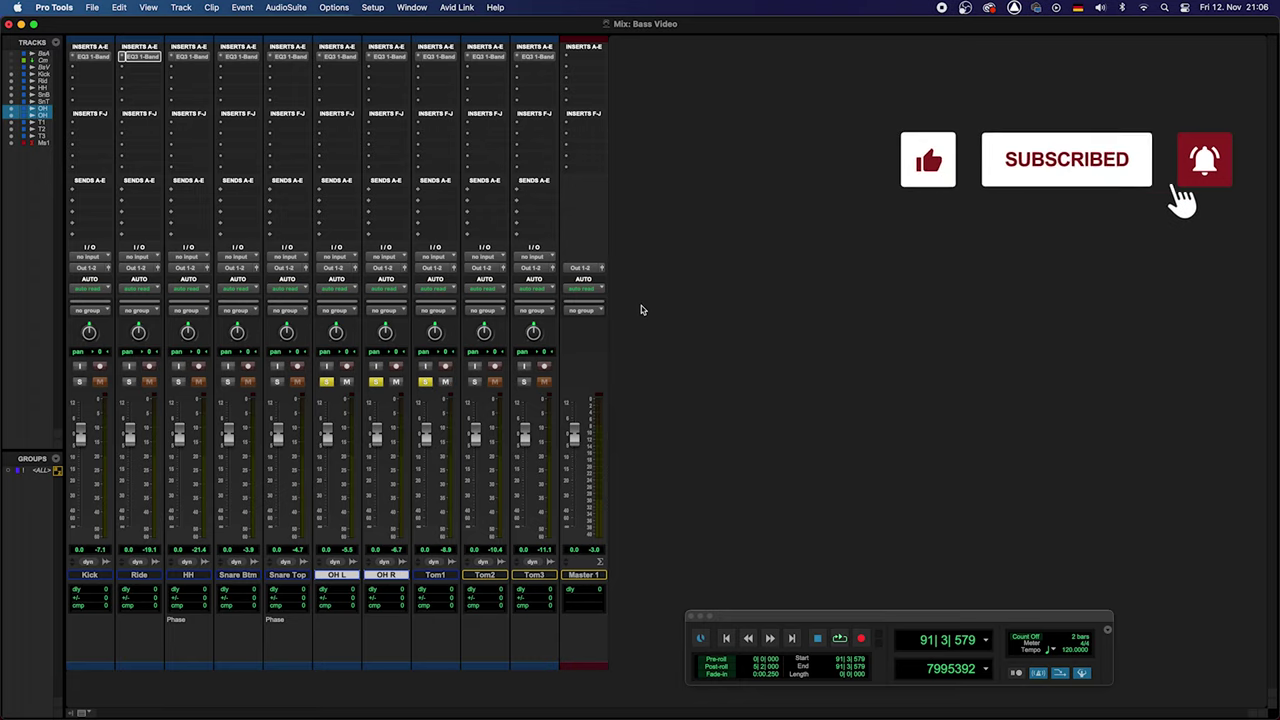
# Select the Tom1 hit at bar 71 in the Edit window, audition it, and return to the Mix window.
pyautogui.press('super+equal')
pyautogui.press('space')
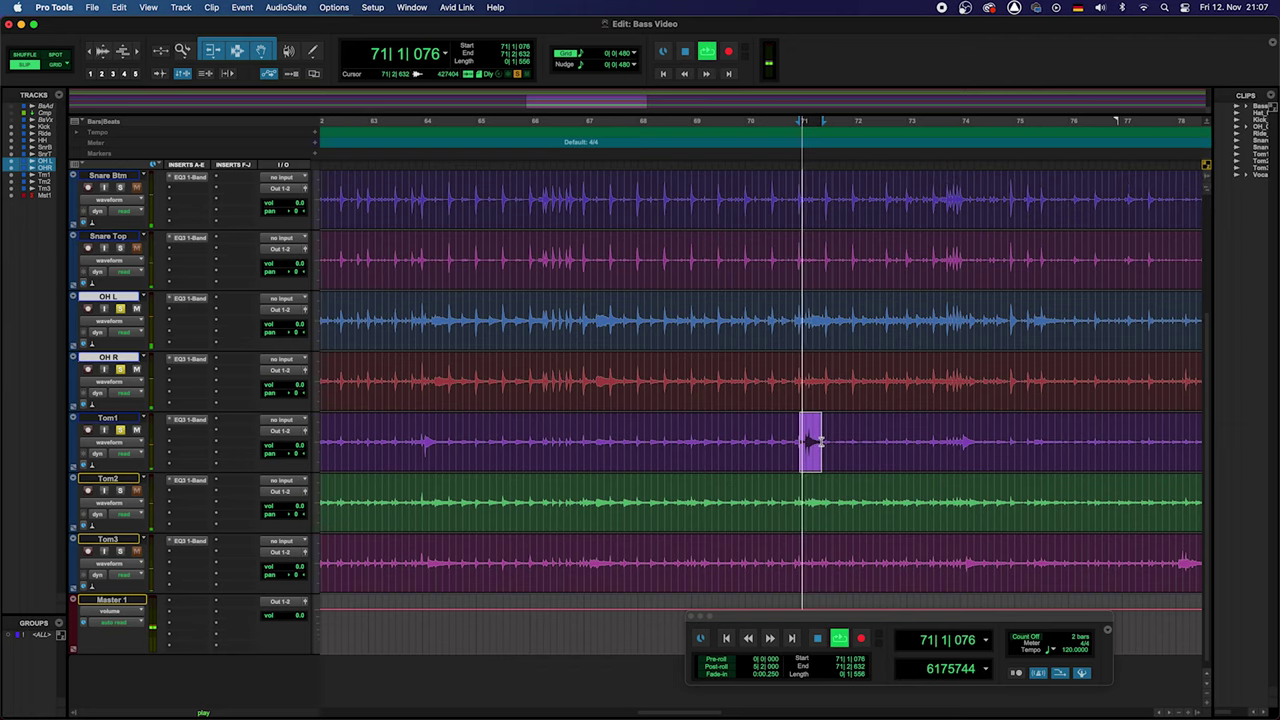
pyautogui.press('space')
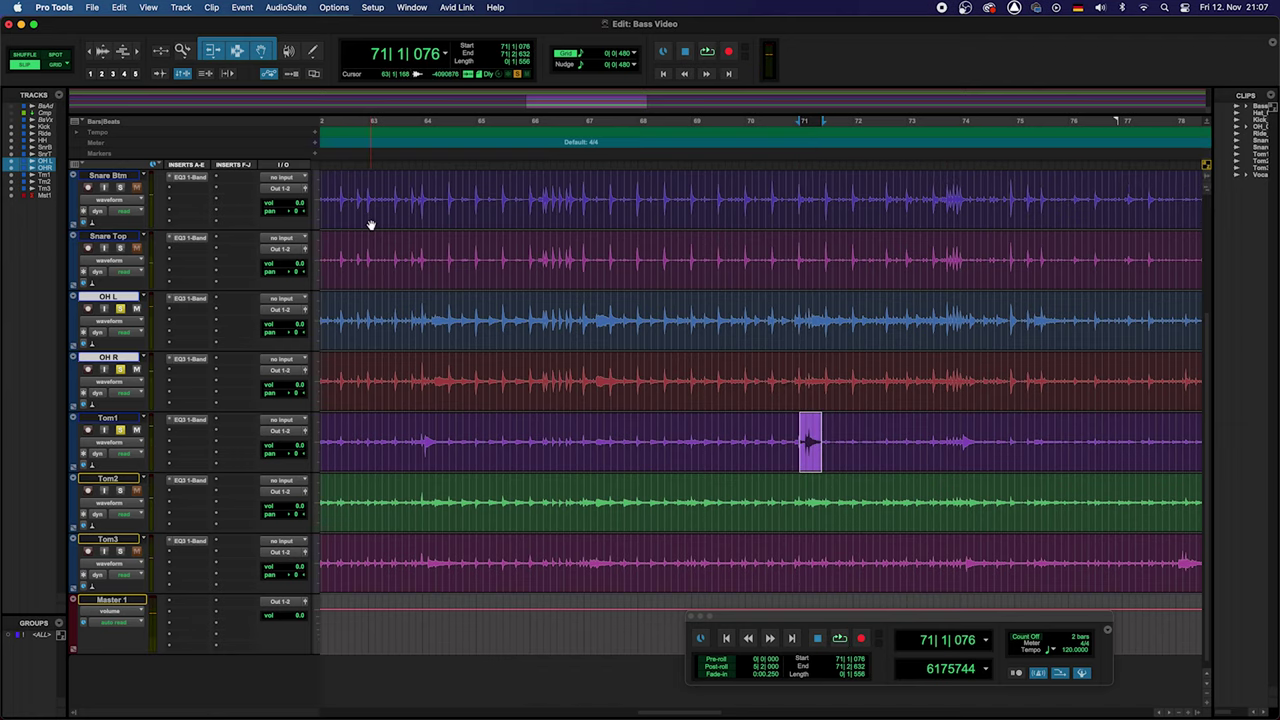
pyautogui.press('super+equal')
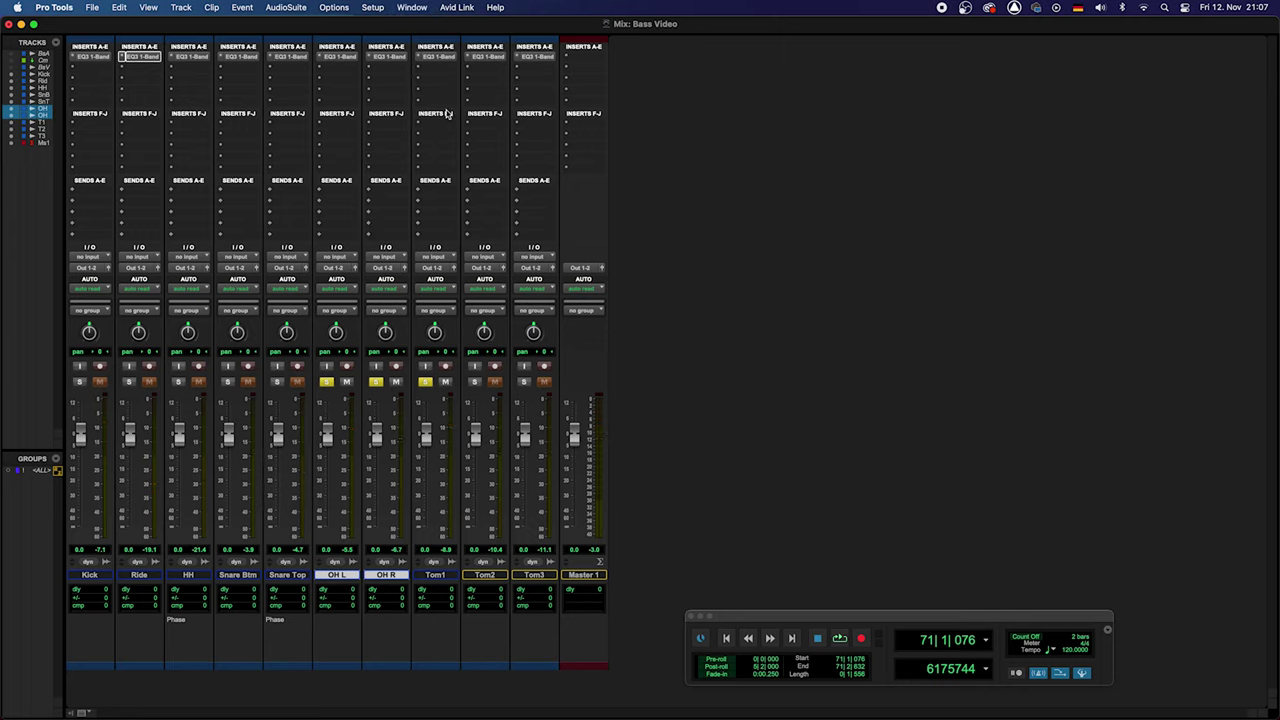
# Compare both phase positions in the Tom1 track's EQ during playback, leave the phase inverted, and close the EQ.
pyautogui.click(440, 58)
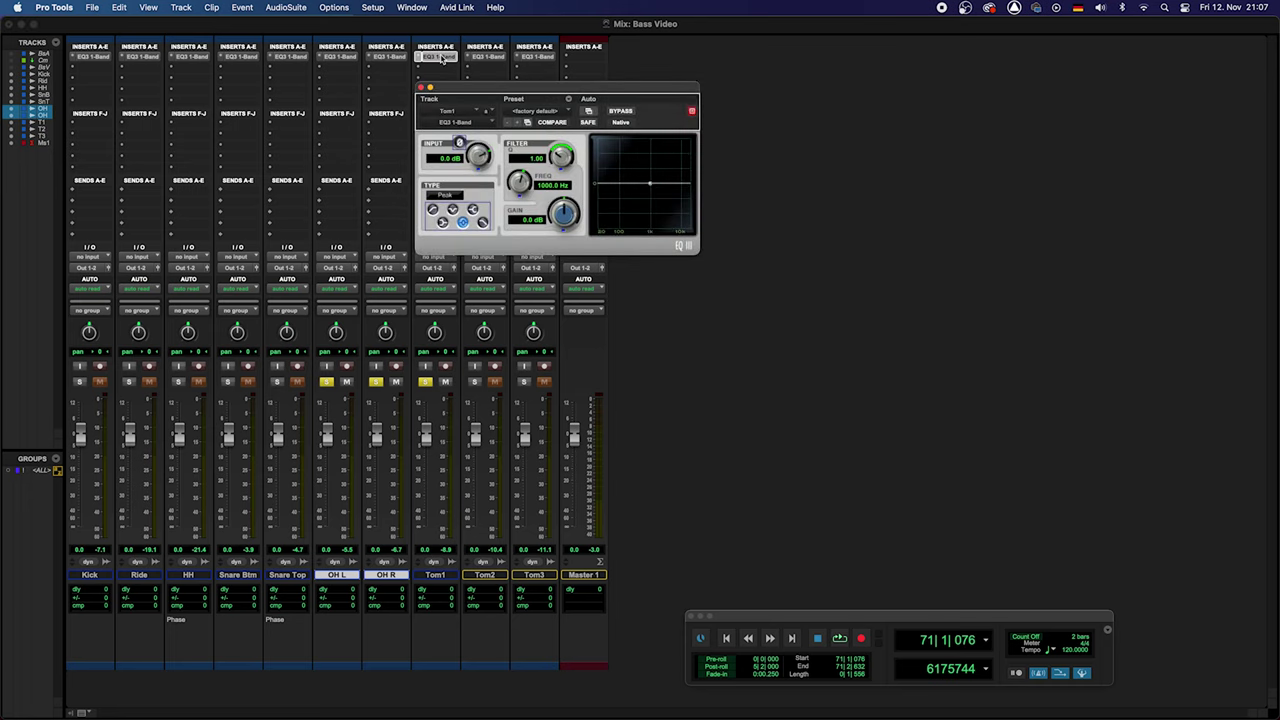
pyautogui.press('space')
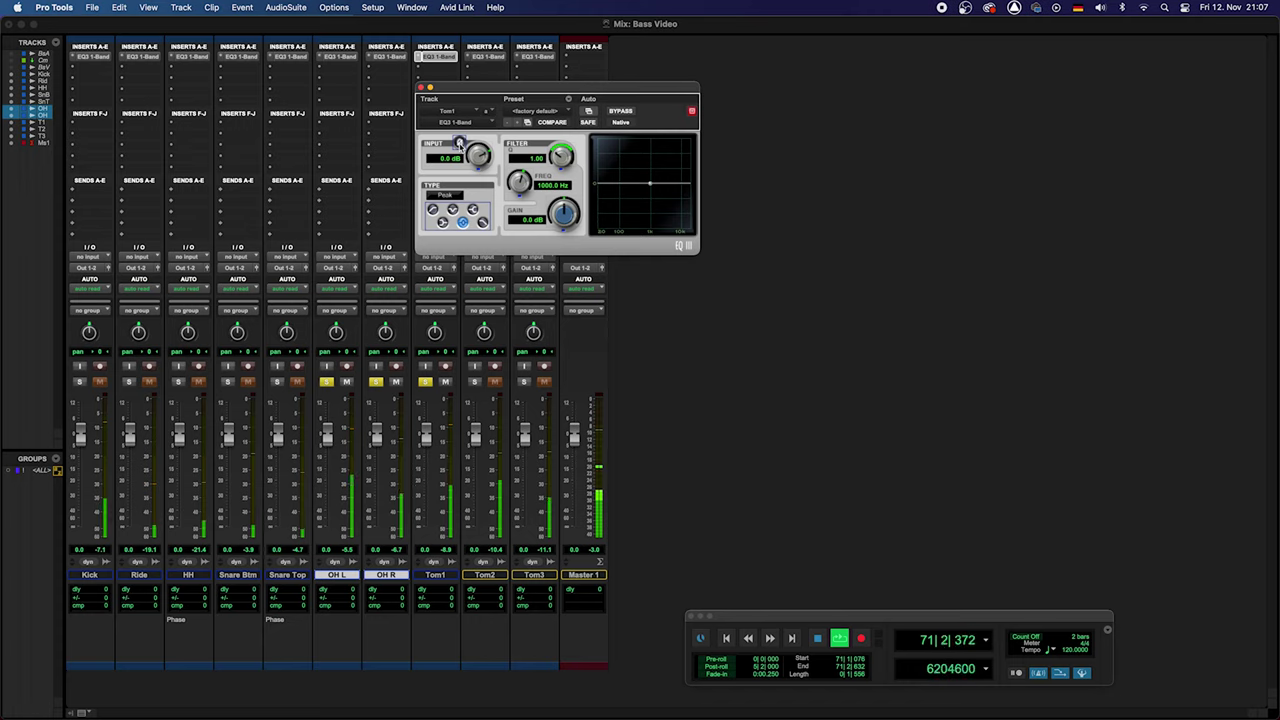
pyautogui.click(459, 143)
pyautogui.press('space')
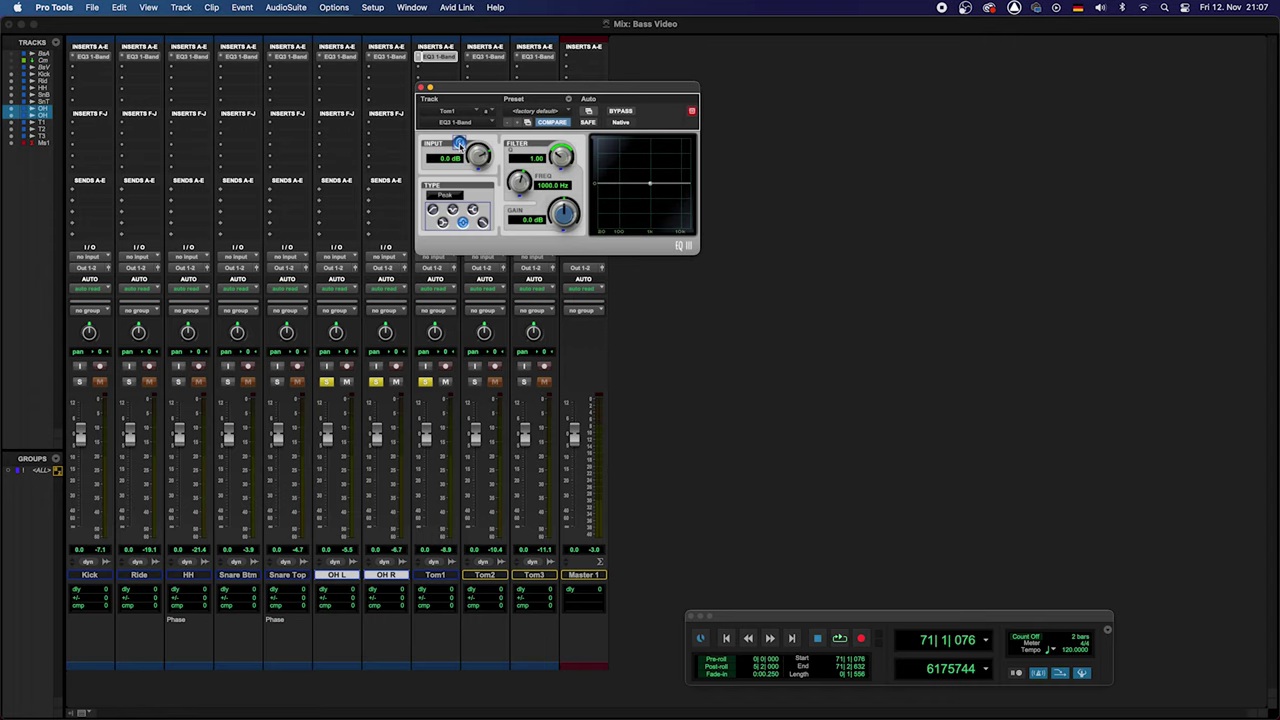
pyautogui.press('space')
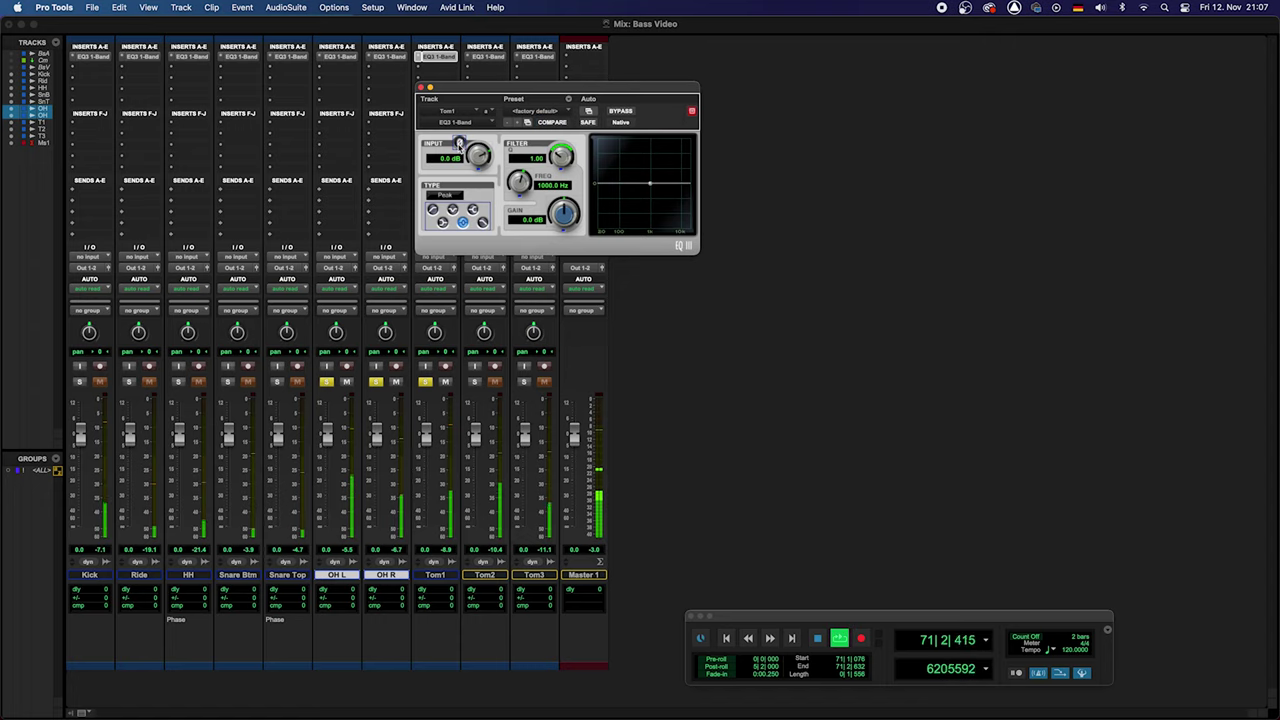
pyautogui.click(459, 143)
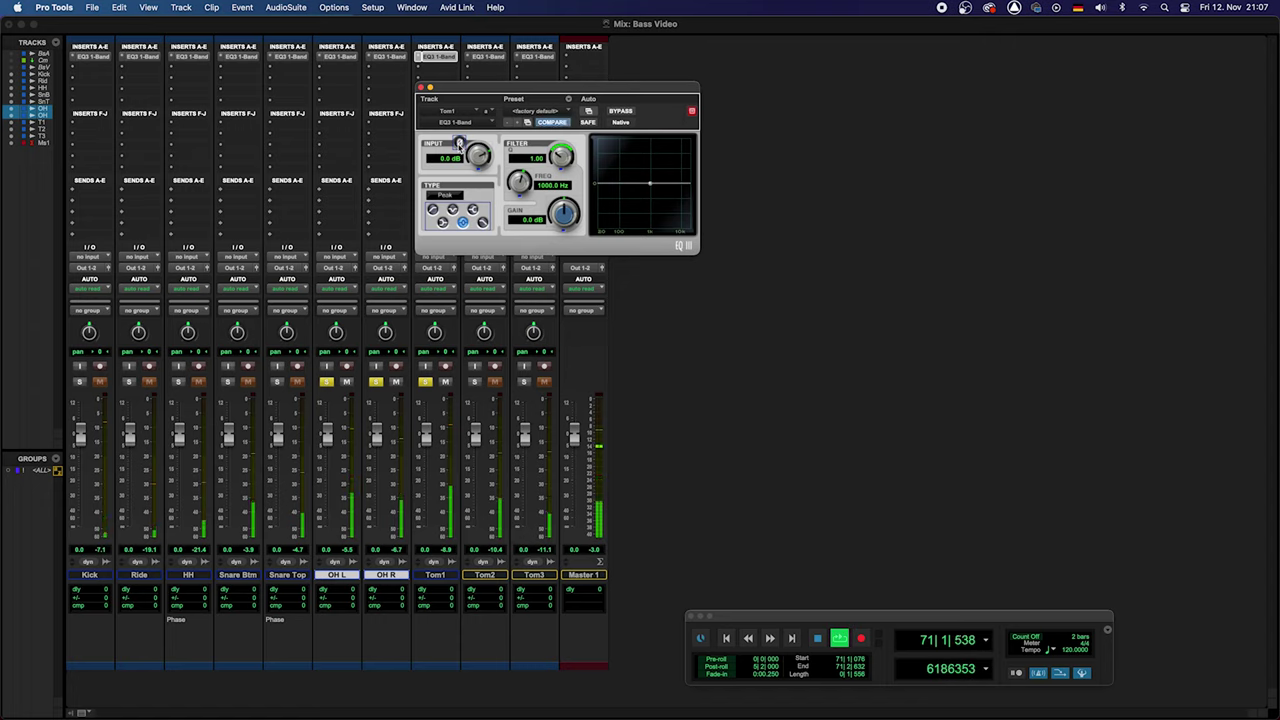
pyautogui.press('space')
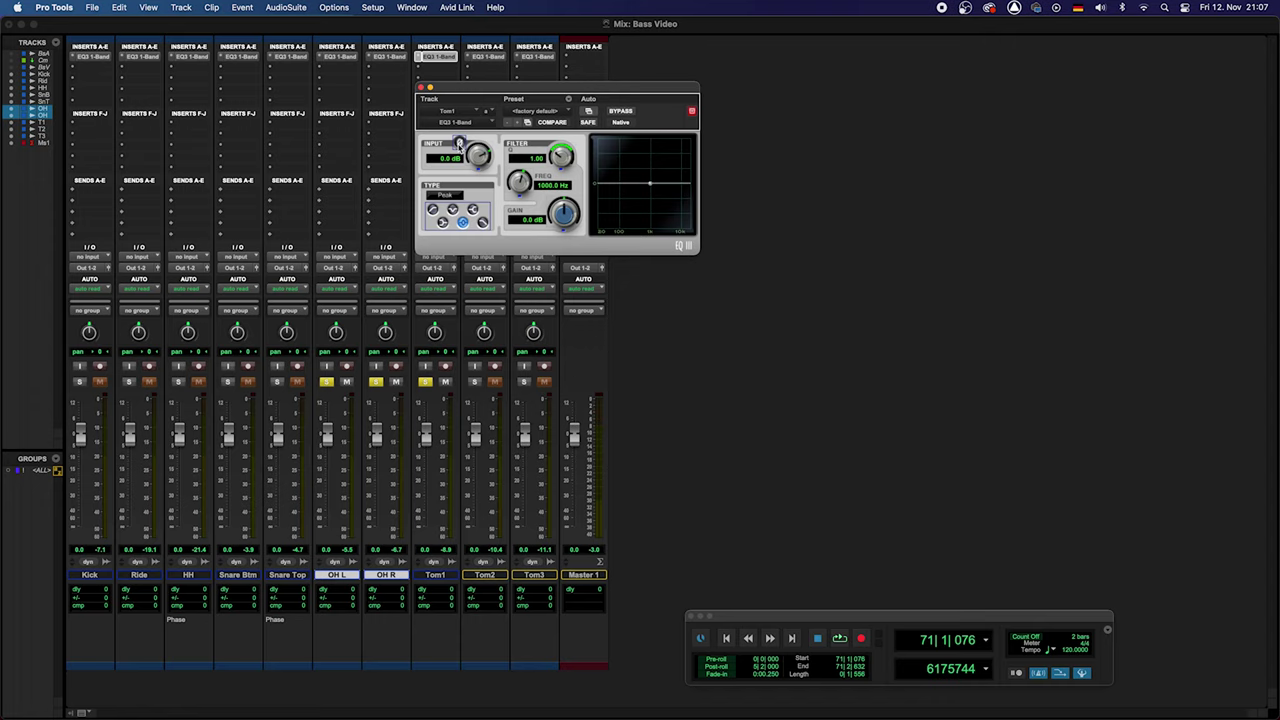
pyautogui.press('space')
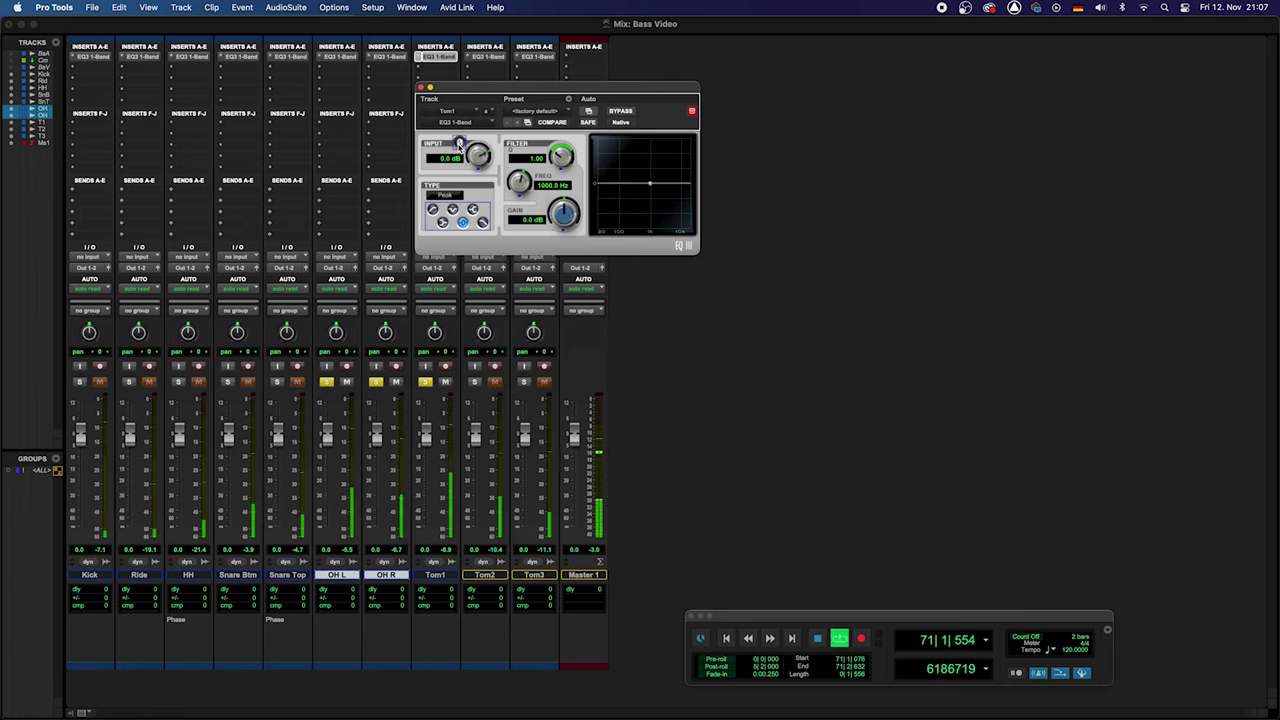
pyautogui.click(459, 143)
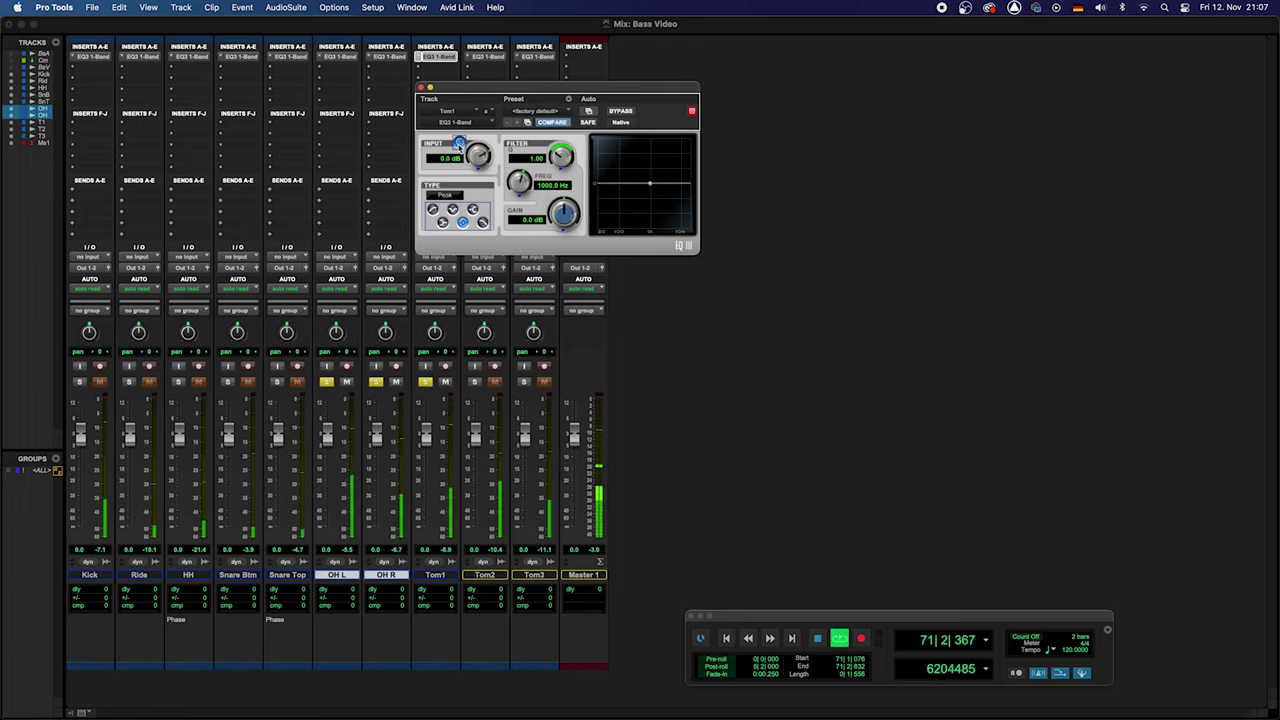
pyautogui.press('space')
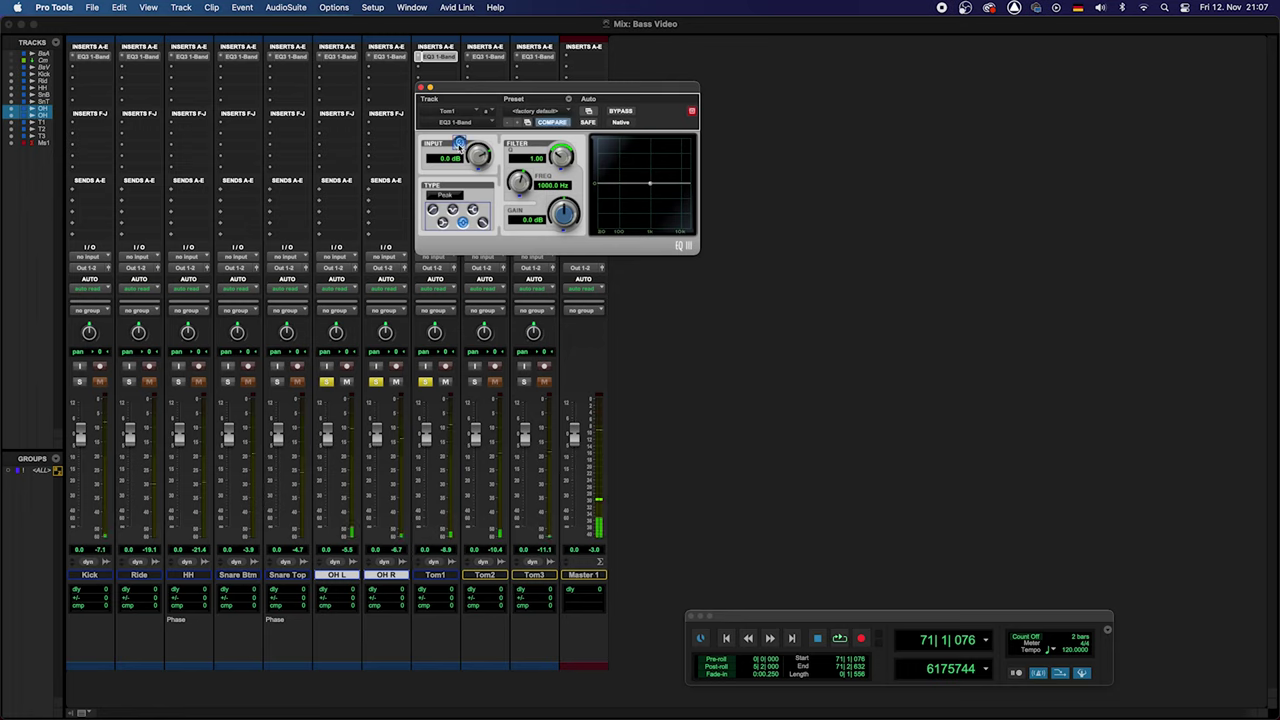
pyautogui.click(421, 88)
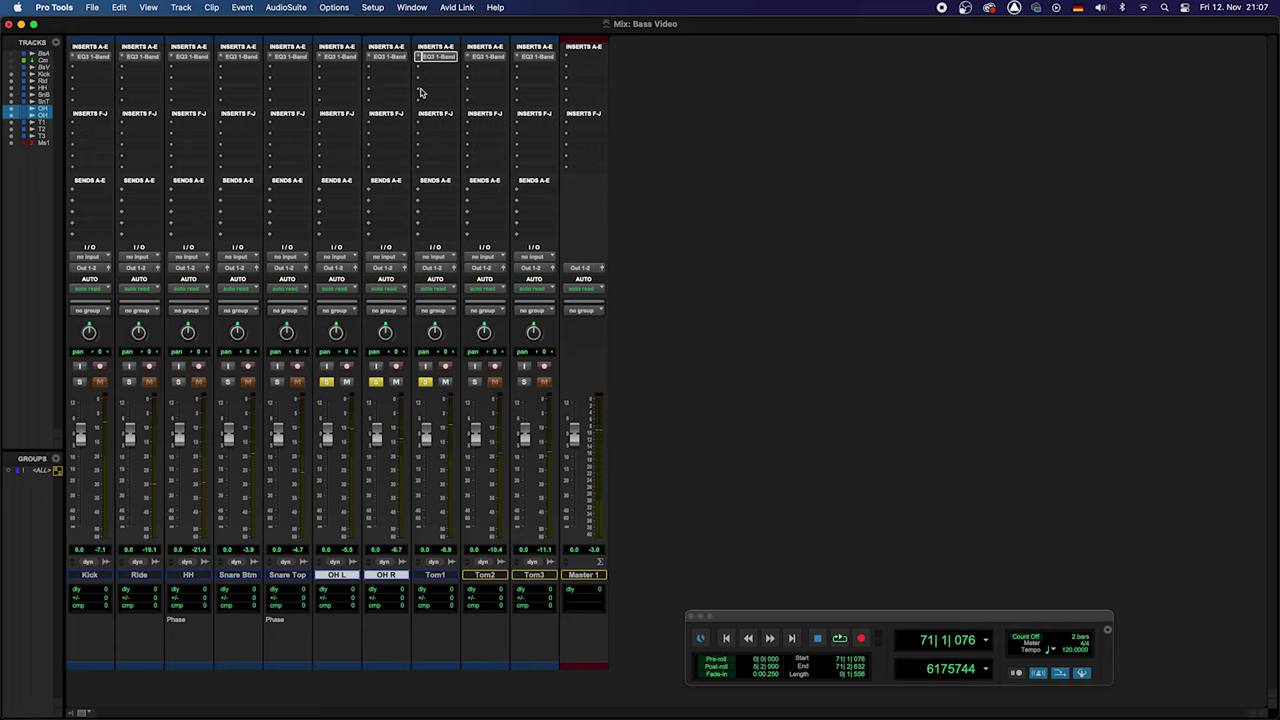
# Add the comment "Phase" to the Tom1 track, unsolo Tom1, and solo Tom2 with the overheads.
pyautogui.click(424, 634)
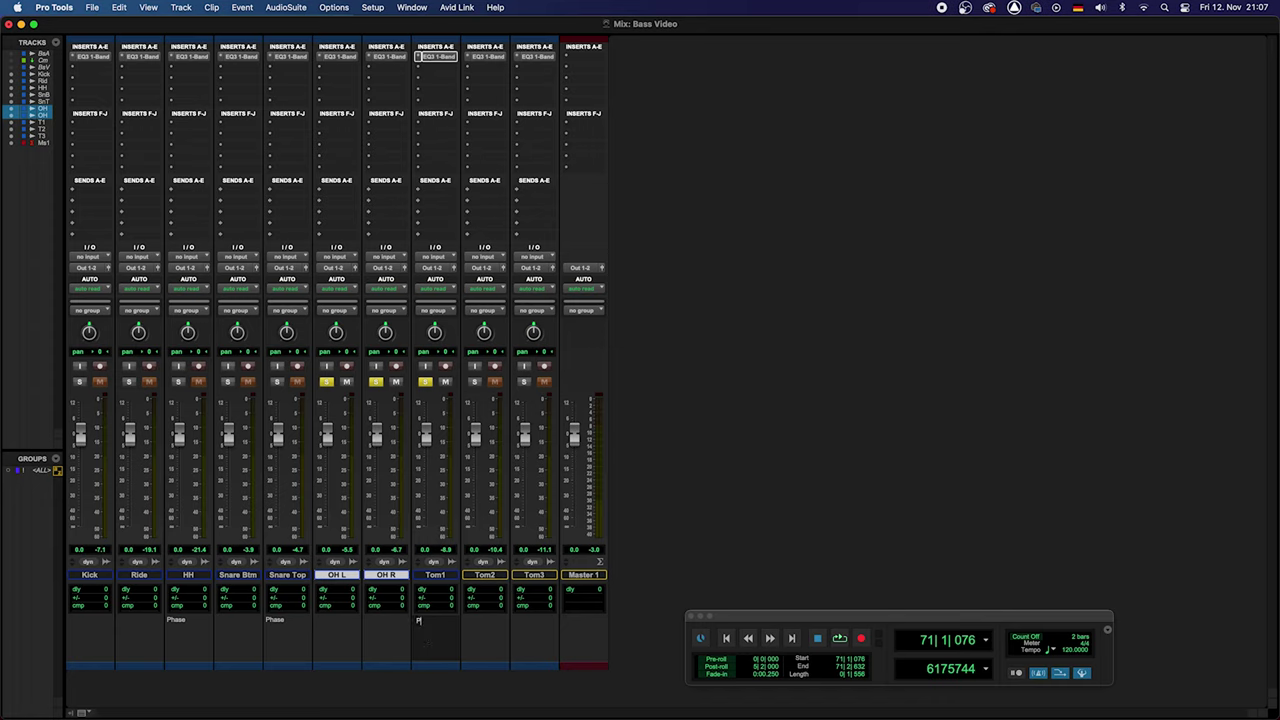
pyautogui.write('Phase')
pyautogui.press('Return')
pyautogui.click(425, 382)
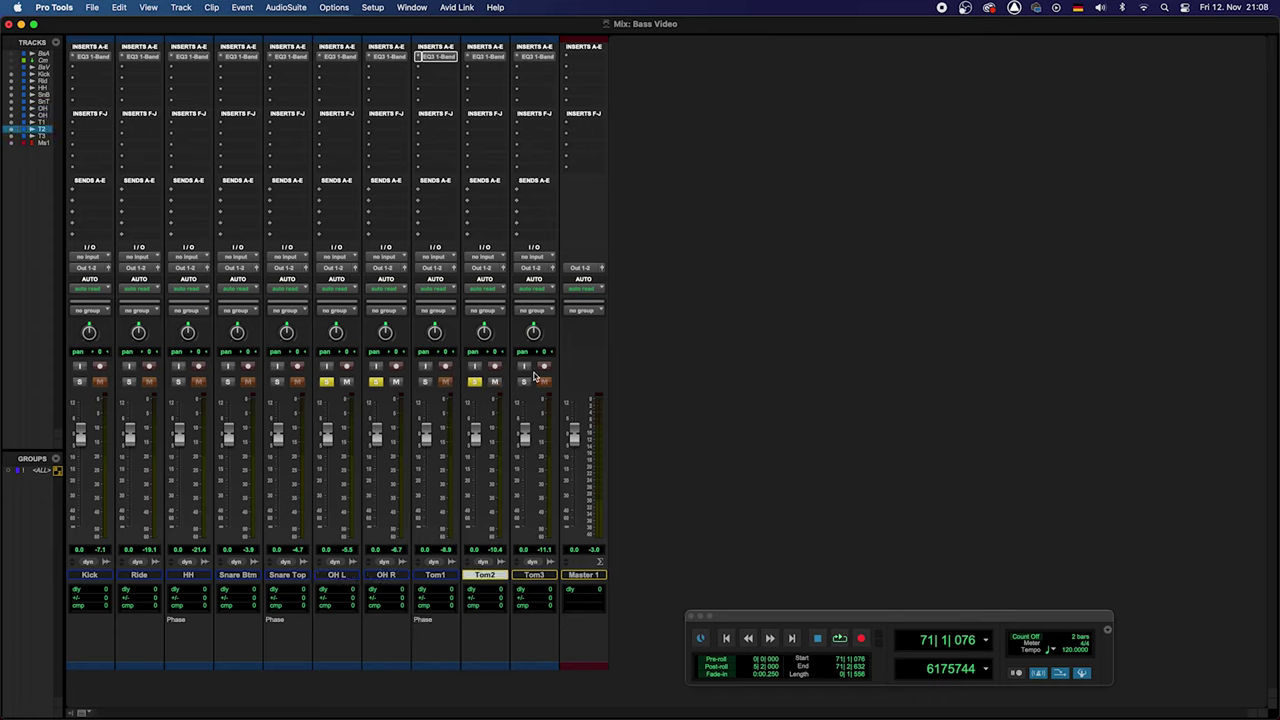
# Select the Tom2 hit from about bar 55 beat 4 to bar 56 beat 2 in the Edit window, and return to the Mix window.
pyautogui.press('super+equal')
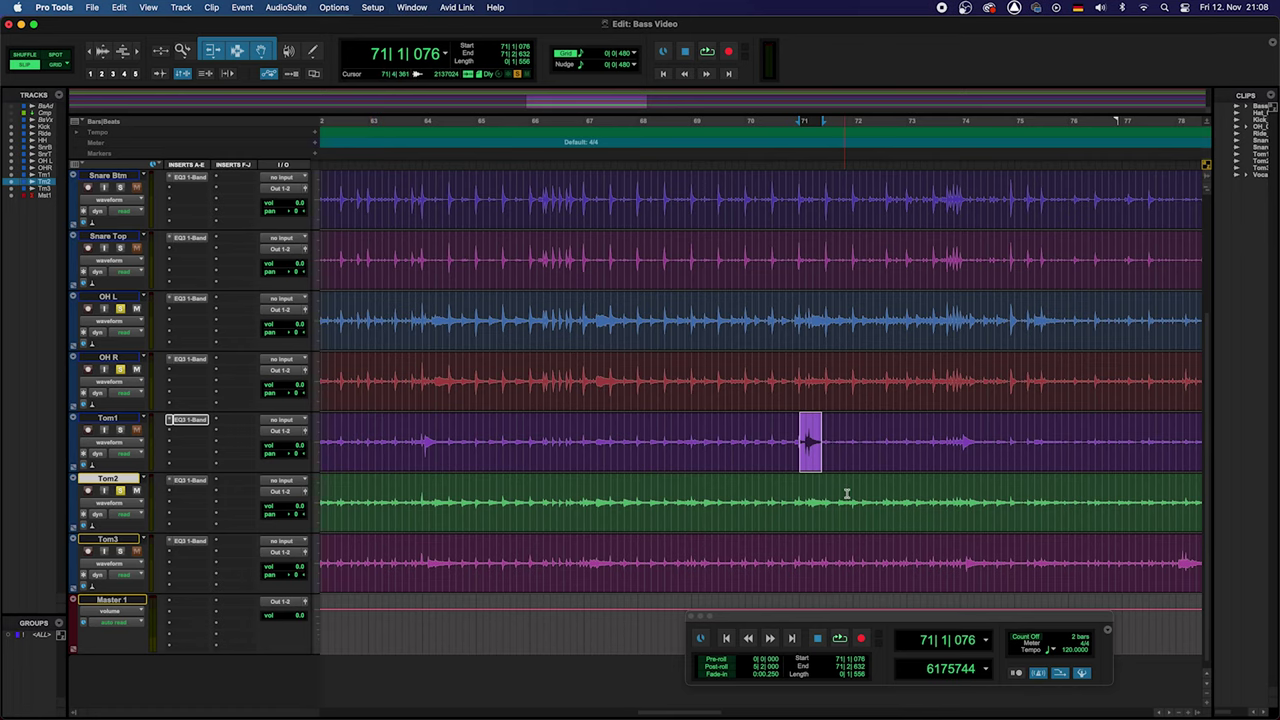
pyautogui.press('super+bracketleft')
pyautogui.press('super+bracketleft')
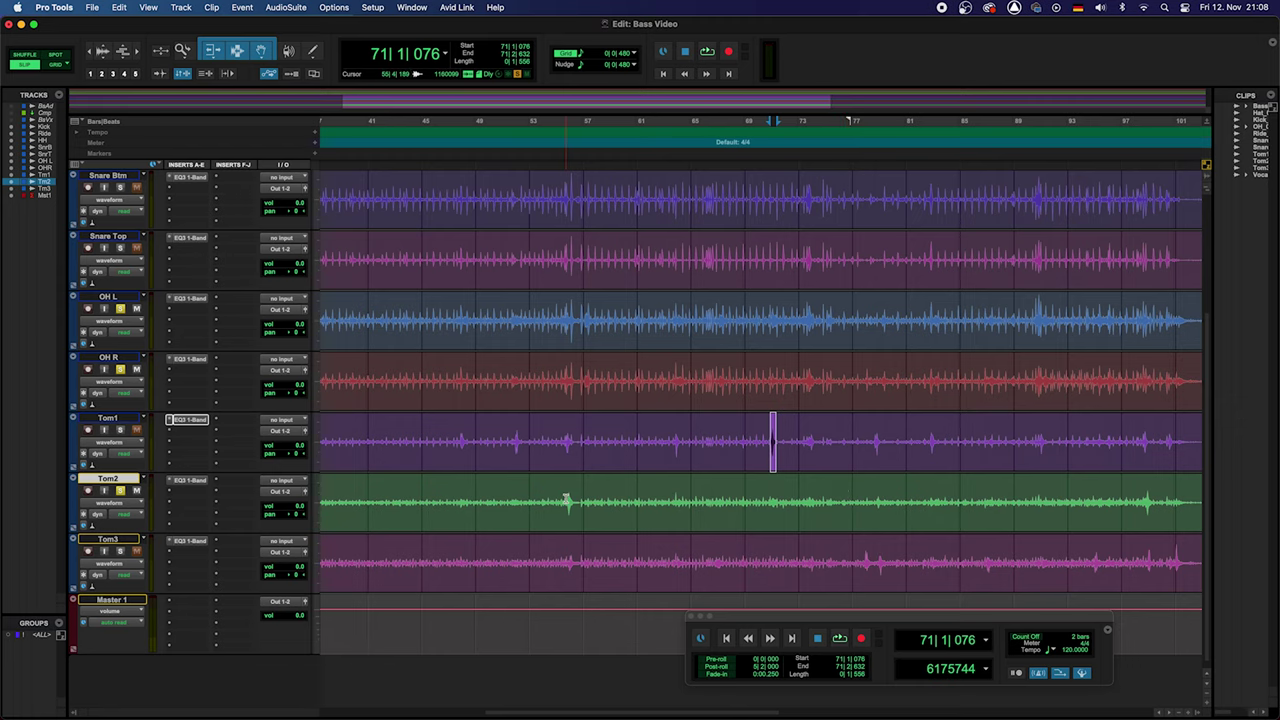
pyautogui.moveTo(566, 500); pyautogui.dragTo(572, 500)
pyautogui.press('super+bracketright')
pyautogui.press('super+bracketright')
pyautogui.press('super+bracketright')
pyautogui.press('super+bracketright')
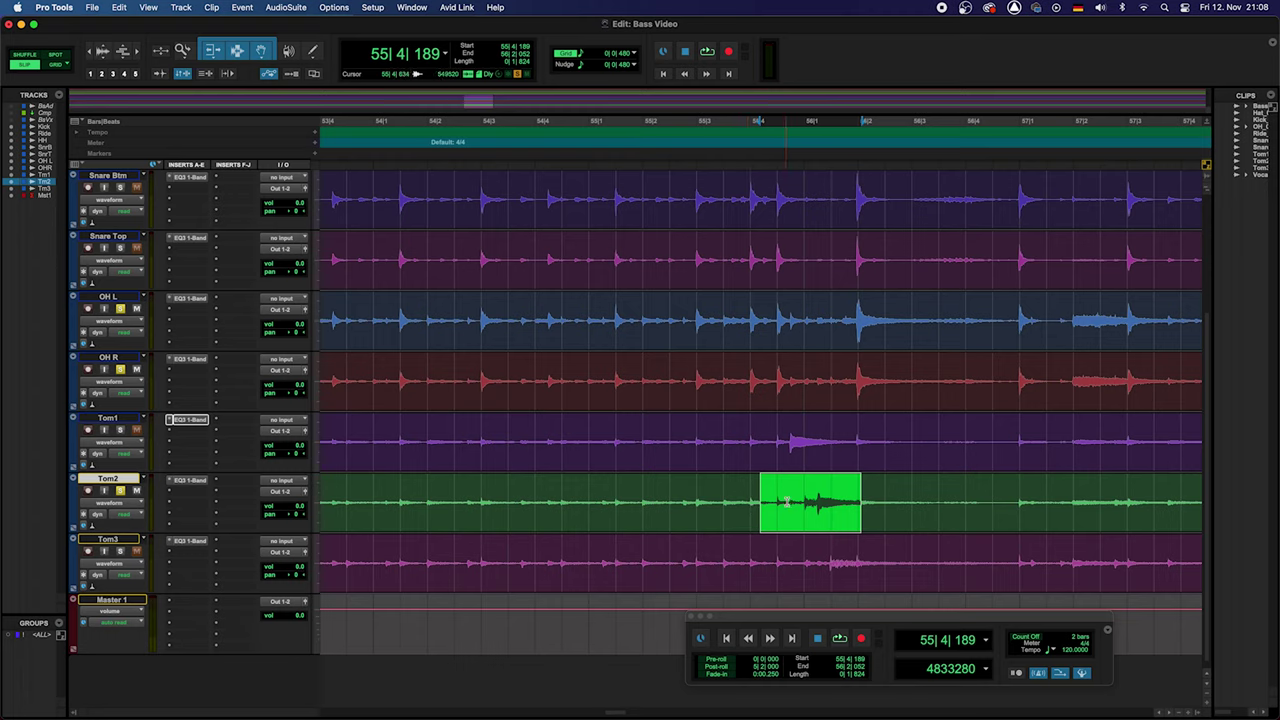
pyautogui.moveTo(791, 503); pyautogui.dragTo(889, 512)
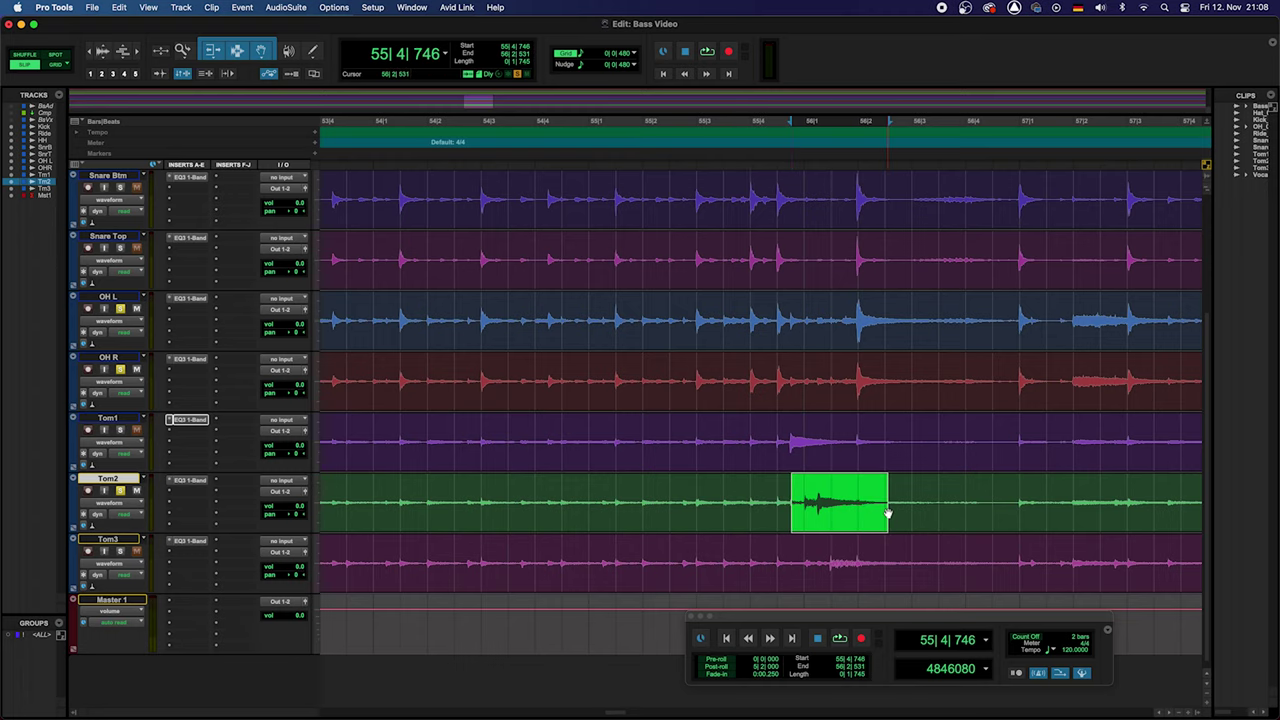
pyautogui.press('super+equal')
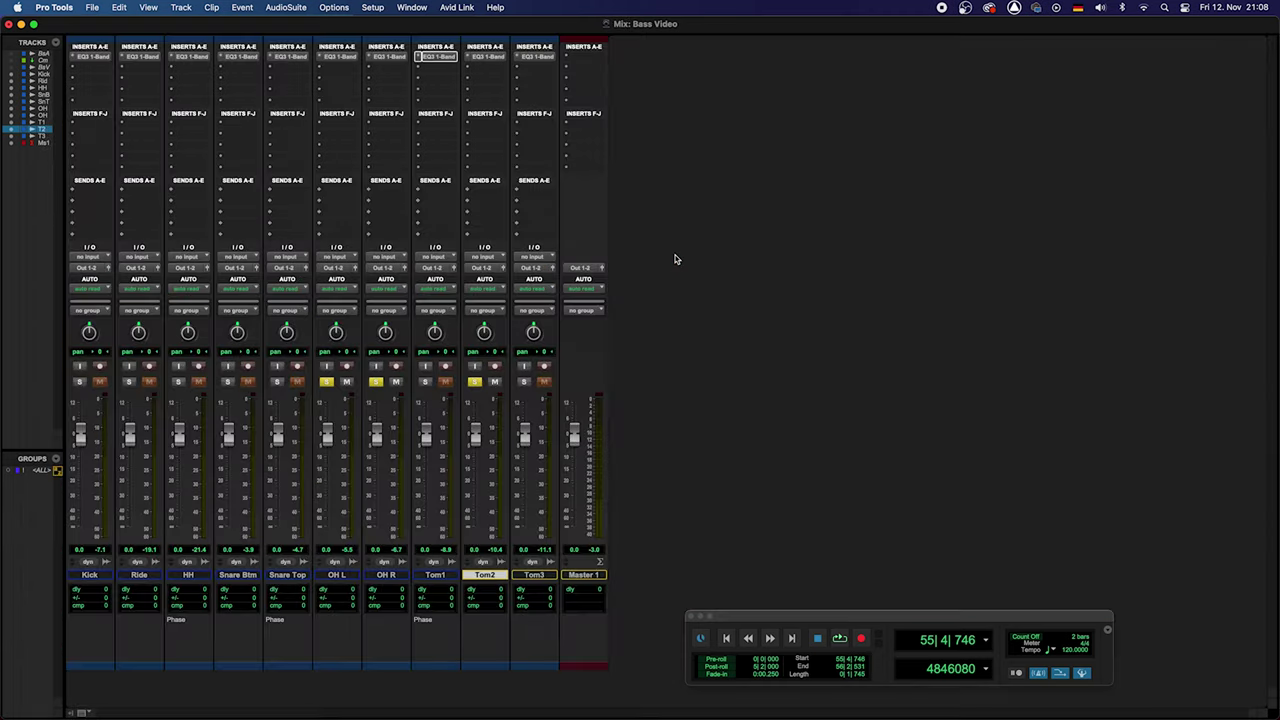
# Compare both phase positions in the Tom2 track's EQ during playback, leave the phase not inverted, and close the EQ.
pyautogui.press('space')
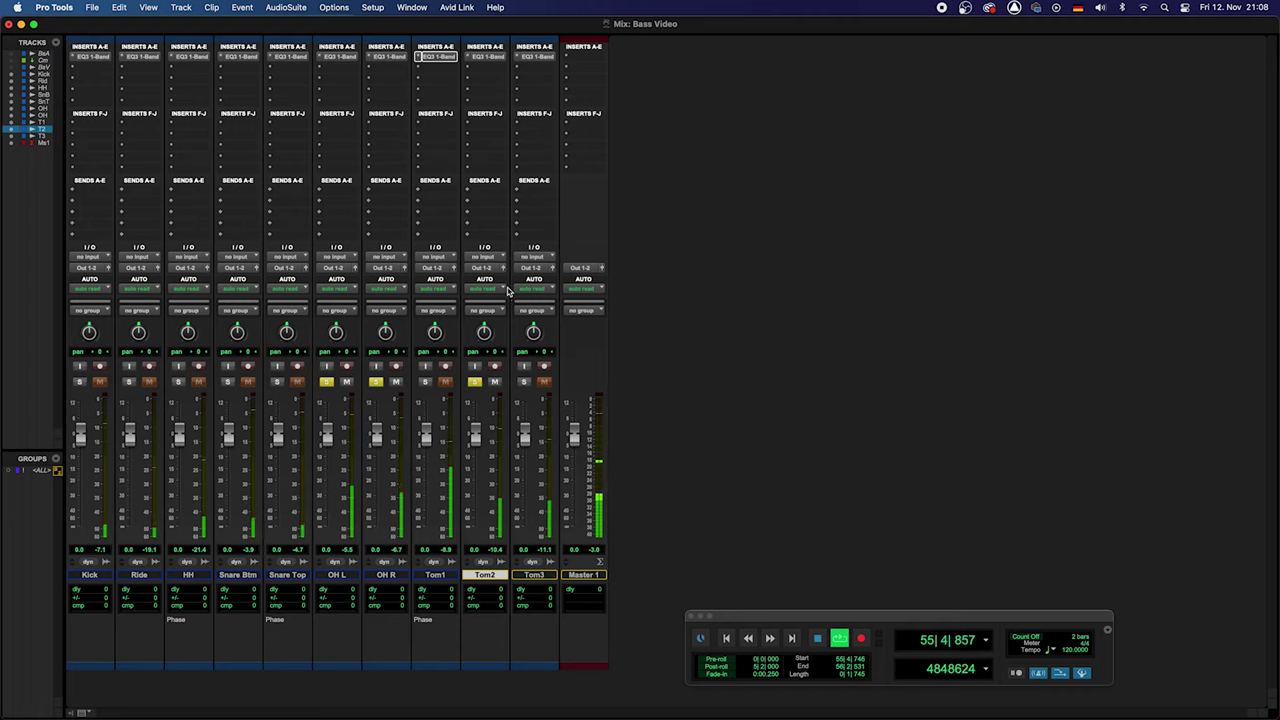
pyautogui.click(486, 57)
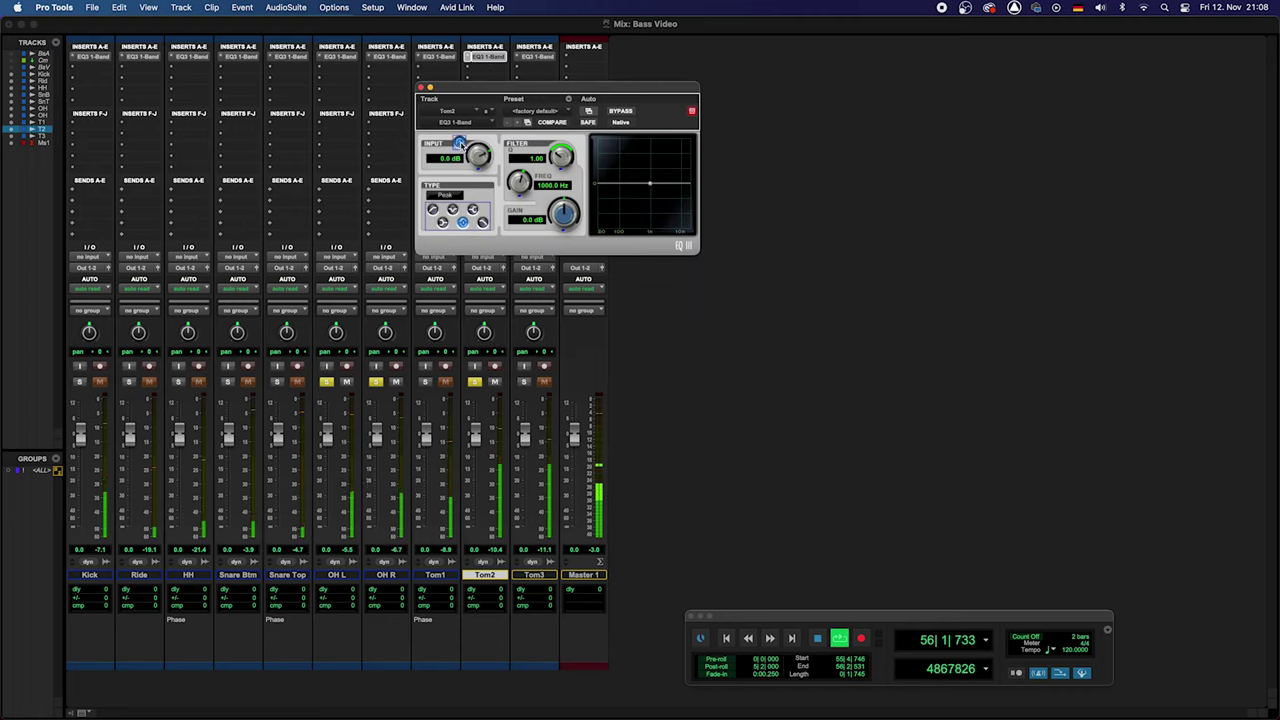
pyautogui.click(459, 143)
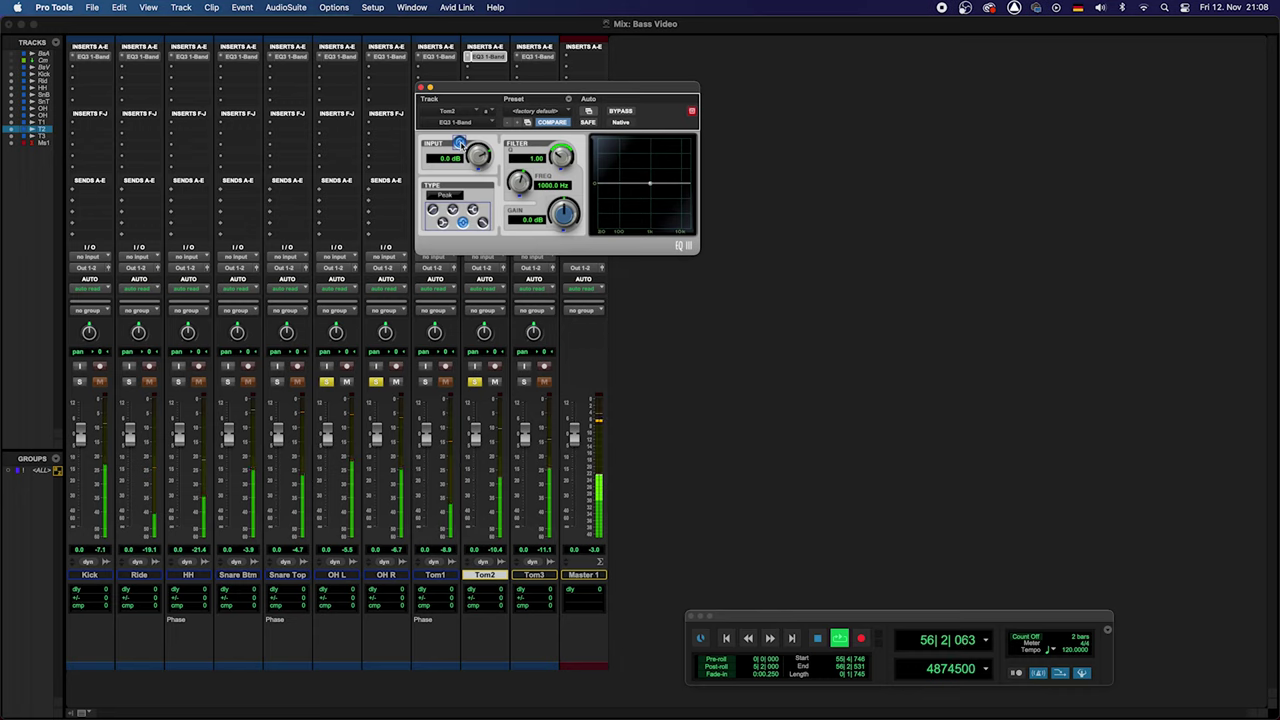
pyautogui.keyDown('alt'); pyautogui.click(459, 143); pyautogui.keyUp('alt')
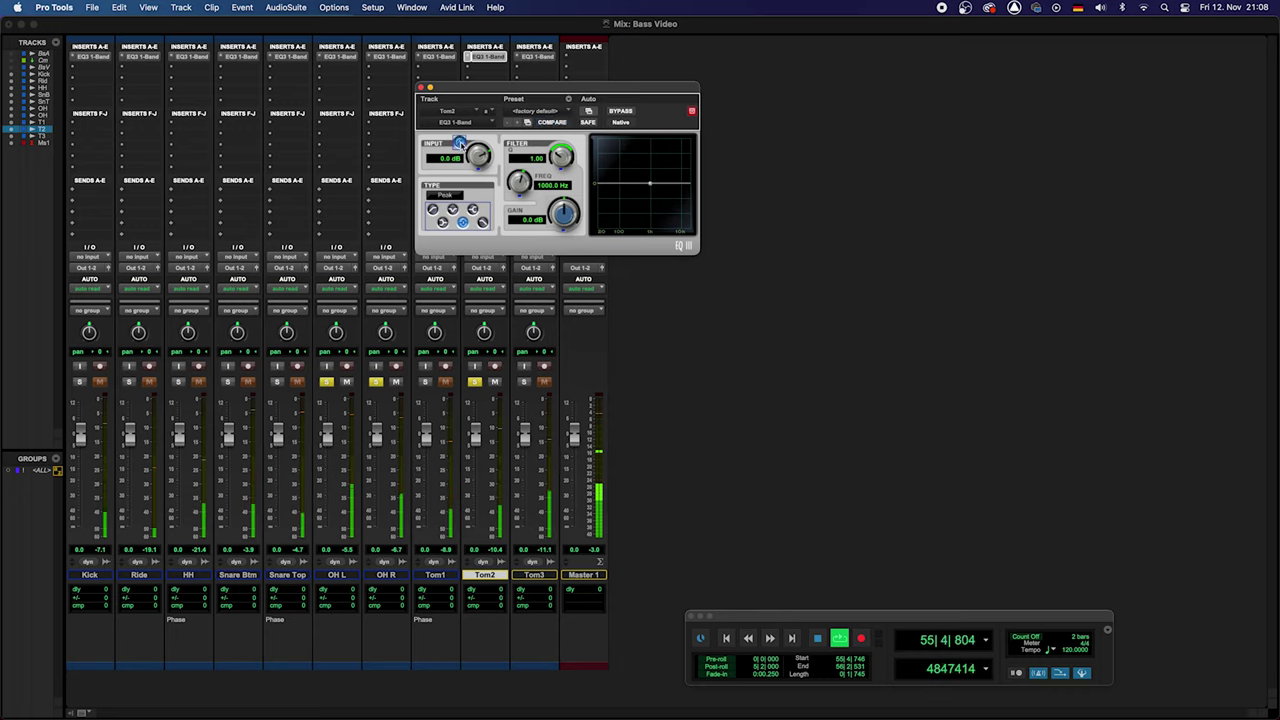
pyautogui.click(459, 143)
pyautogui.keyDown('alt'); pyautogui.click(459, 143); pyautogui.keyUp('alt')
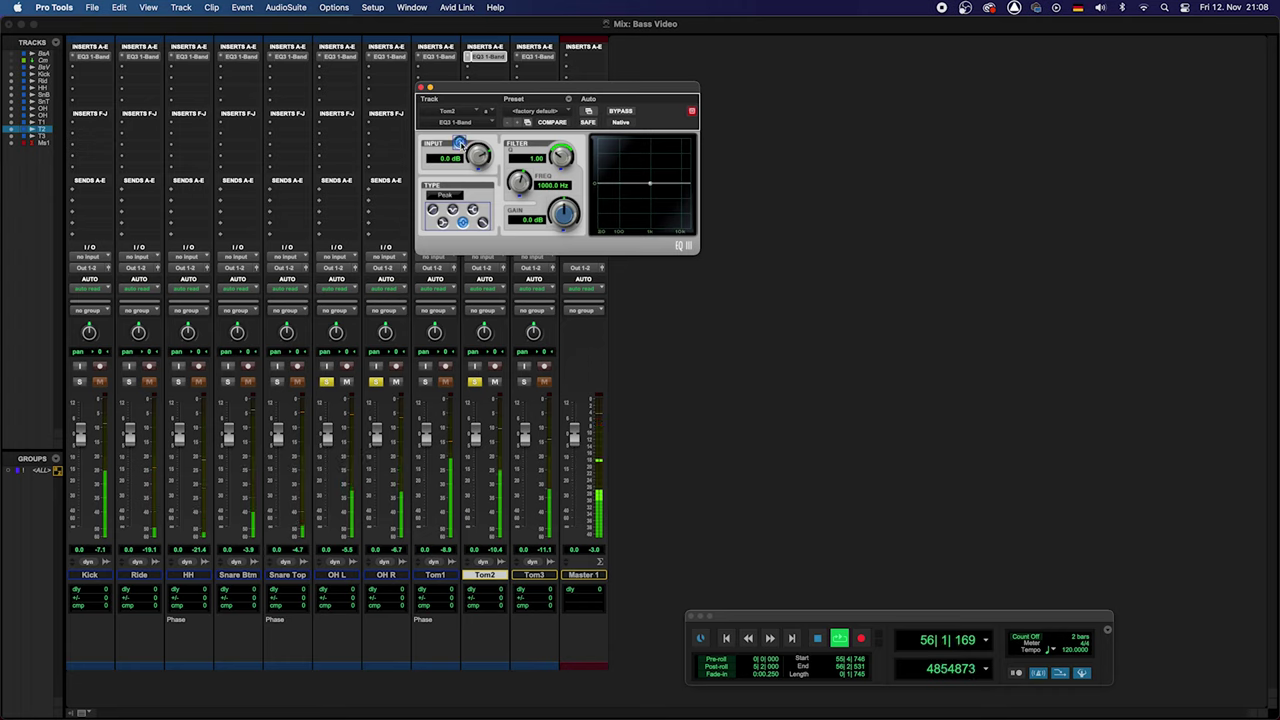
pyautogui.click(459, 143)
pyautogui.press('space')
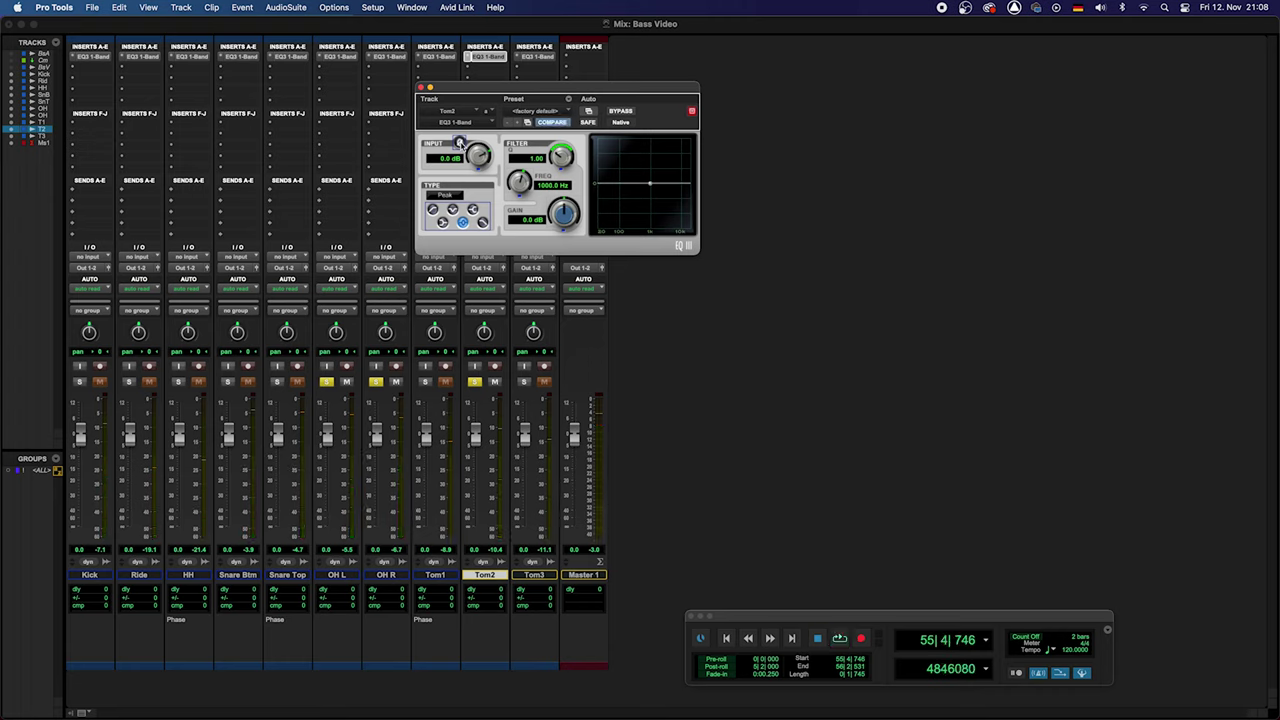
pyautogui.keyDown('alt'); pyautogui.click(459, 143); pyautogui.keyUp('alt')
pyautogui.click(421, 88)
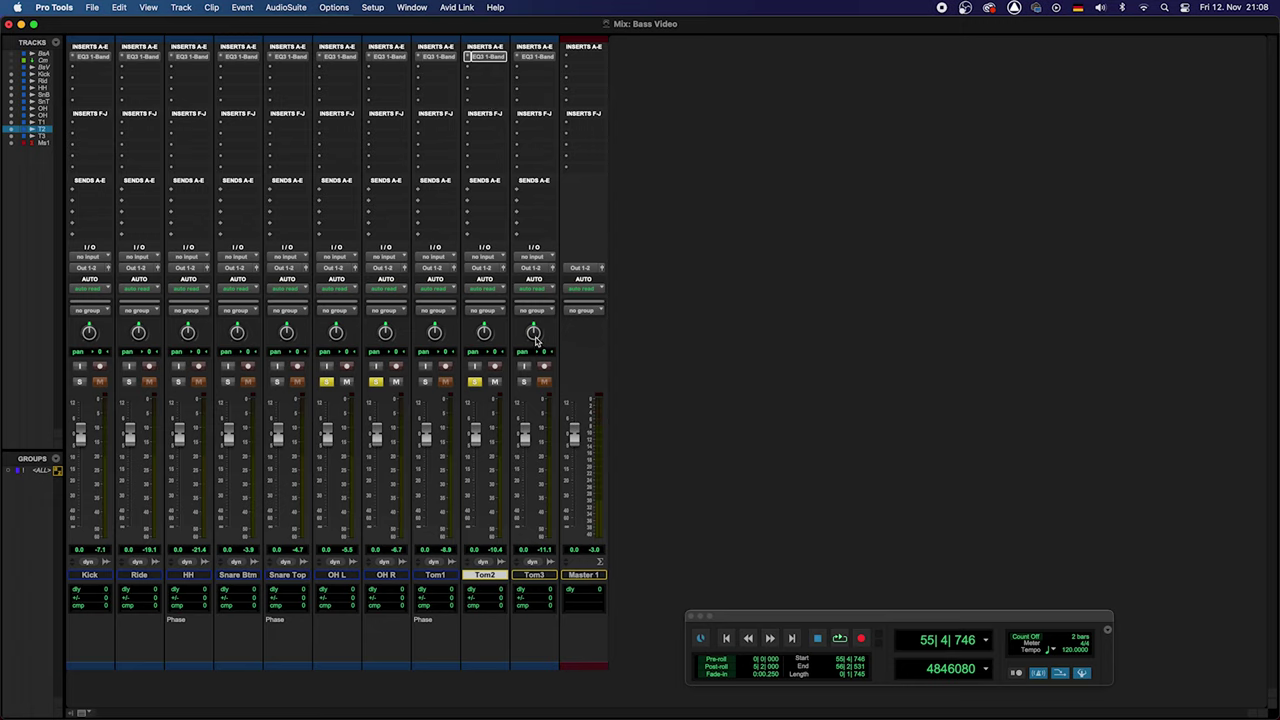
# Solo Tom3 with the overheads and unsolo Tom2.
pyautogui.click(527, 384)
pyautogui.click(475, 387)
pyautogui.click(475, 383)
# Select the Tom3 hit at bar 78 in the Edit window, and return to the Mix window.
pyautogui.press('super+equal')
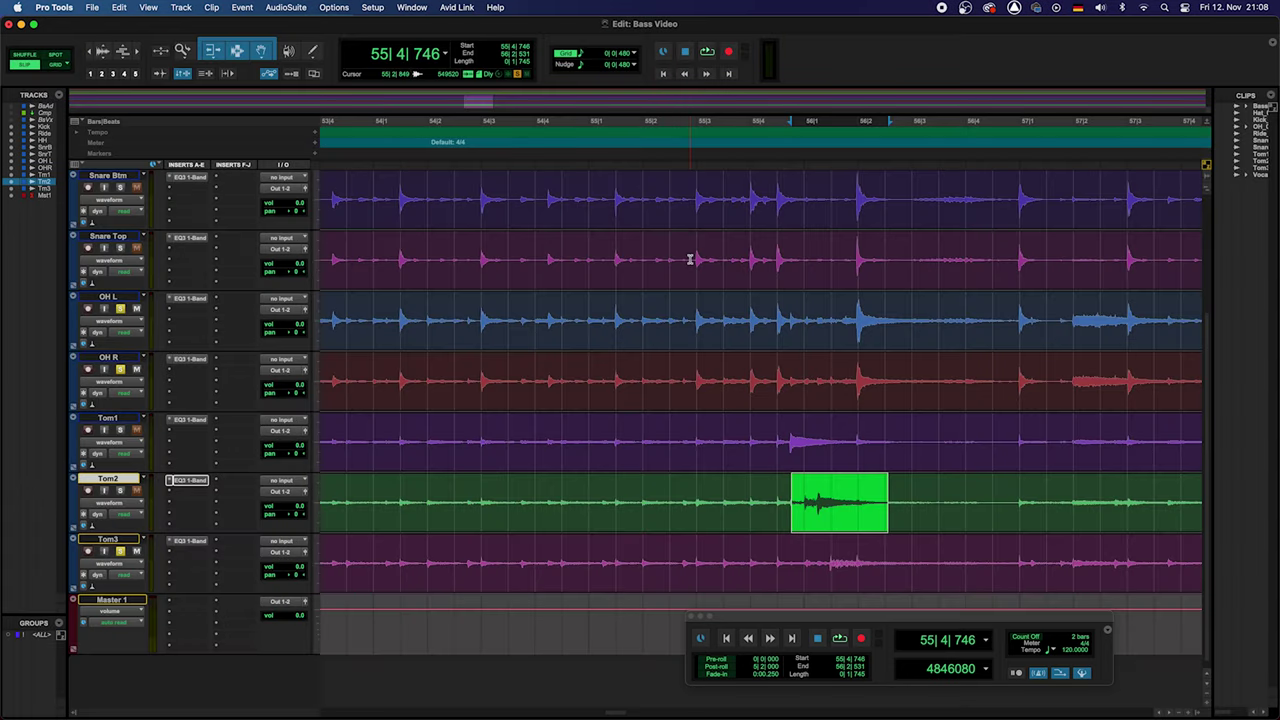
pyautogui.press('super+bracketleft')
pyautogui.press('super+bracketleft')
pyautogui.press('super+bracketleft')
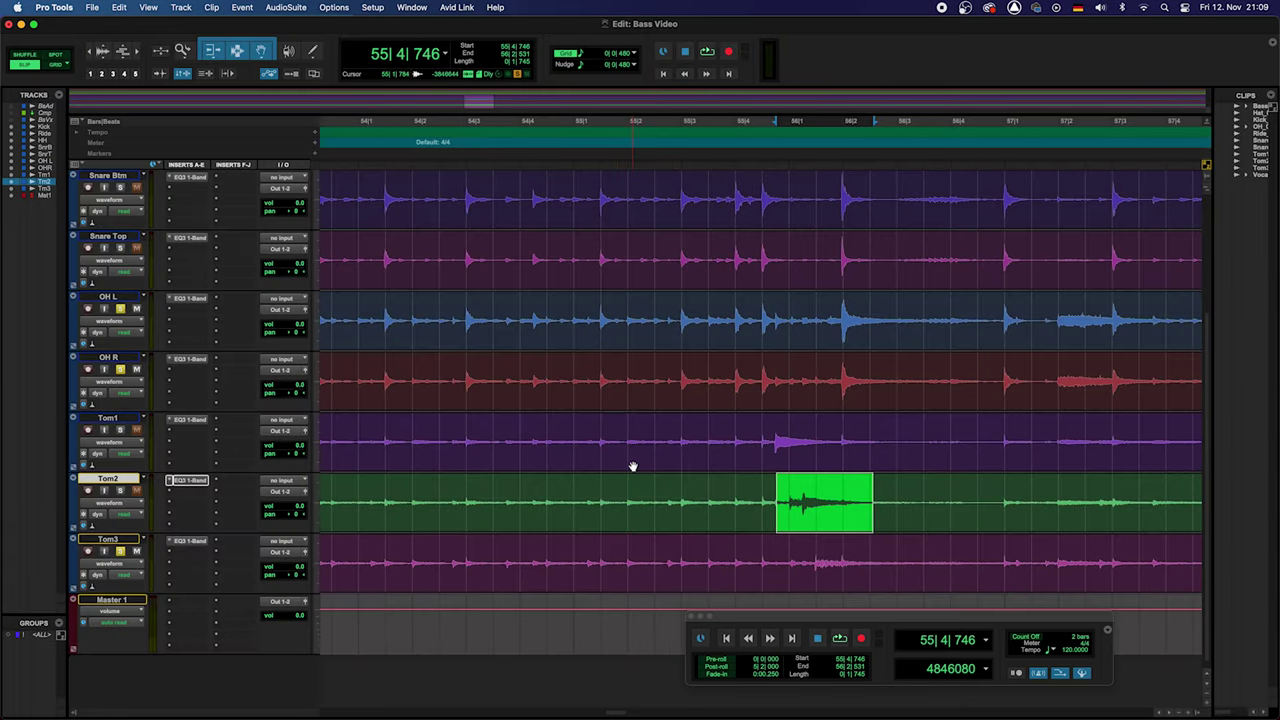
pyautogui.press('super+bracketleft')
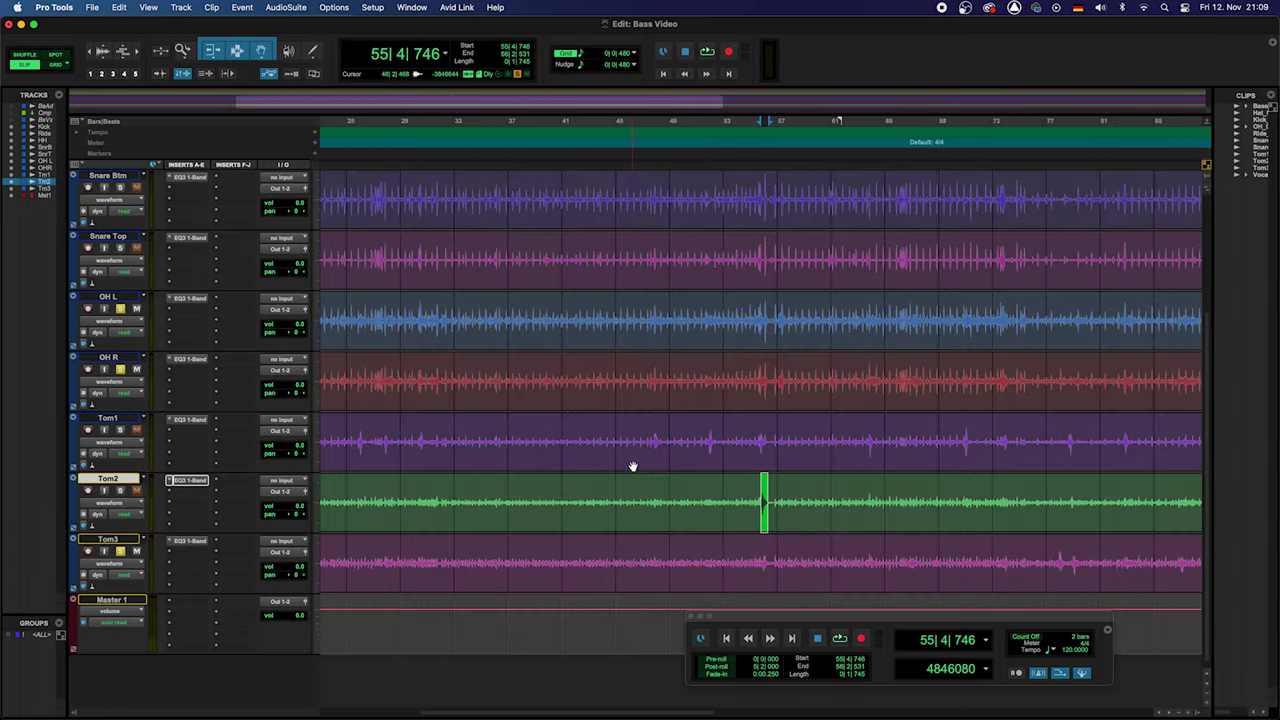
pyautogui.press('super+equal')
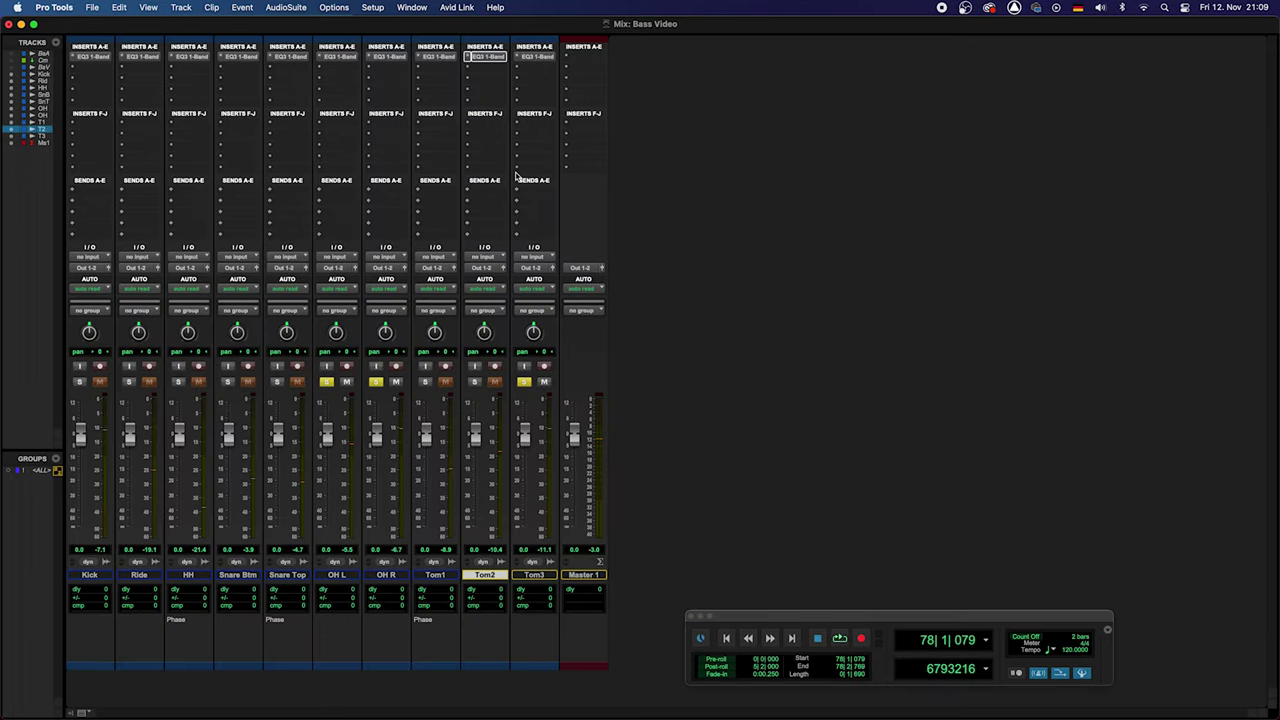
# Compare both phase positions in the Tom3 track's EQ during playback, leave the phase not inverted, and stop playback.
pyautogui.click(538, 57)
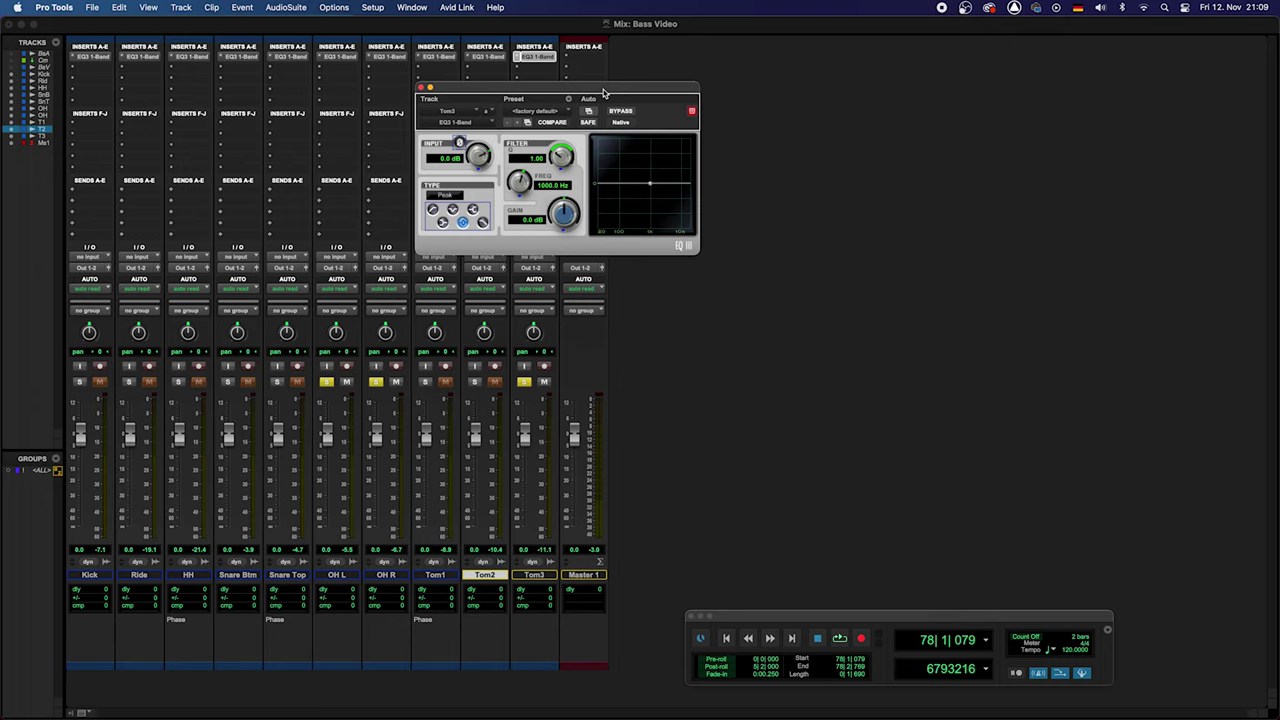
pyautogui.press('space')
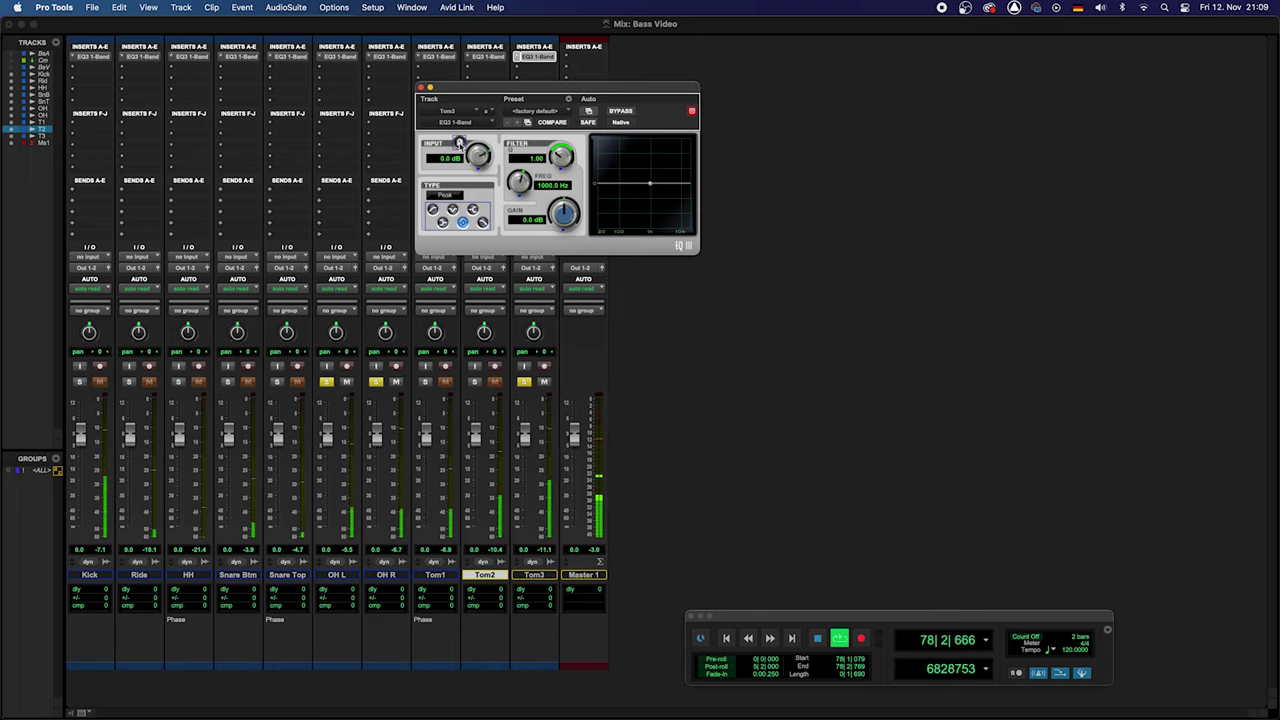
pyautogui.click(459, 143)
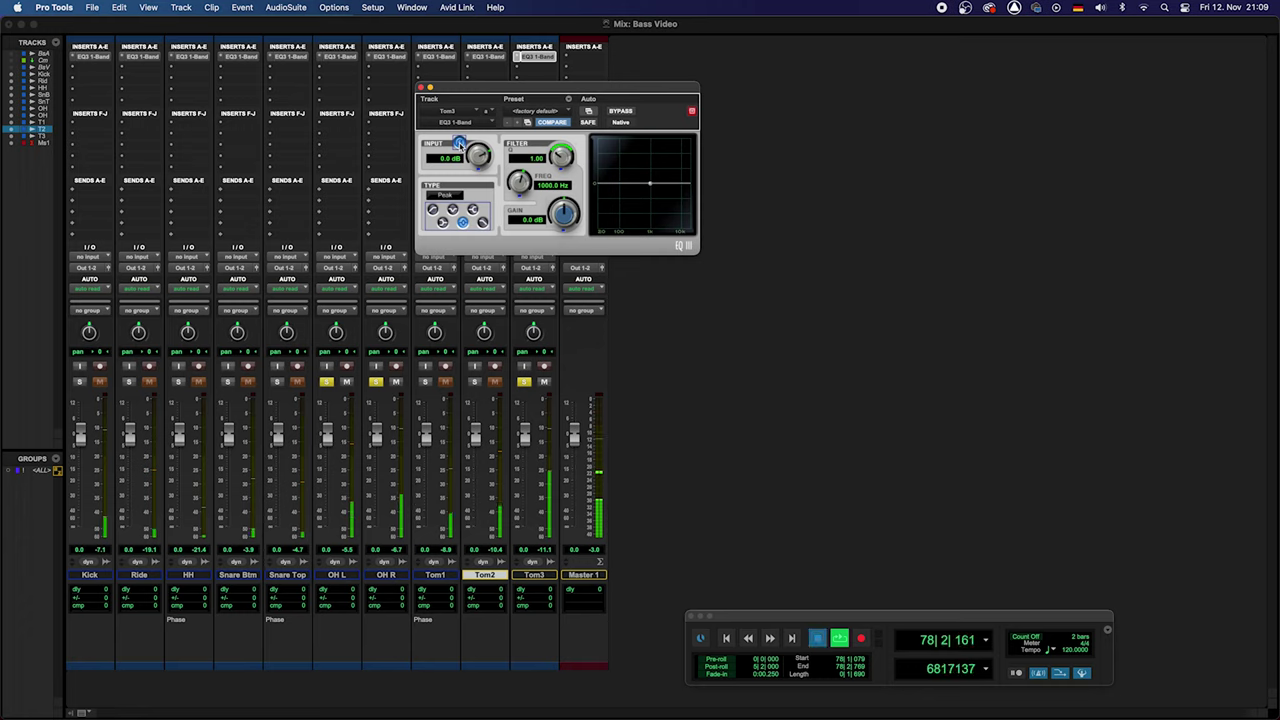
pyautogui.press('space')
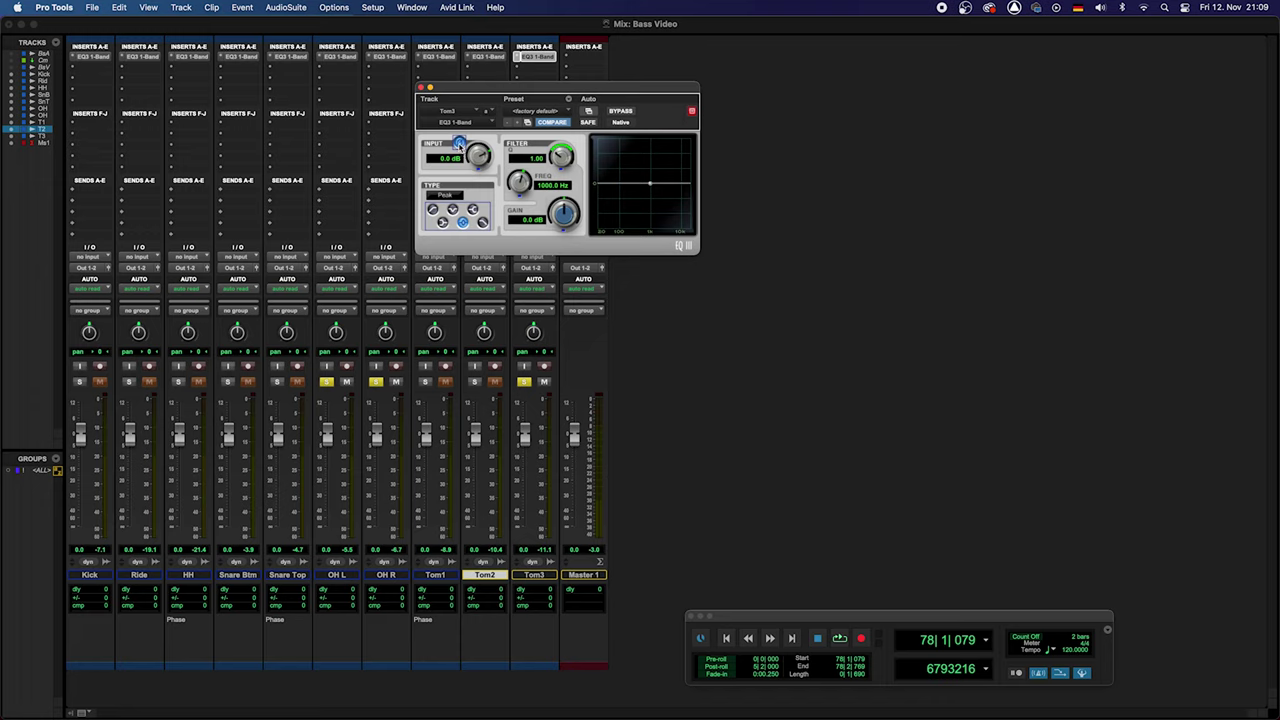
pyautogui.click(459, 143)
pyautogui.press('space')
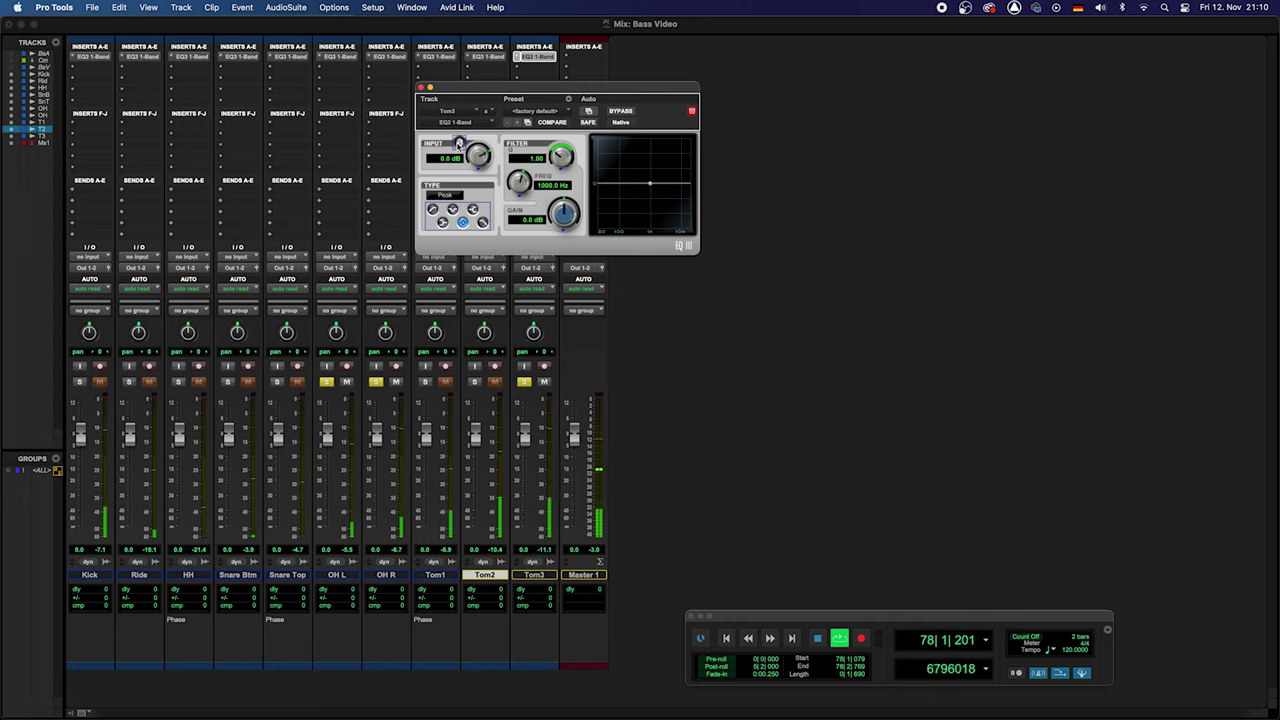
pyautogui.click(459, 143)
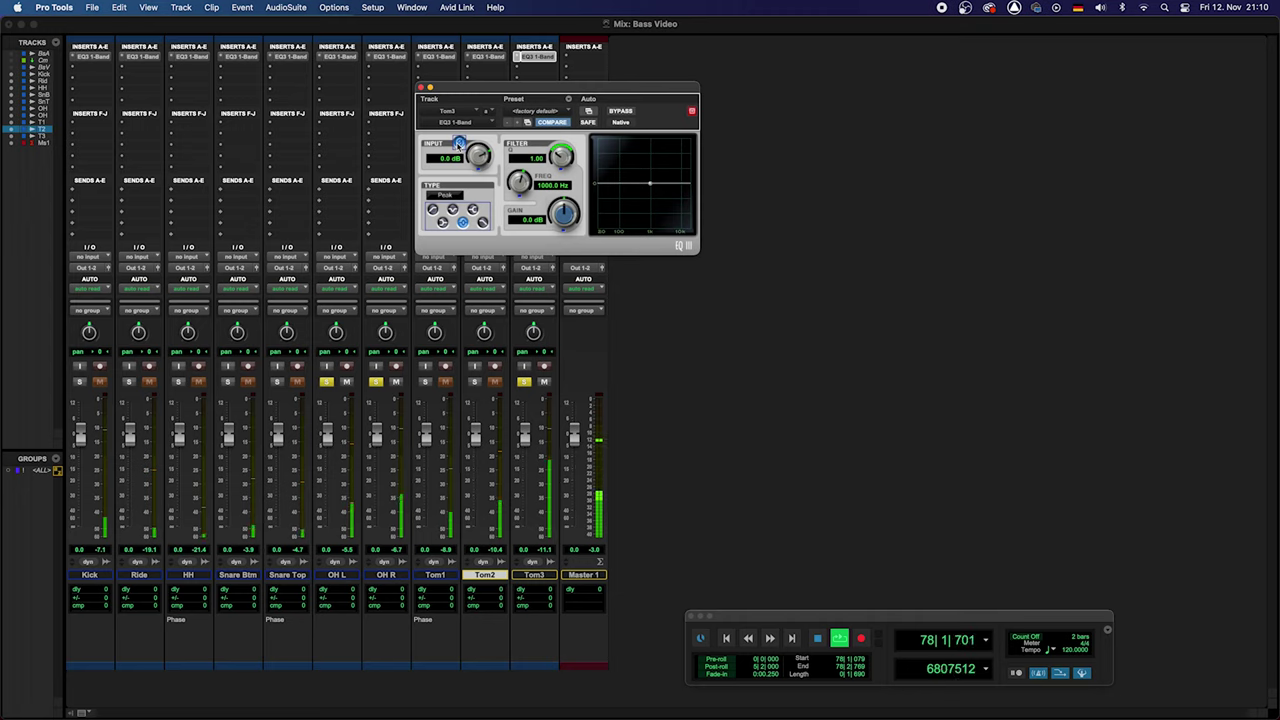
pyautogui.click(459, 143)
pyautogui.press('space')
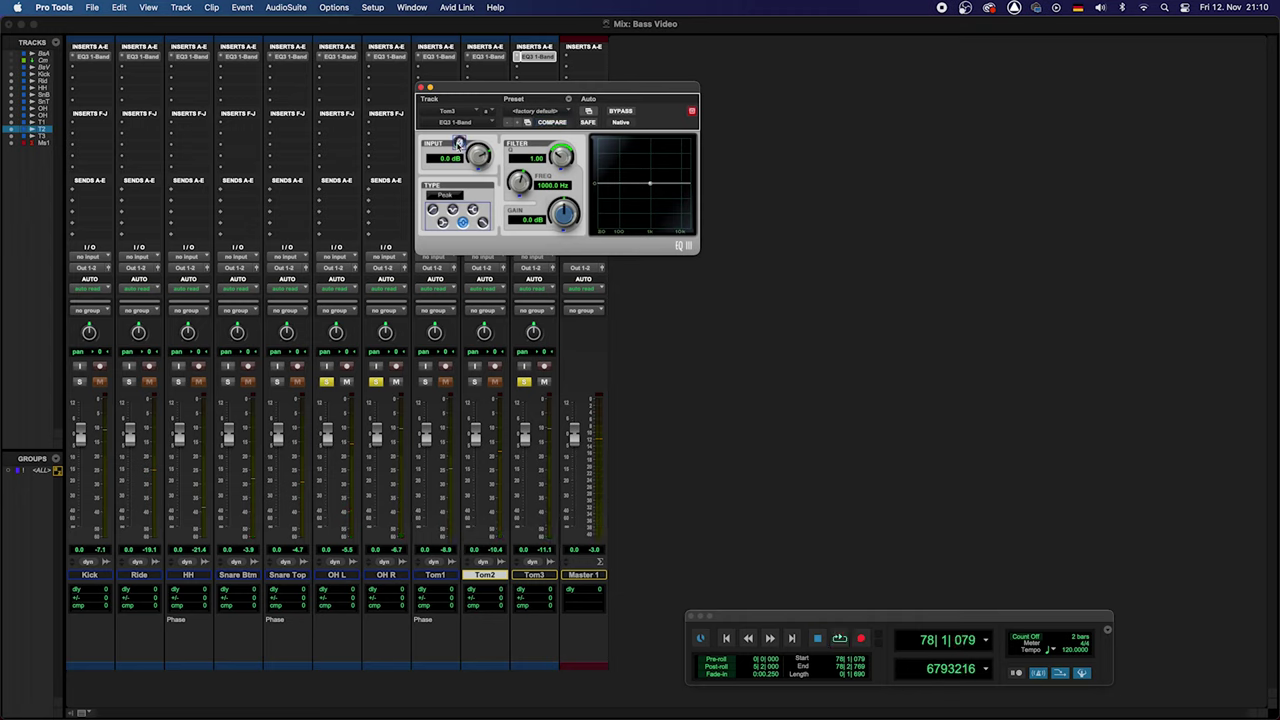
# Close the Tom3 track's EQ and clear the solo on Tom3 and both overhead tracks.
pyautogui.click(421, 88)
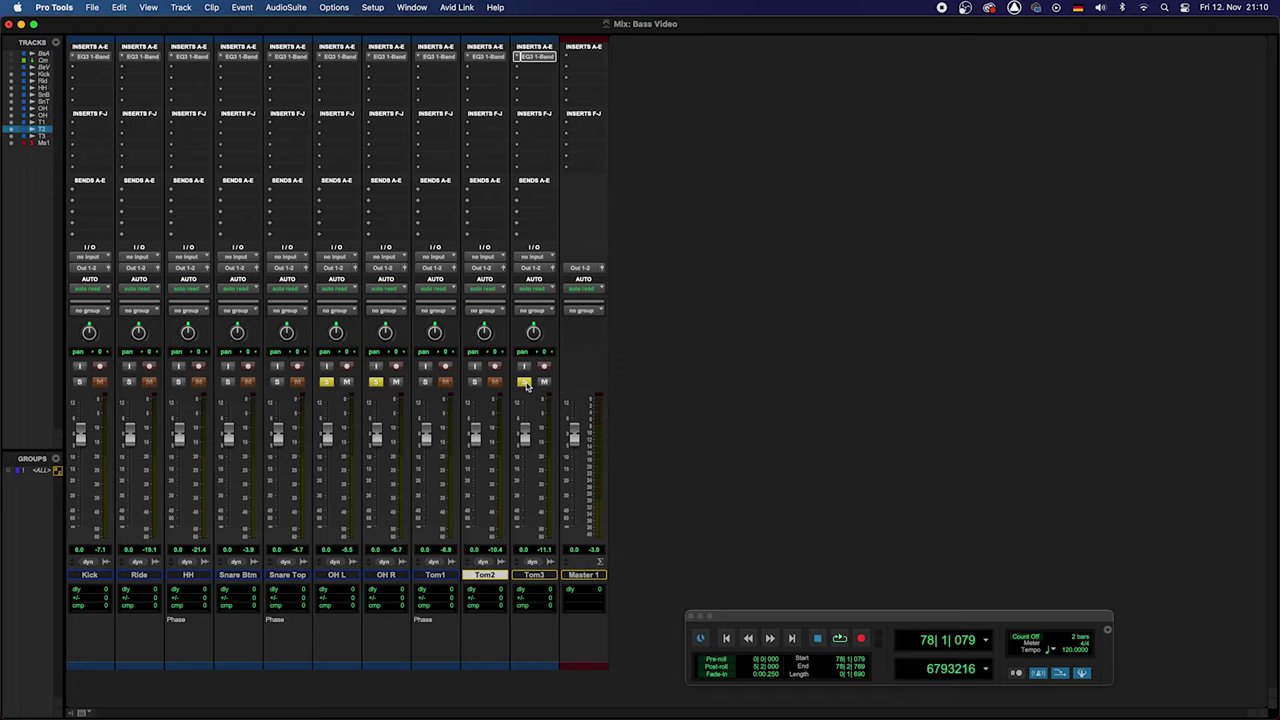
pyautogui.click(523, 382)
pyautogui.keyDown('alt'); pyautogui.click(377, 382); pyautogui.keyUp('alt')
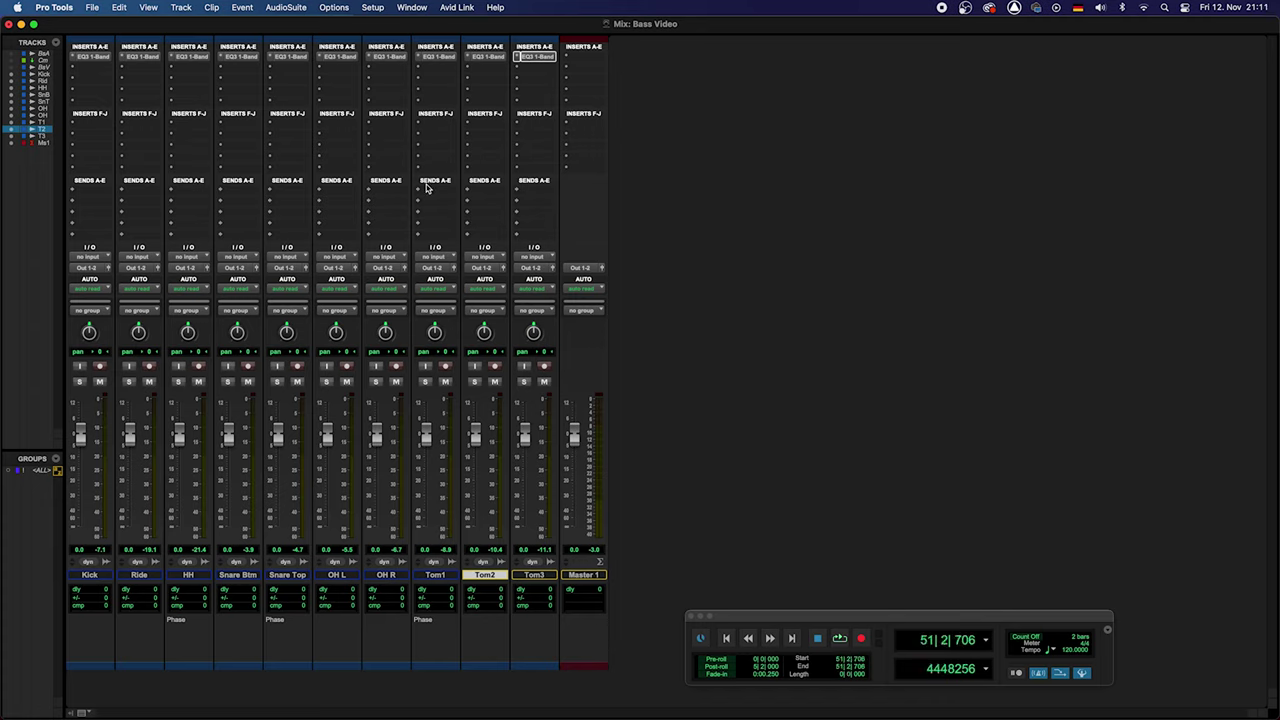
# Play the full drum kit from bar 51 and compare the sound with all EQ plug-ins bypassed and active.
pyautogui.press('space')
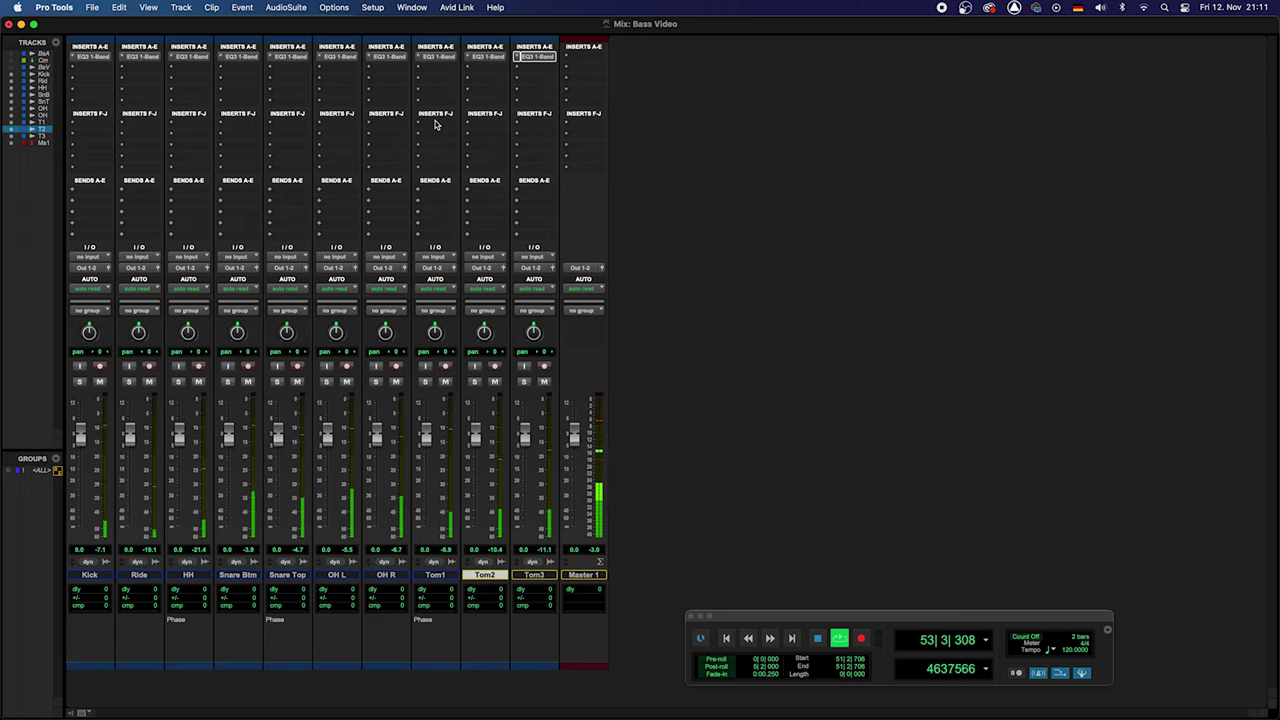
pyautogui.press('space')
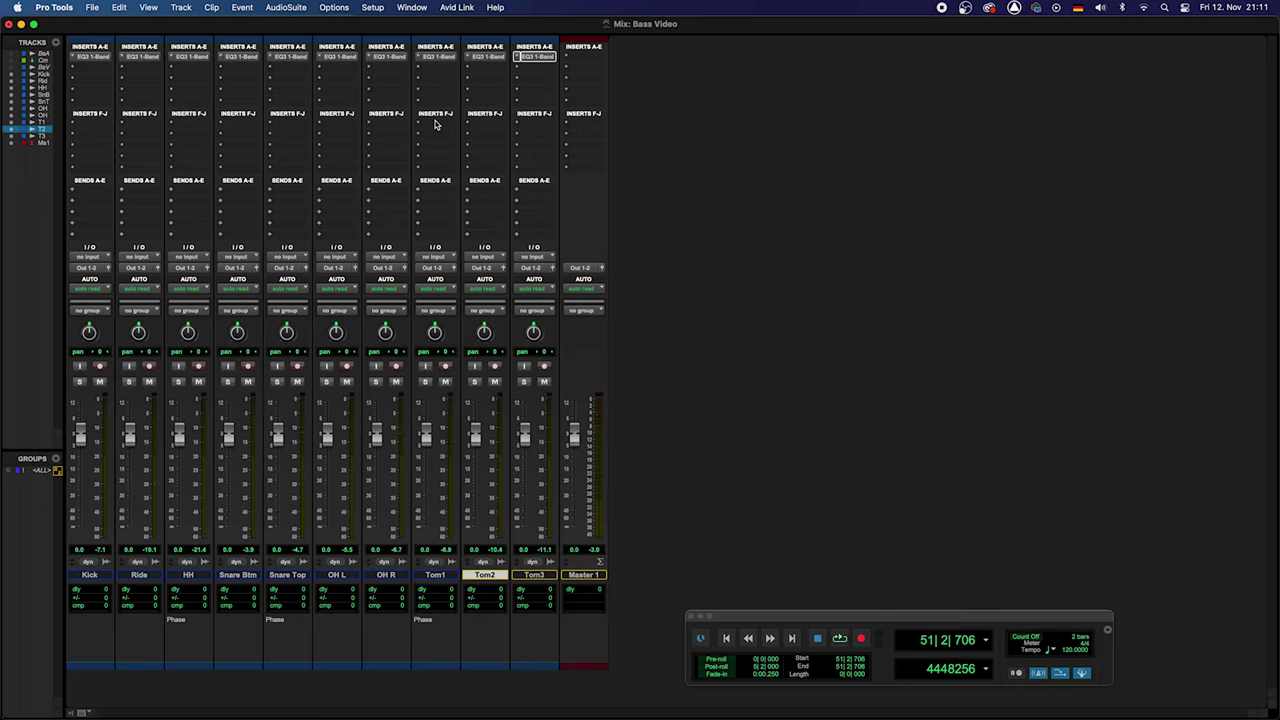
pyautogui.press('space')
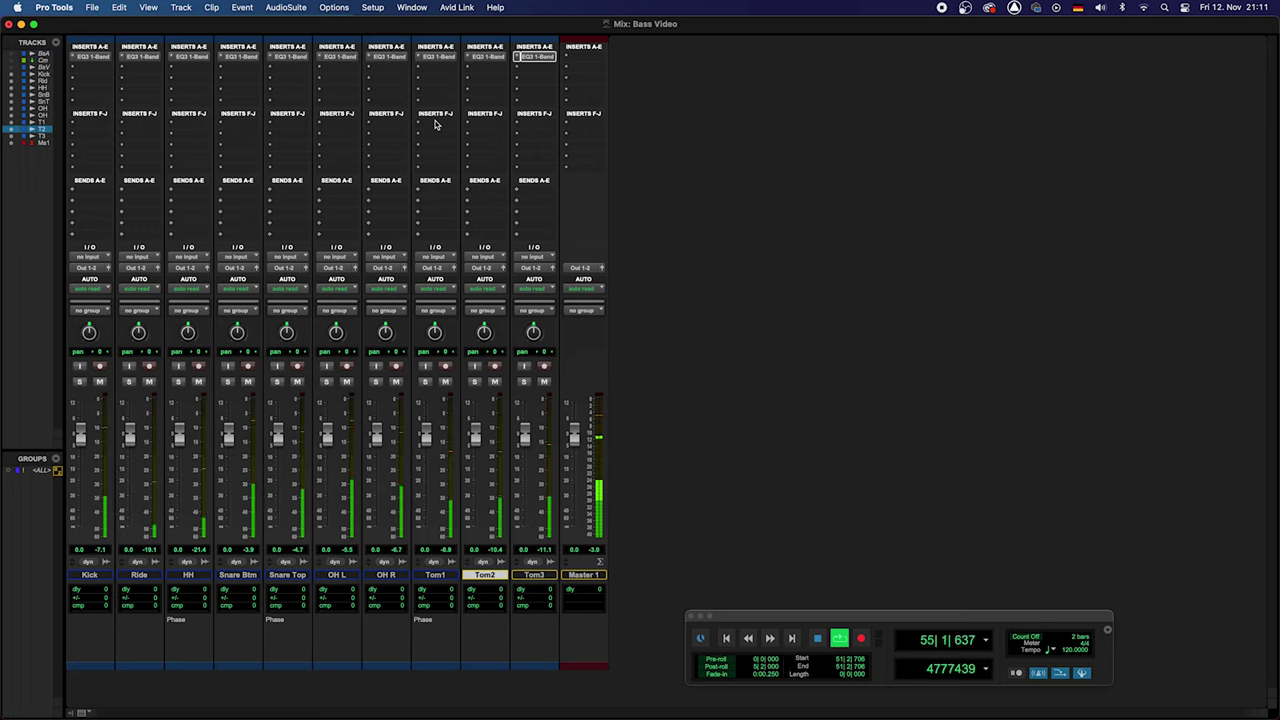
pyautogui.keyDown('alt'); pyautogui.keyDown('super'); pyautogui.click(435, 61); pyautogui.keyUp('super'); pyautogui.keyUp('alt')
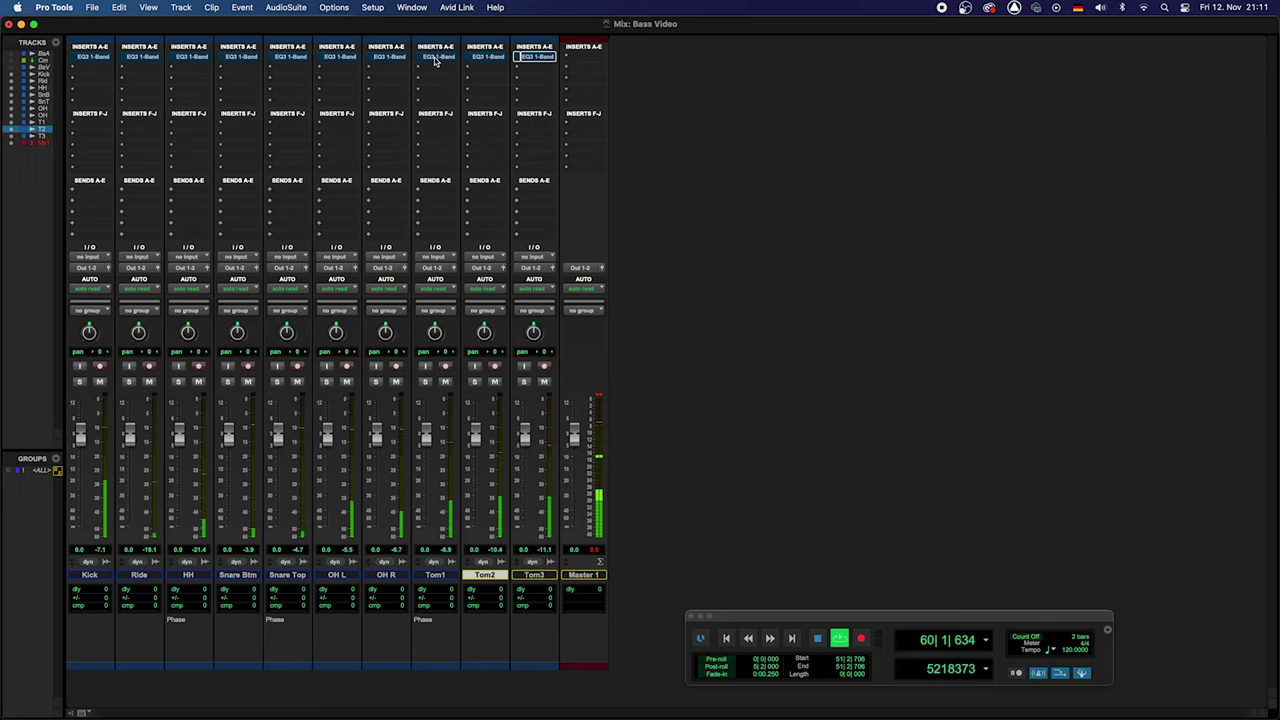
pyautogui.press('space')
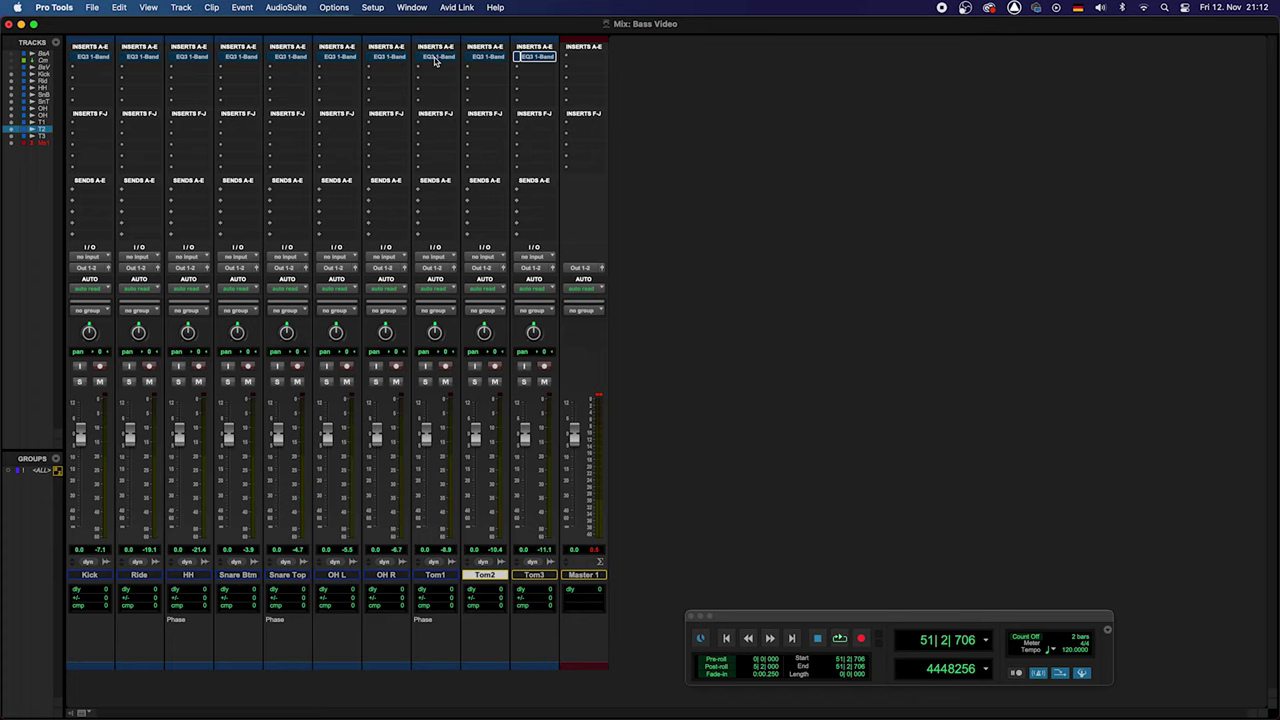
pyautogui.press('space')
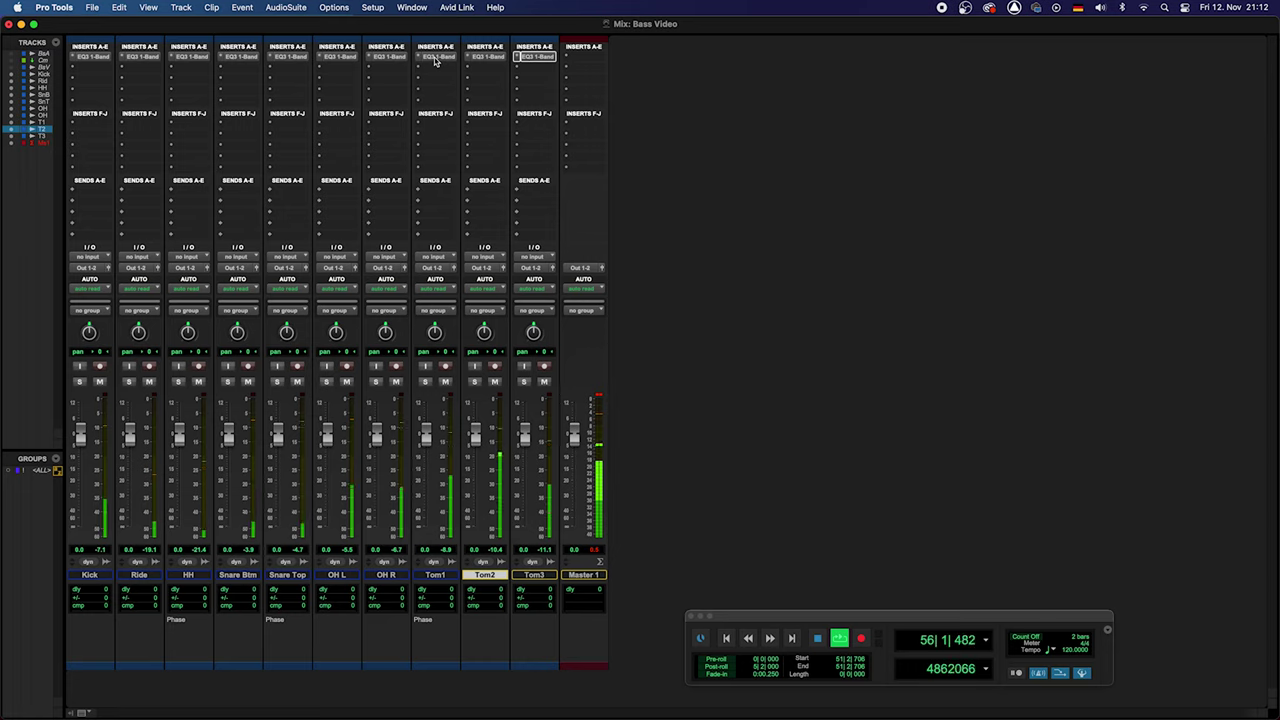
pyautogui.press('space')
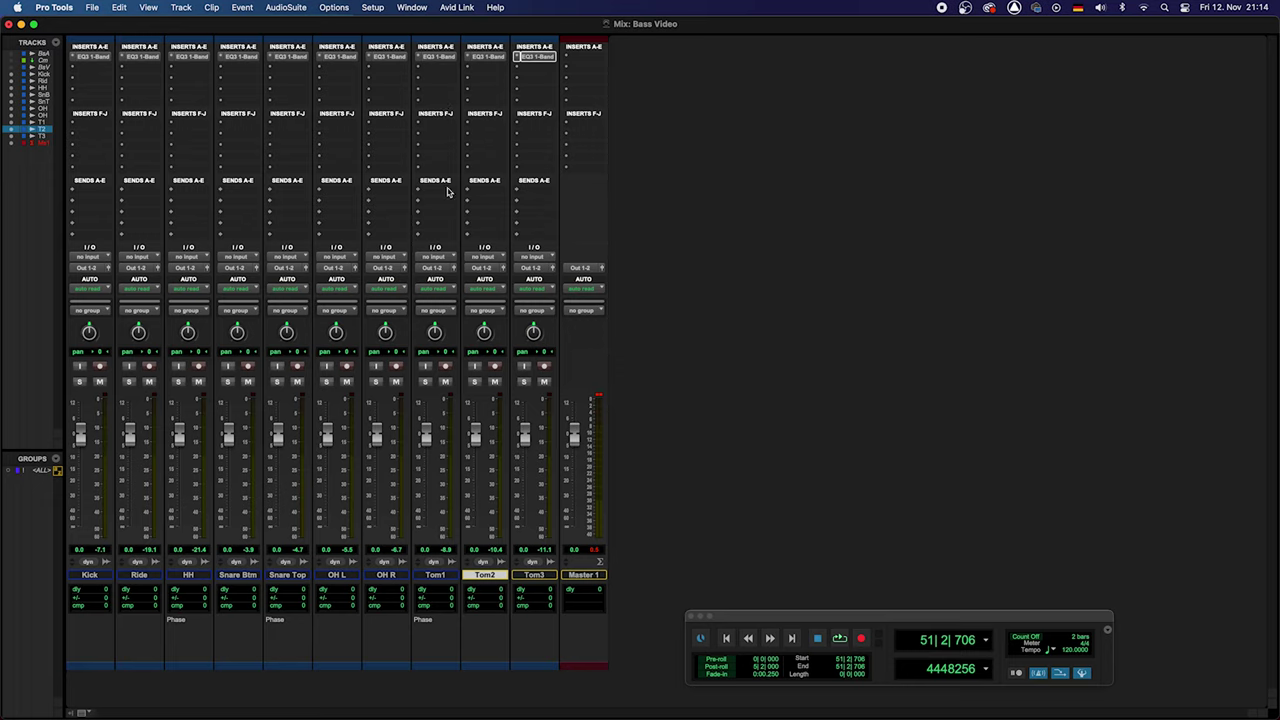
# Commit the Tom1 track up to its phase-inverting EQ insert, making the source track inactive.
pyautogui.click(437, 57)
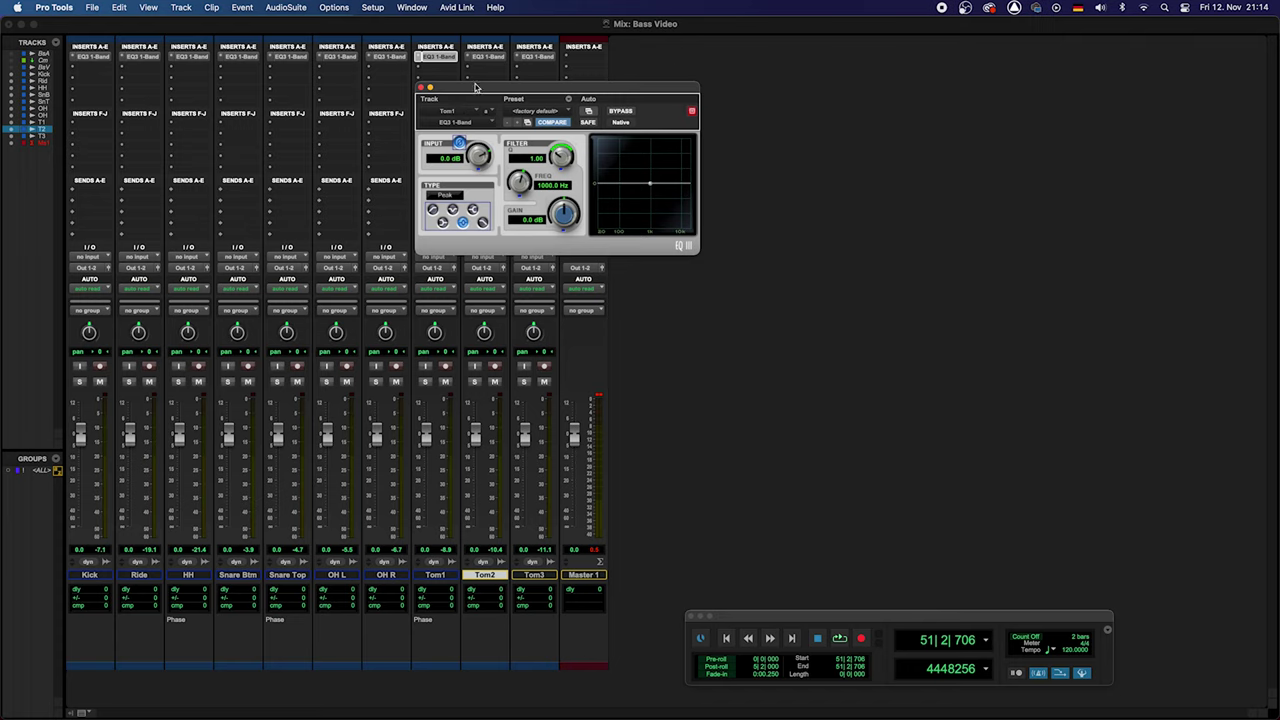
pyautogui.moveTo(475, 88); pyautogui.dragTo(662, 97)
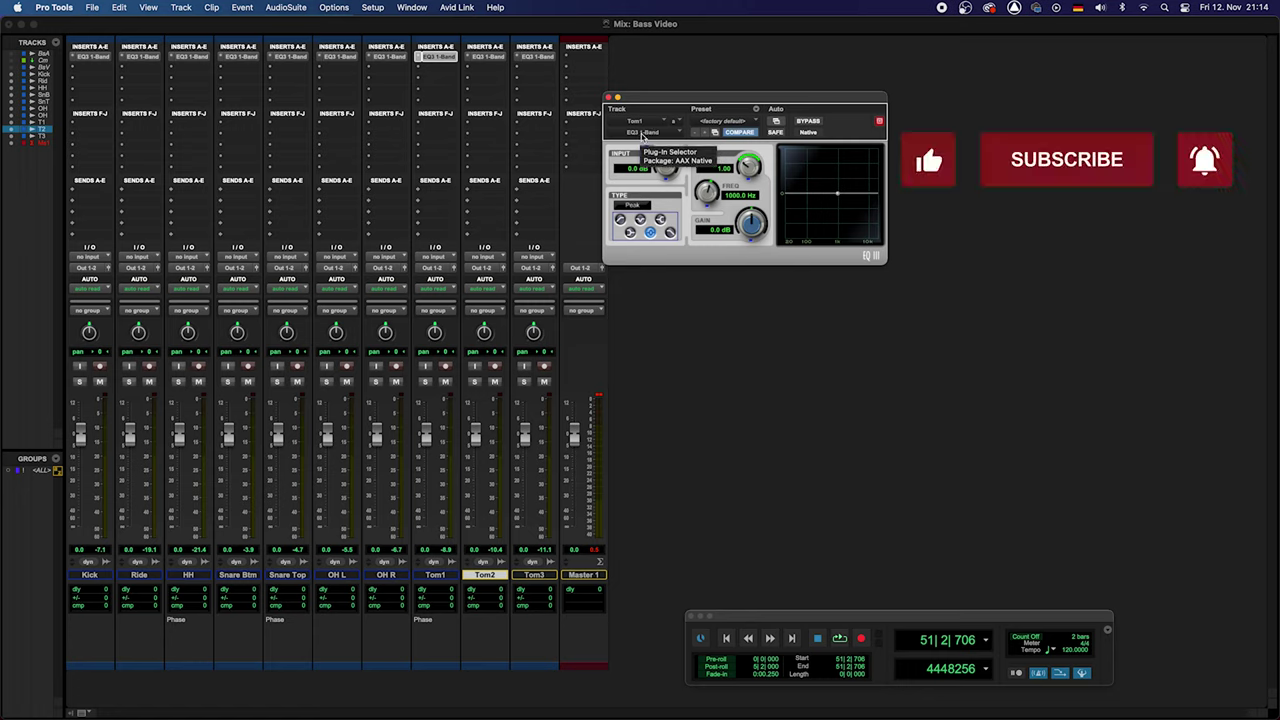
pyautogui.rightClick(641, 134)
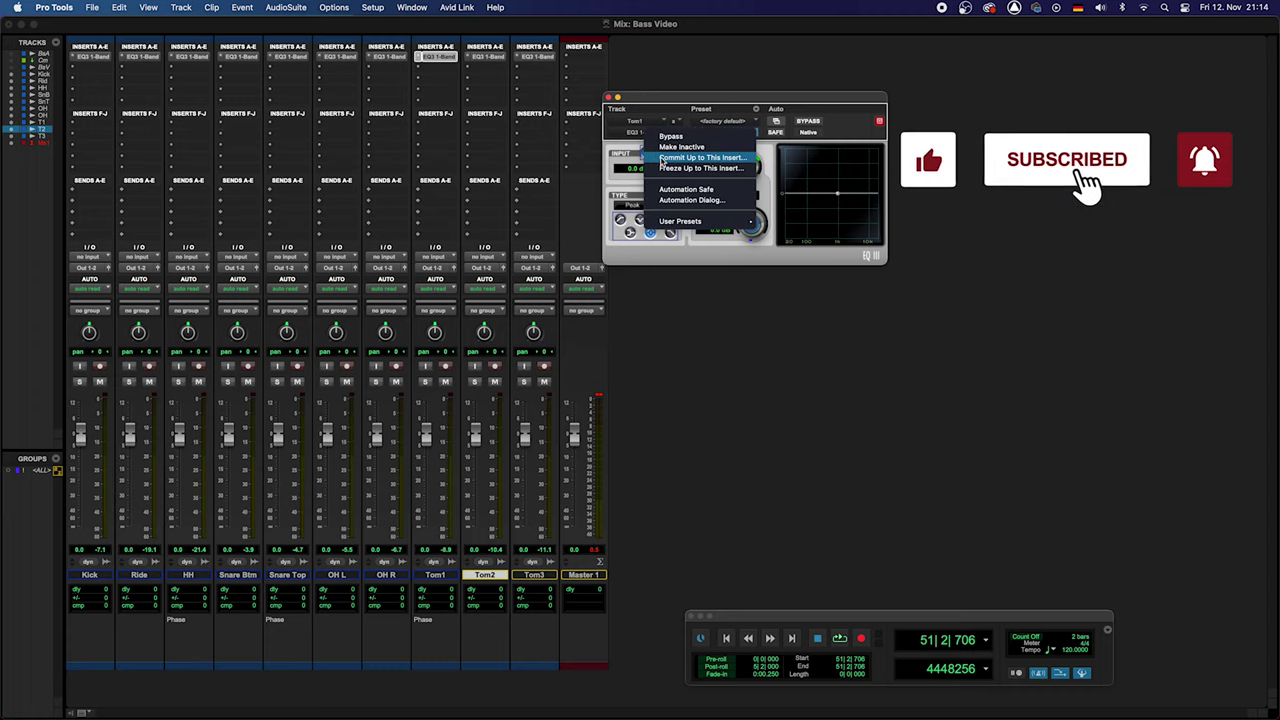
pyautogui.press('Escape')
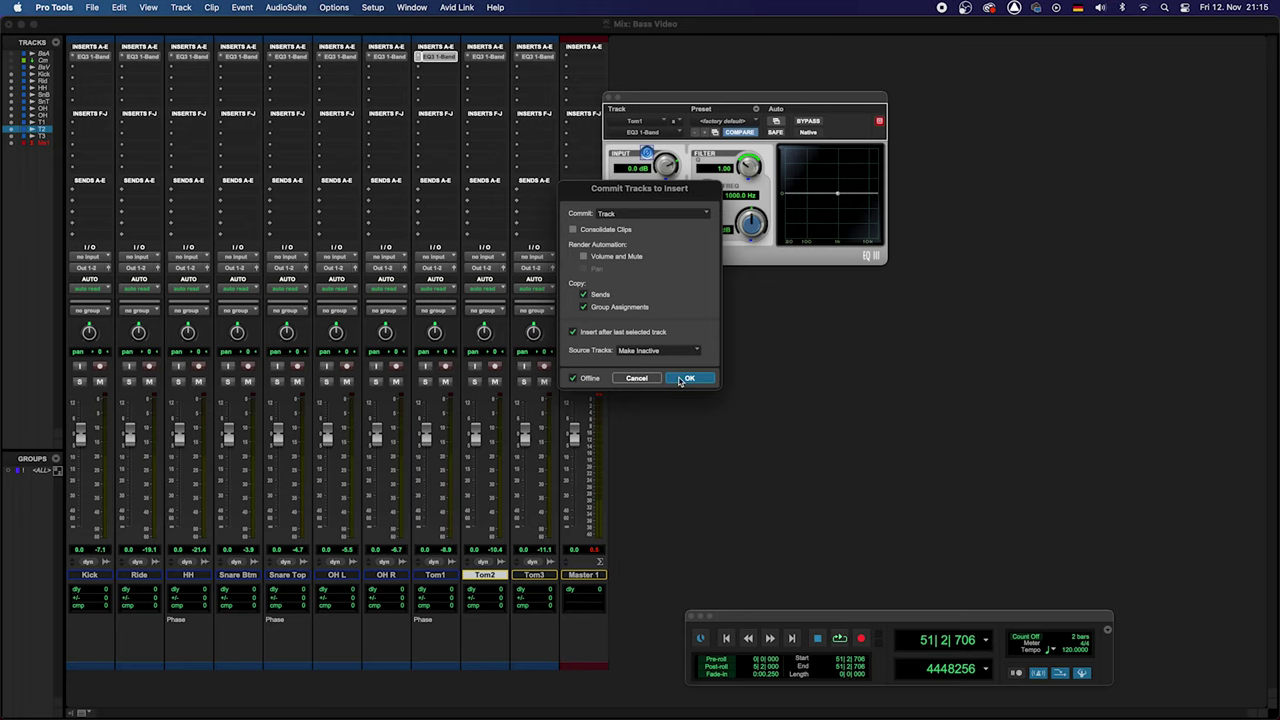
pyautogui.click(688, 378)
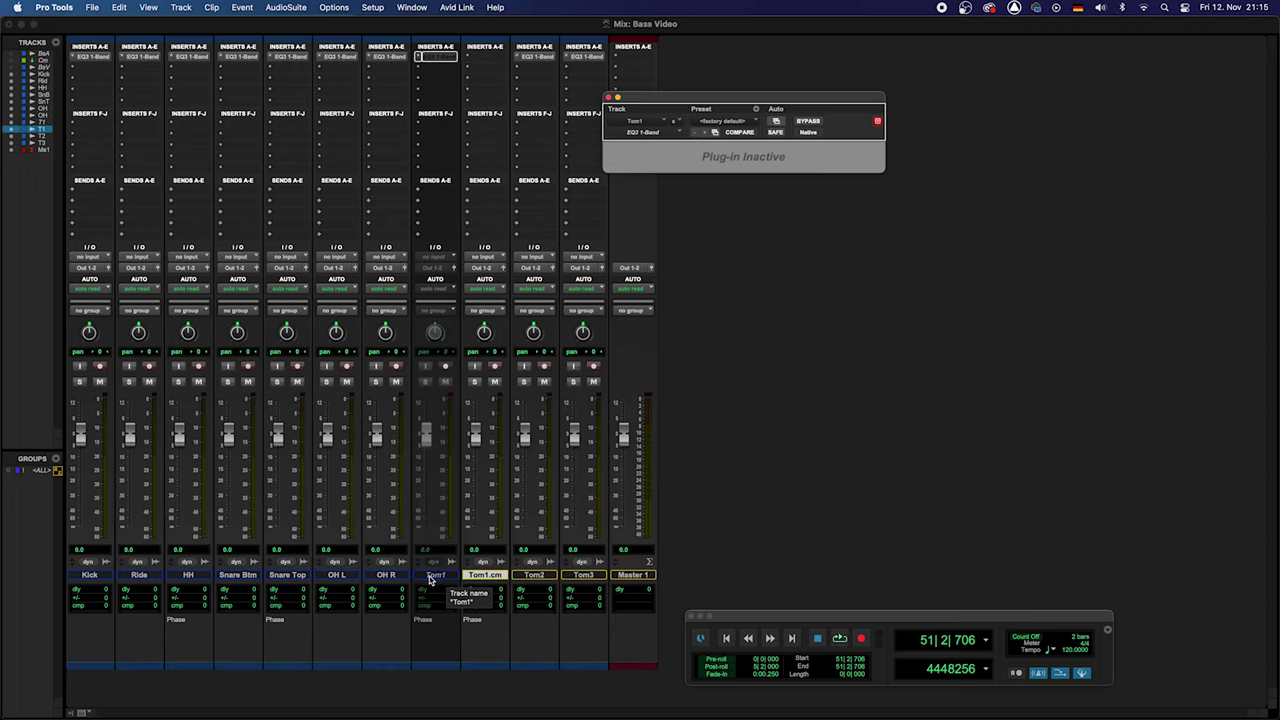
# Commit the Snare Top track up to its phase-inverting EQ insert.
pyautogui.click(288, 577)
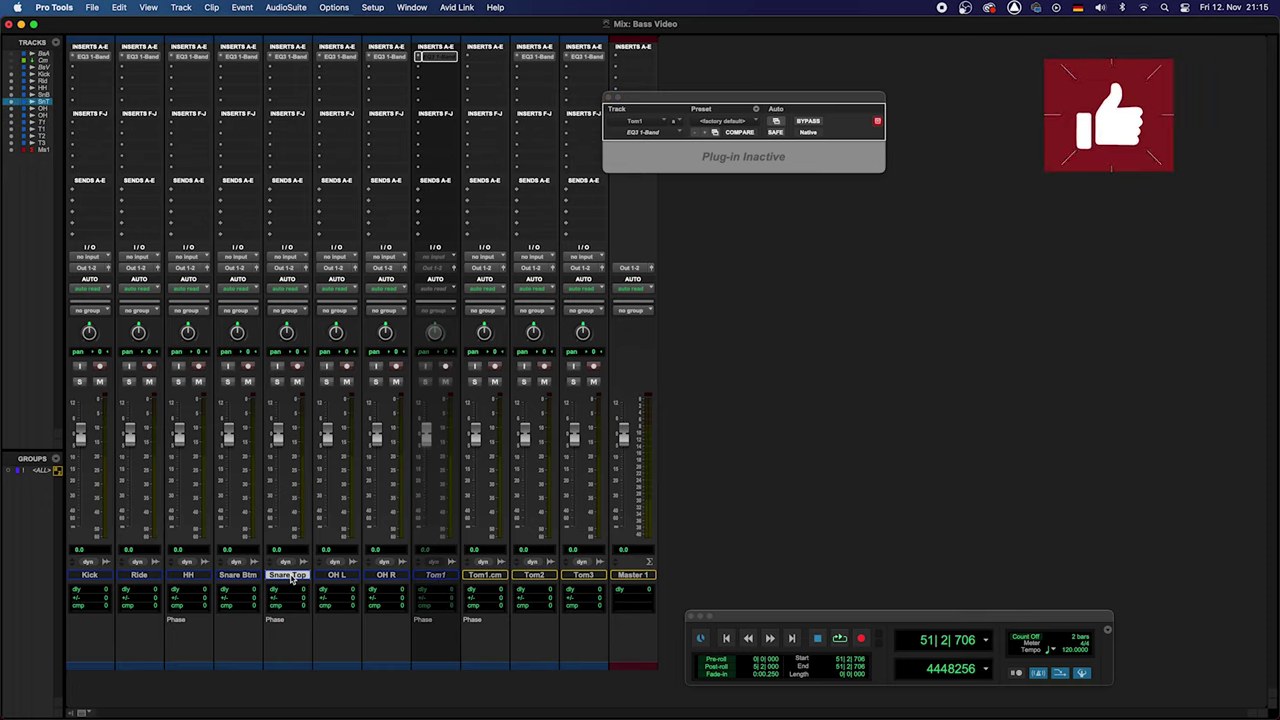
pyautogui.click(288, 56)
pyautogui.click(655, 134)
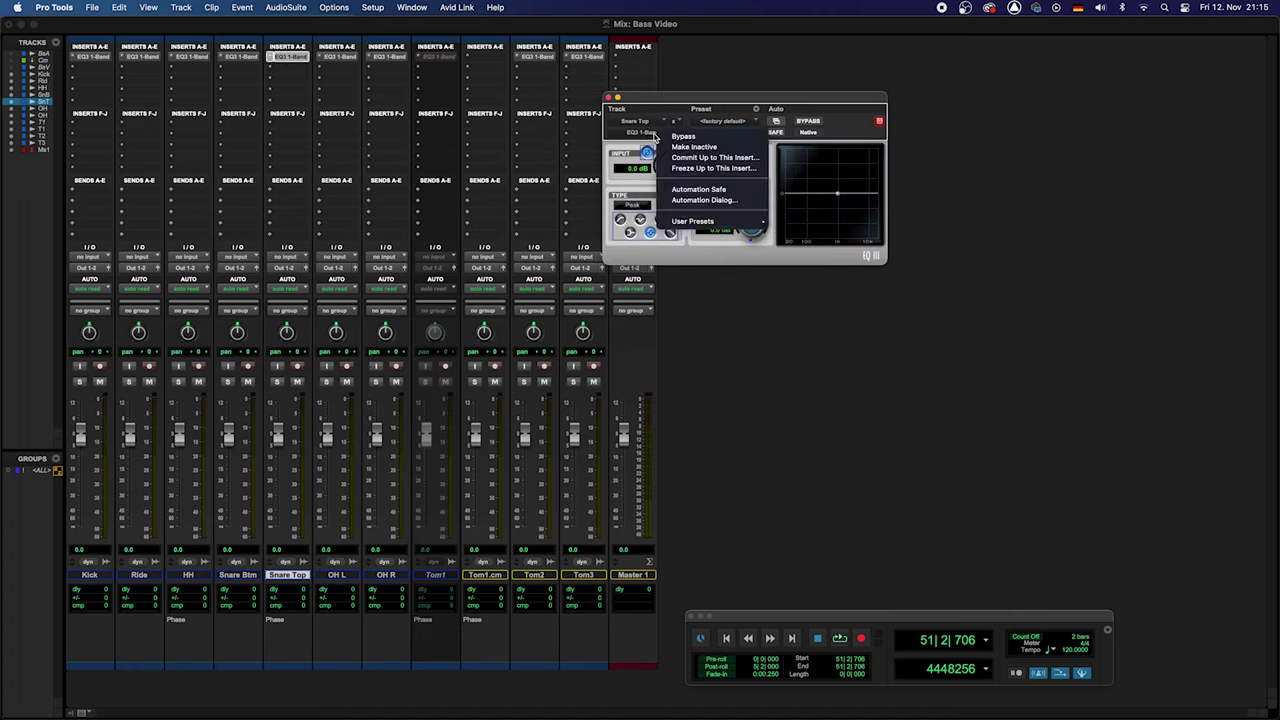
pyautogui.click(681, 159)
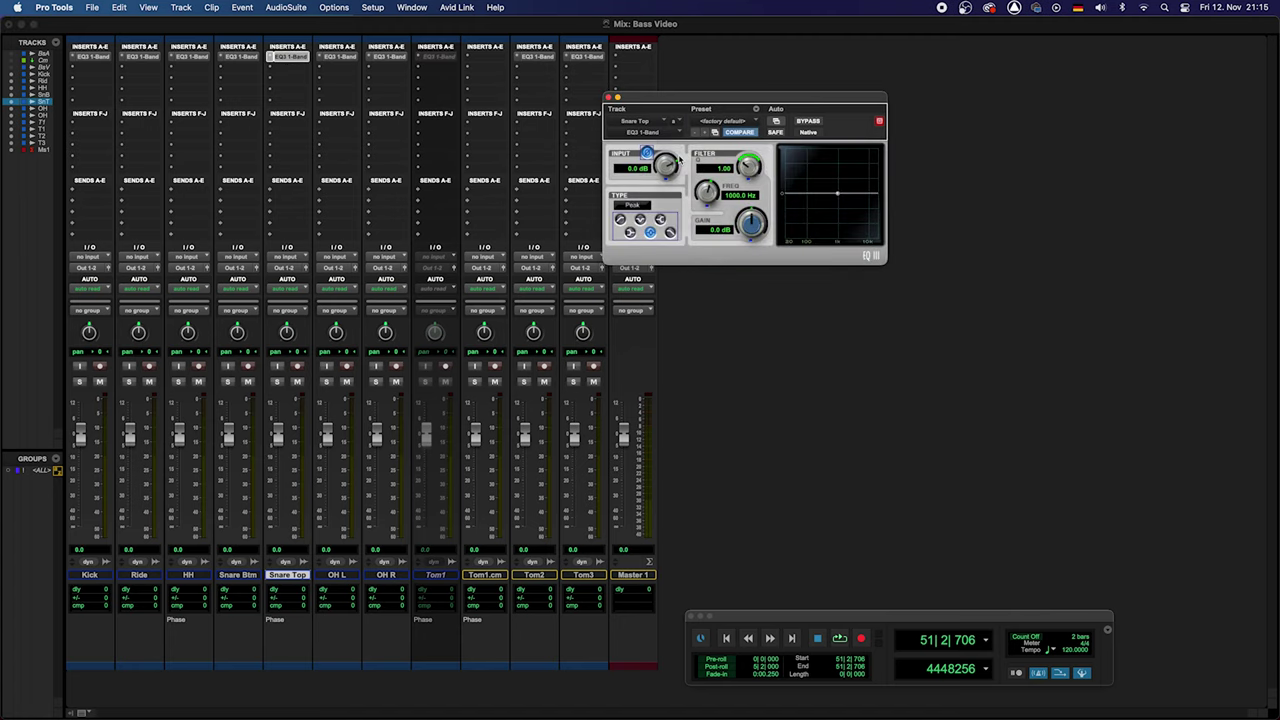
pyautogui.click(689, 378)
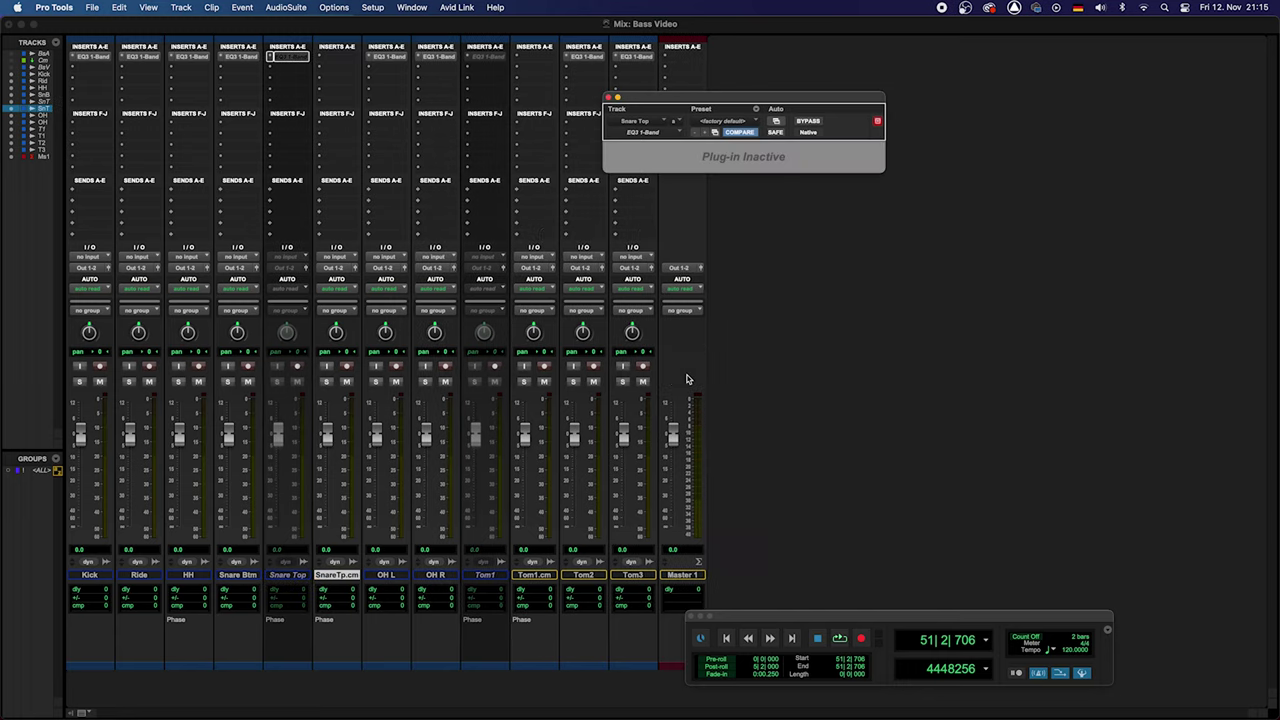
# Commit the HH track up to its EQ insert with the source track made inactive and offline rendering on.
pyautogui.click(187, 56)
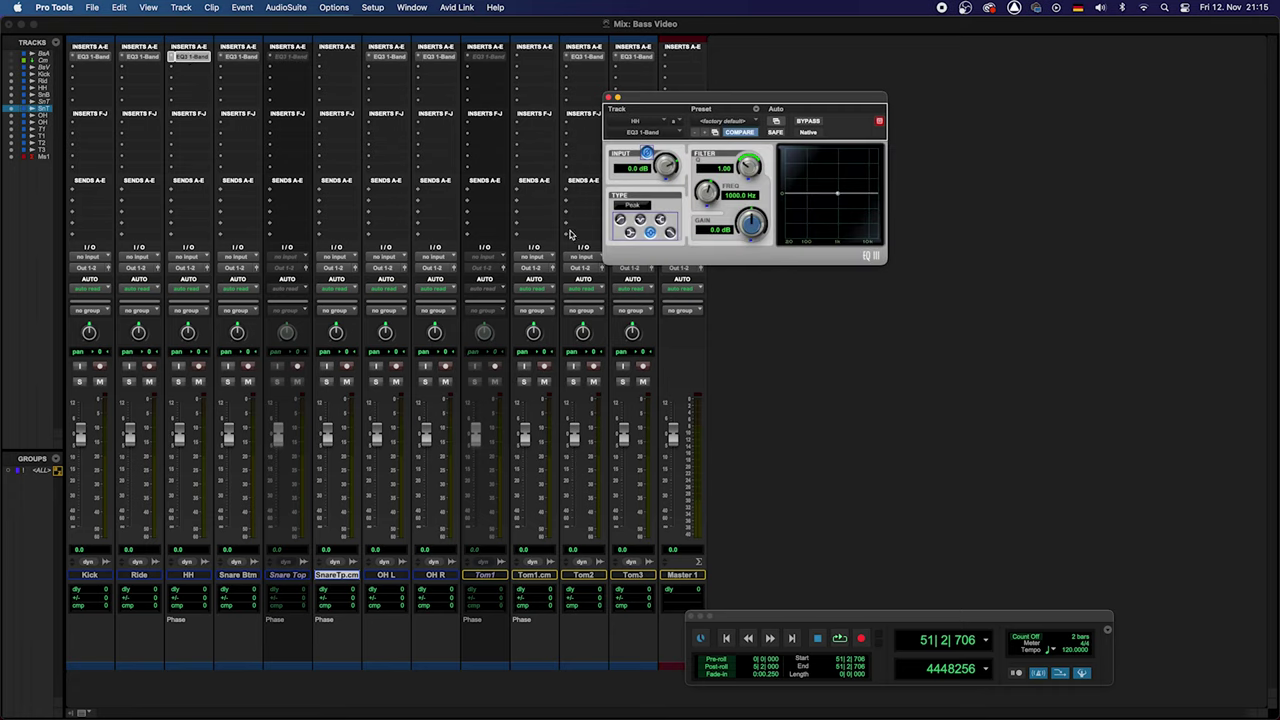
pyautogui.rightClick(643, 133)
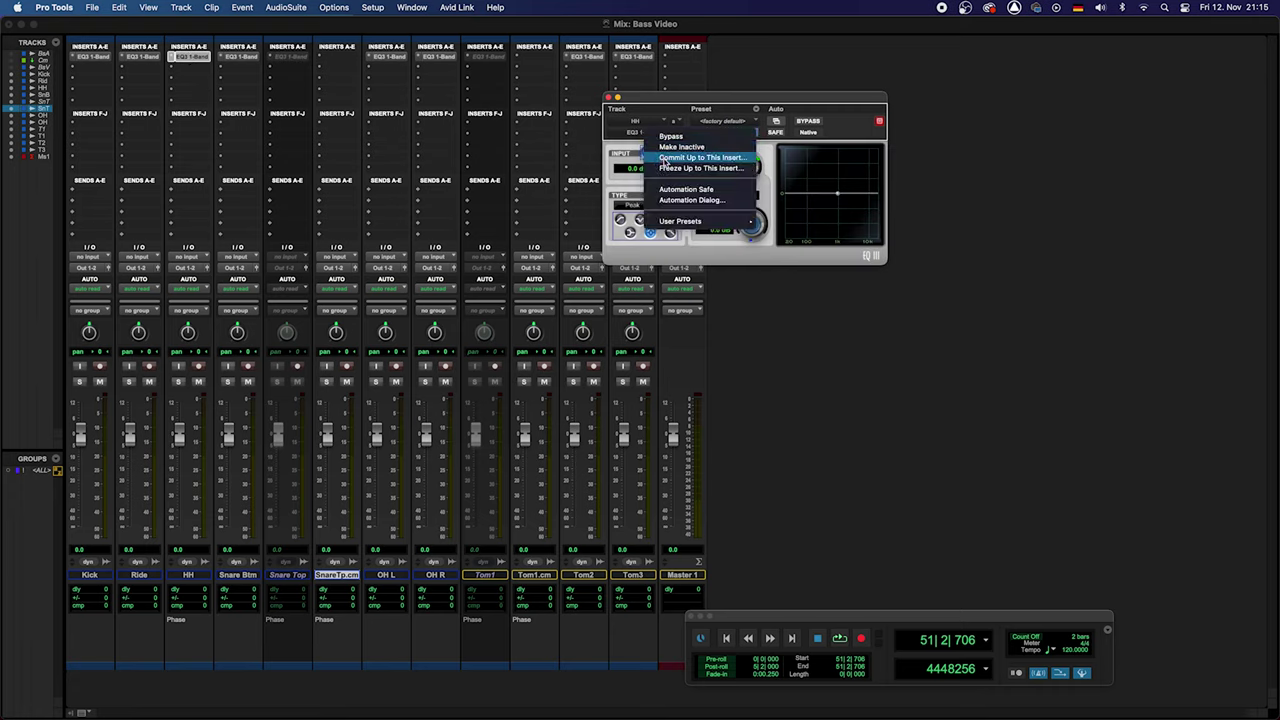
pyautogui.click(664, 158)
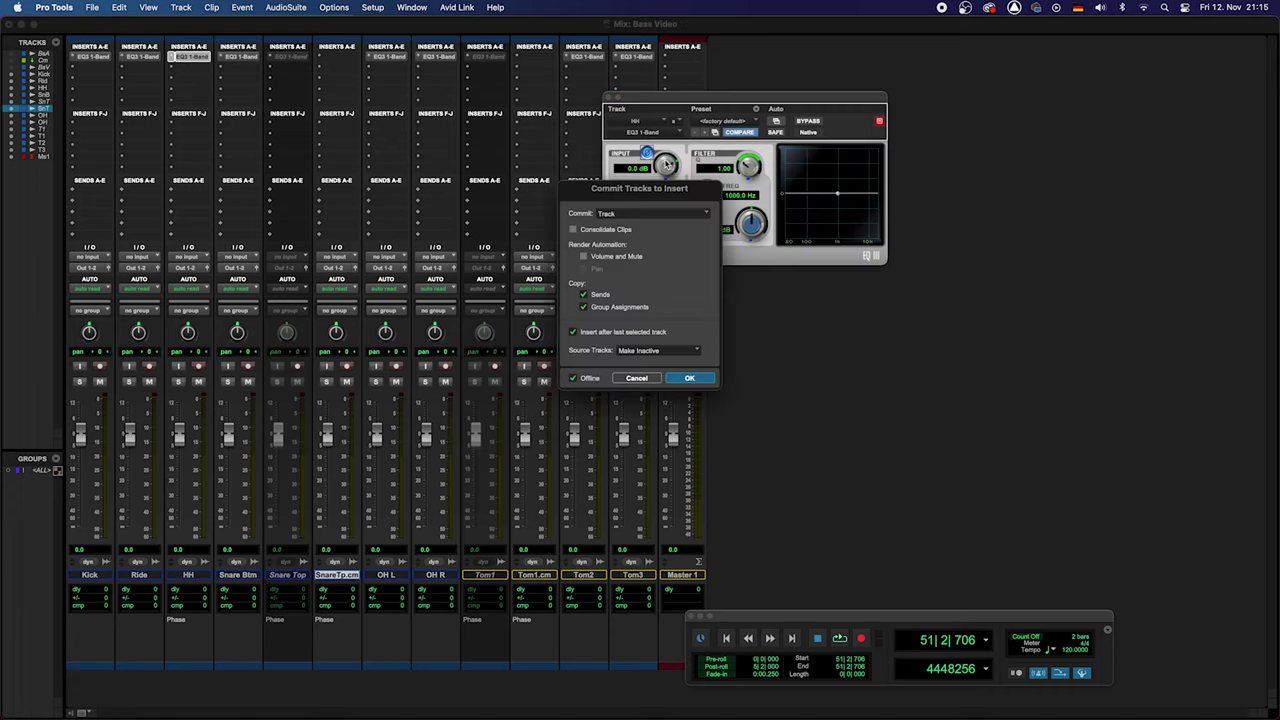
pyautogui.click(690, 378)
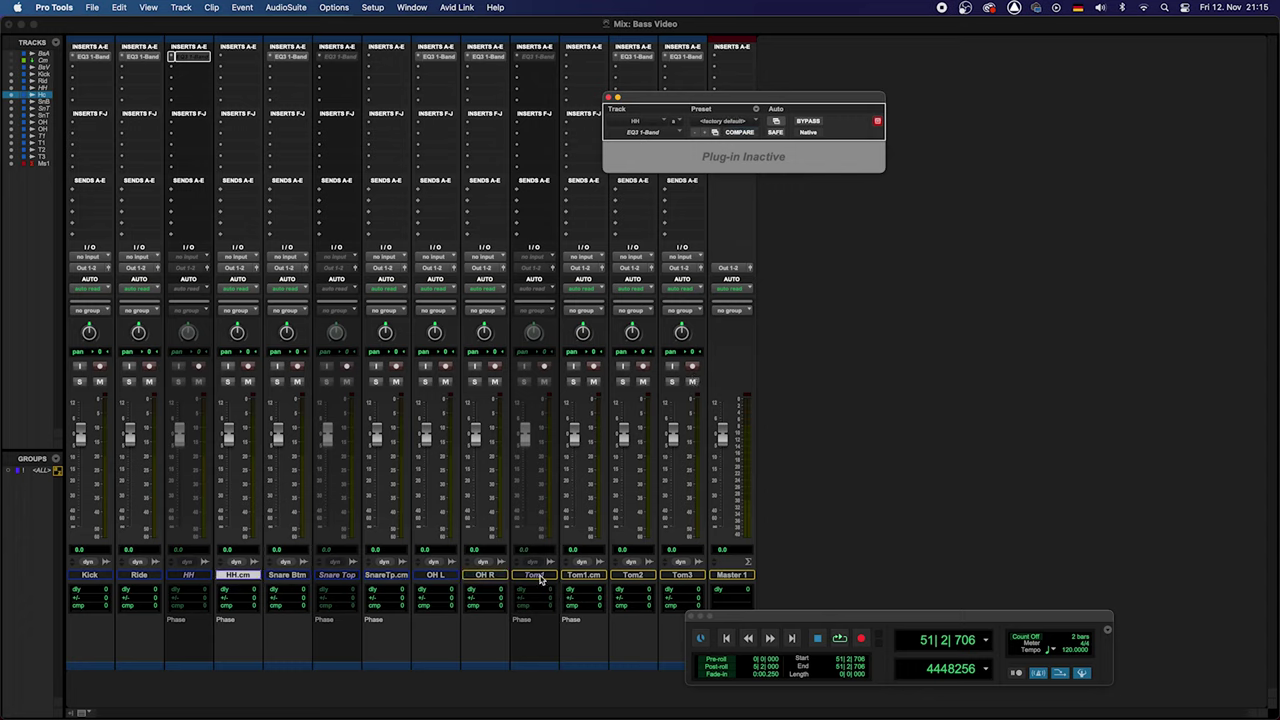
# Close the inactive plug-in window and hide the inactive source tracks Tom1, Snare Top and HH.
pyautogui.click(538, 576)
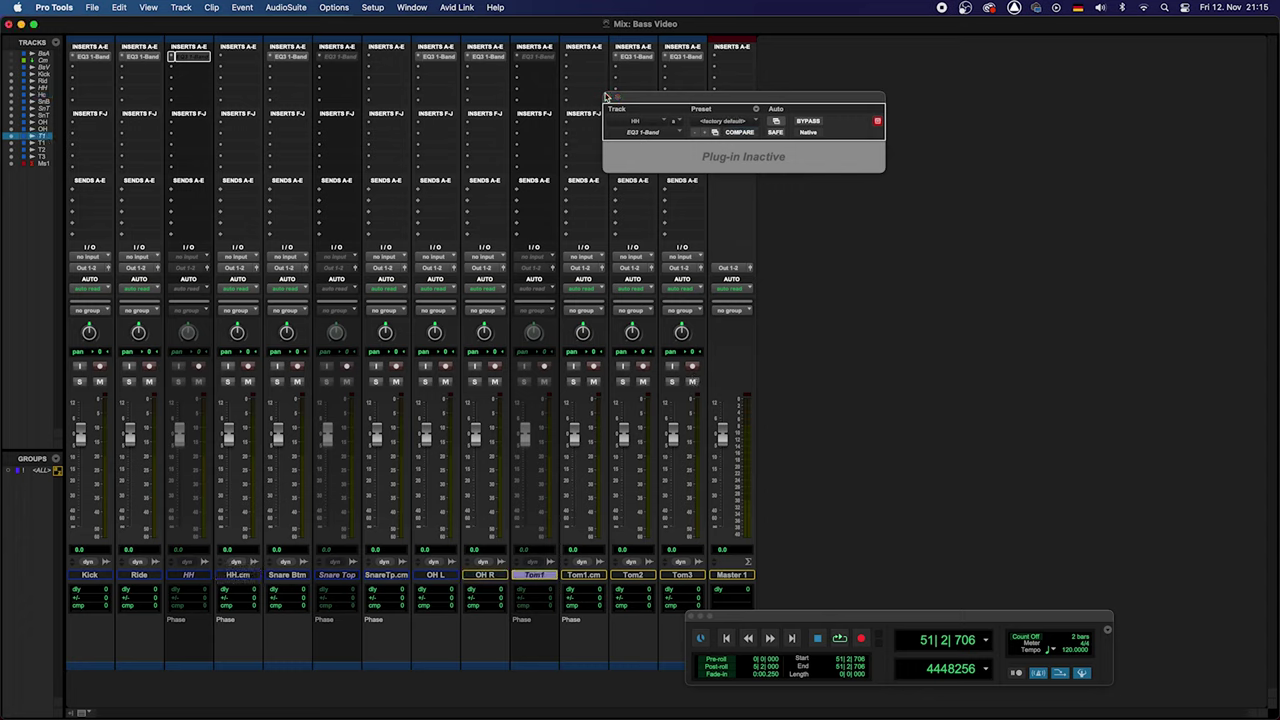
pyautogui.click(608, 98)
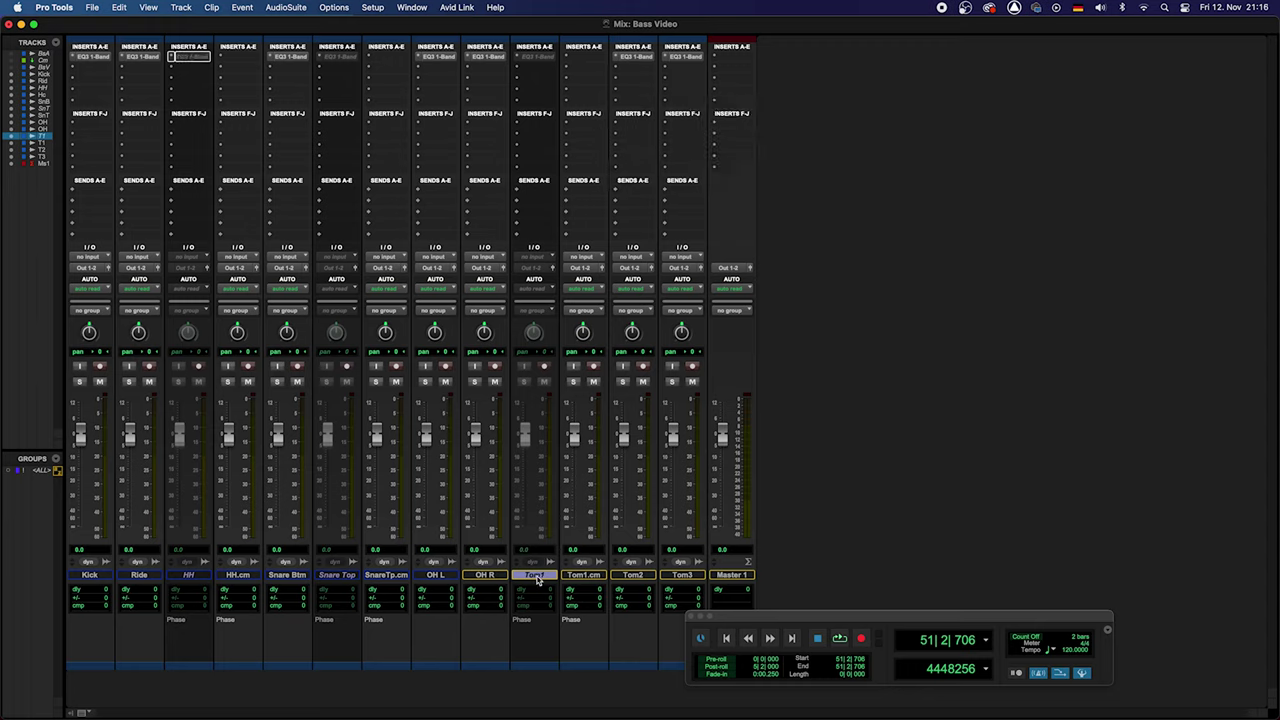
pyautogui.keyDown('super'); pyautogui.click(348, 576); pyautogui.keyUp('super')
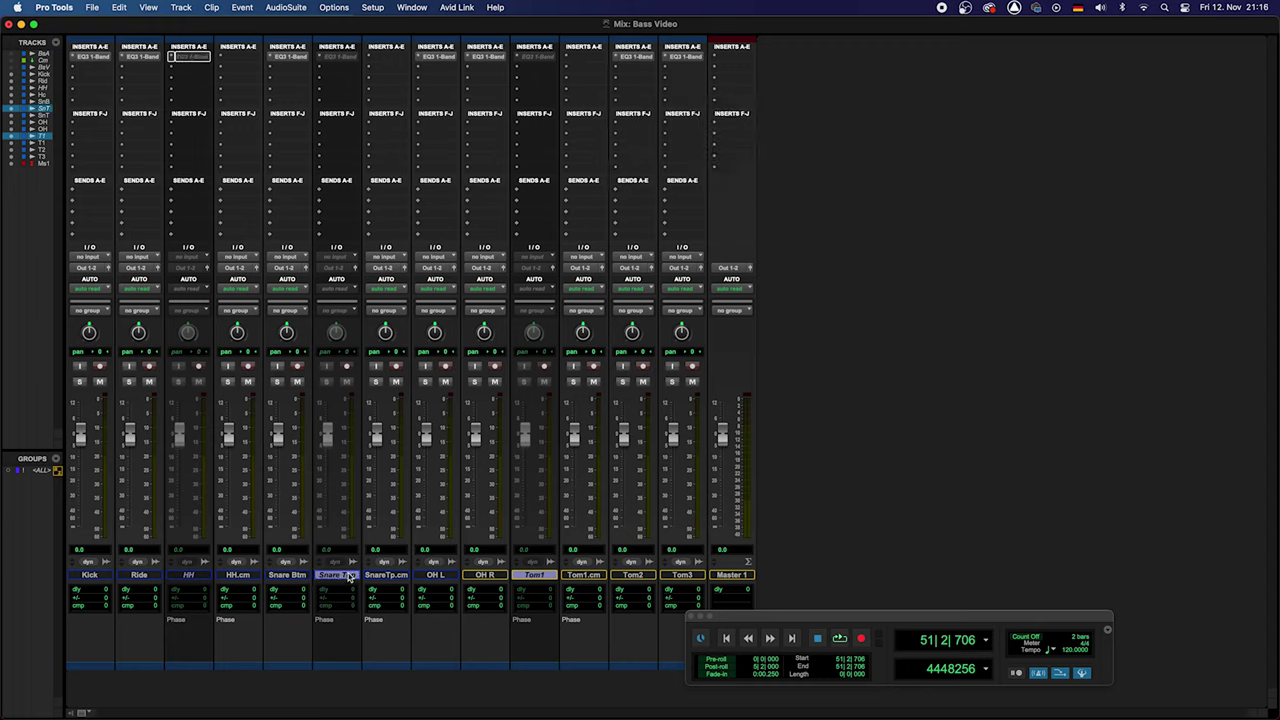
pyautogui.keyDown('super'); pyautogui.click(184, 577); pyautogui.keyUp('super')
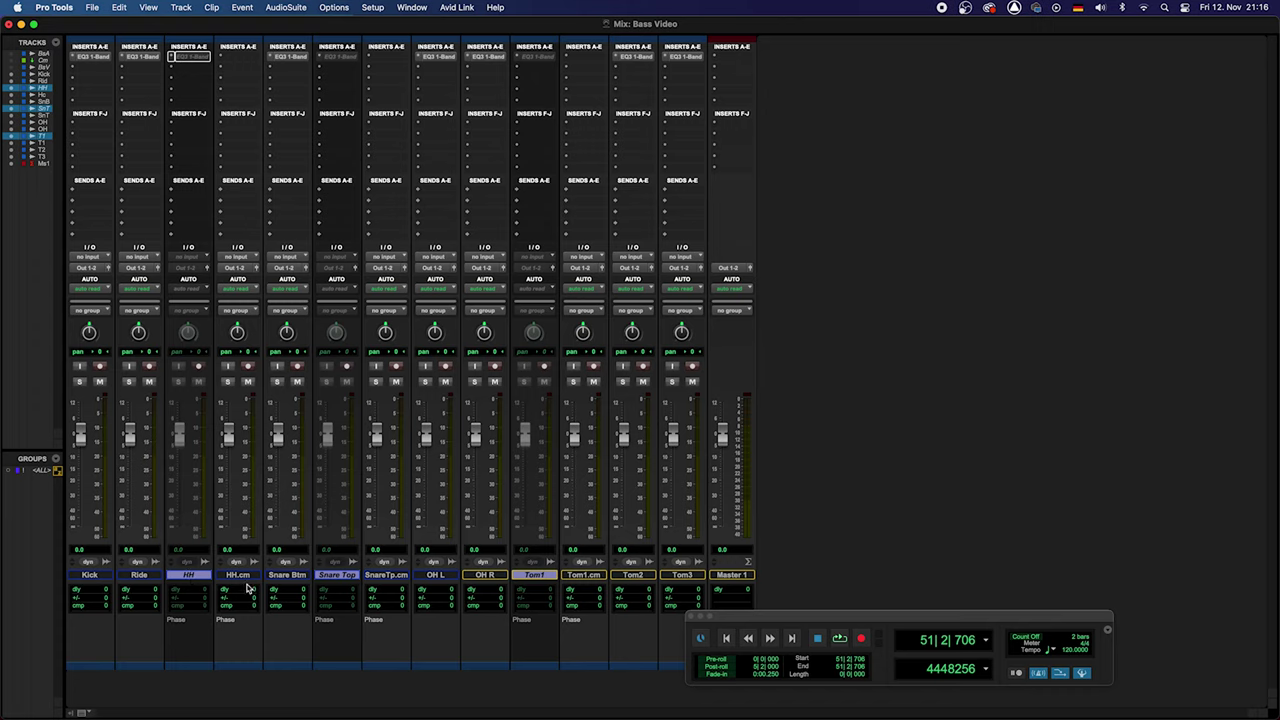
pyautogui.rightClick(340, 577)
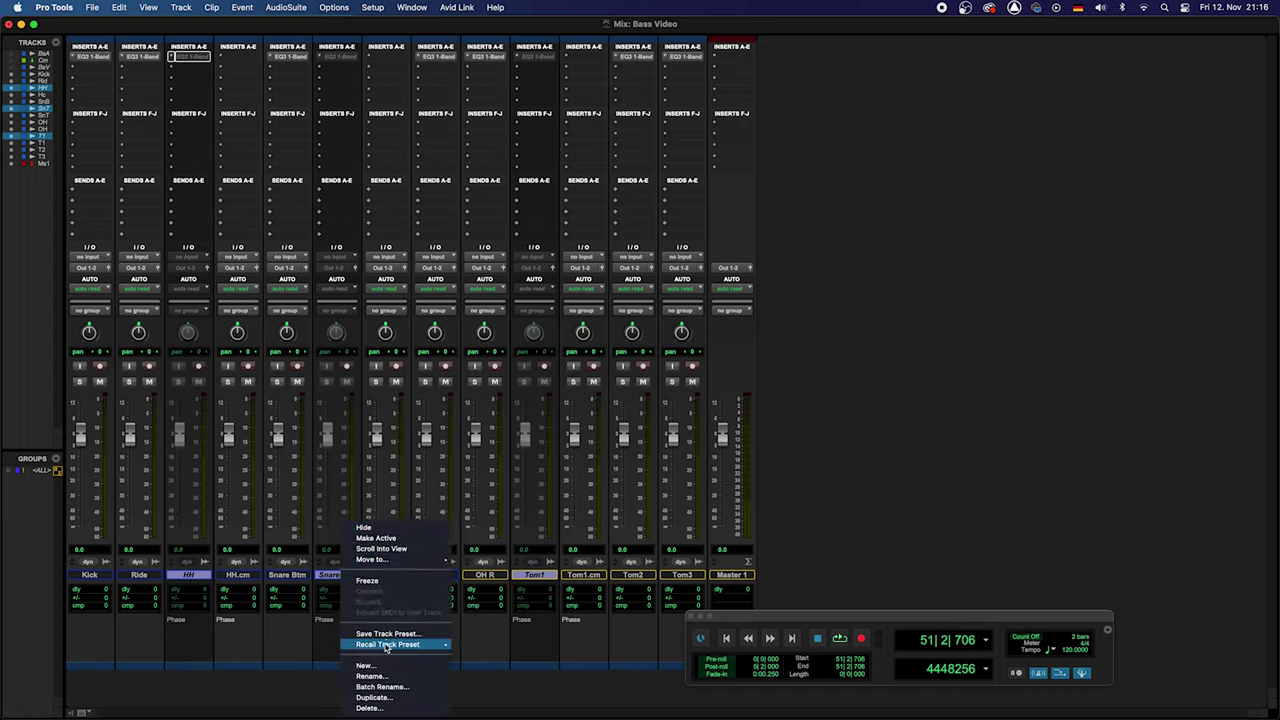
pyautogui.click(364, 528)
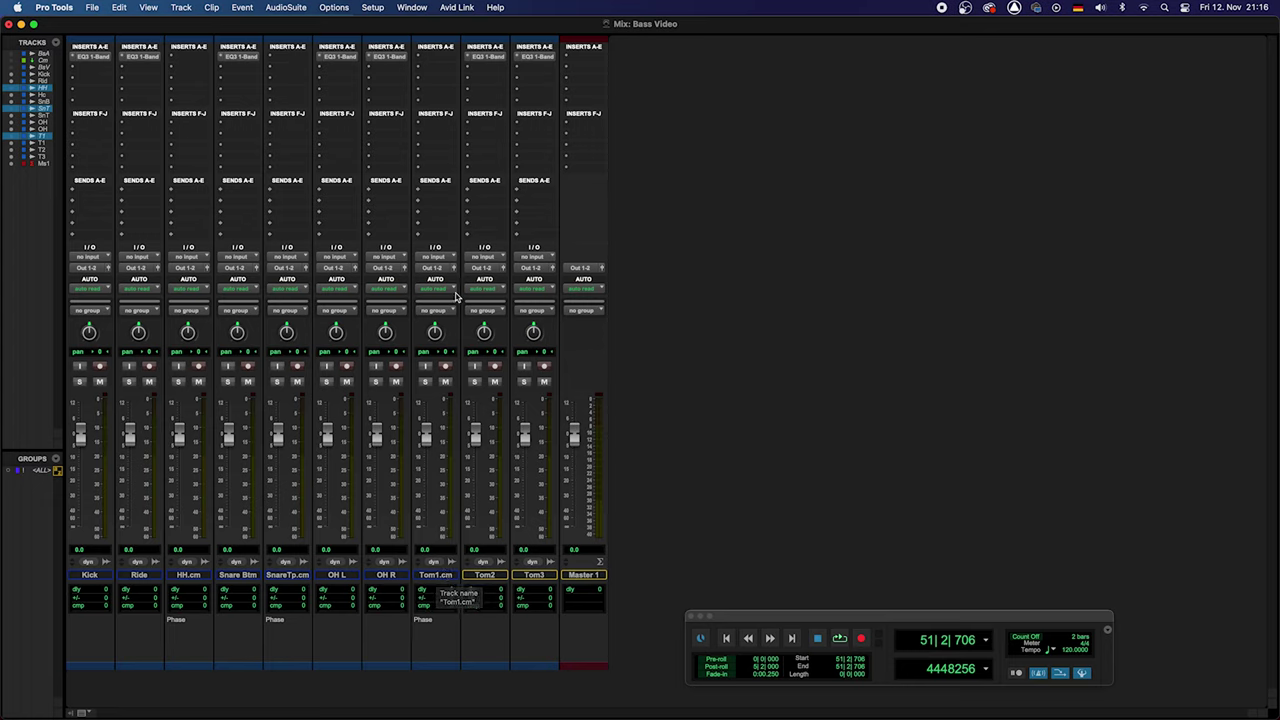
# Select all drum tracks from Kick to Tom3 and remove the EQ plug-ins from their first insert slot.
pyautogui.click(545, 578)
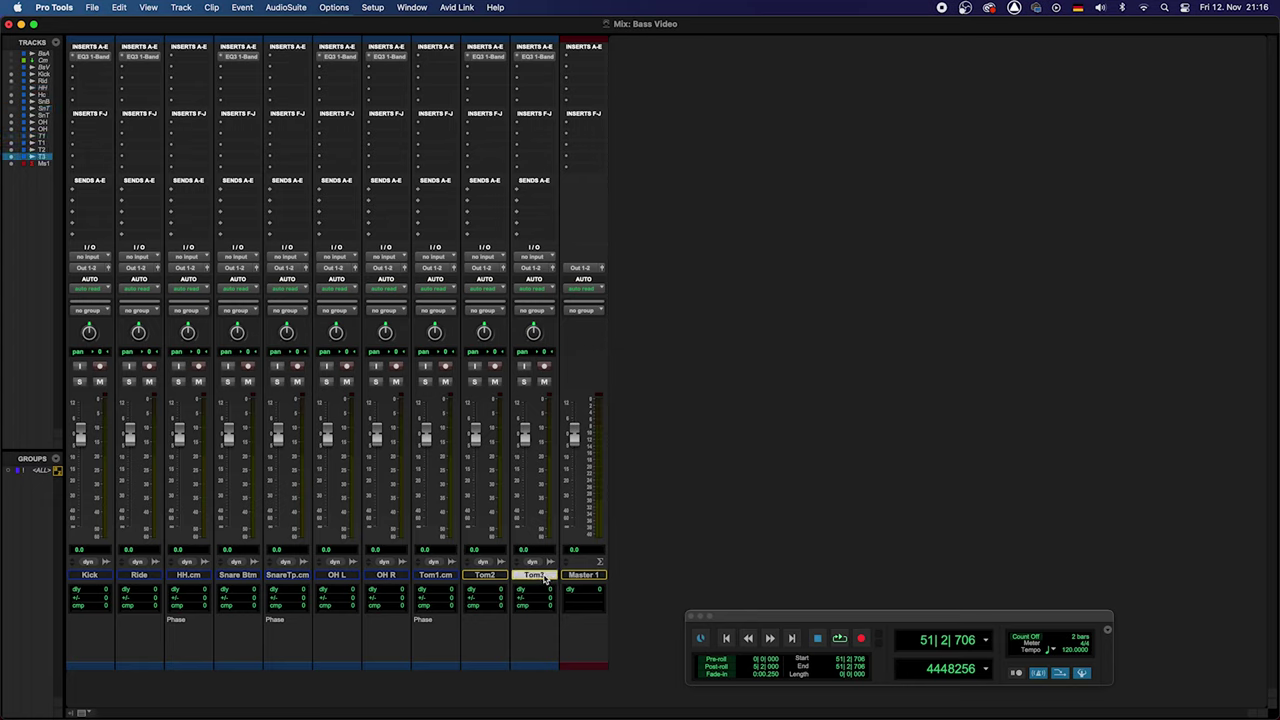
pyautogui.keyDown('shift'); pyautogui.click(88, 577); pyautogui.keyUp('shift')
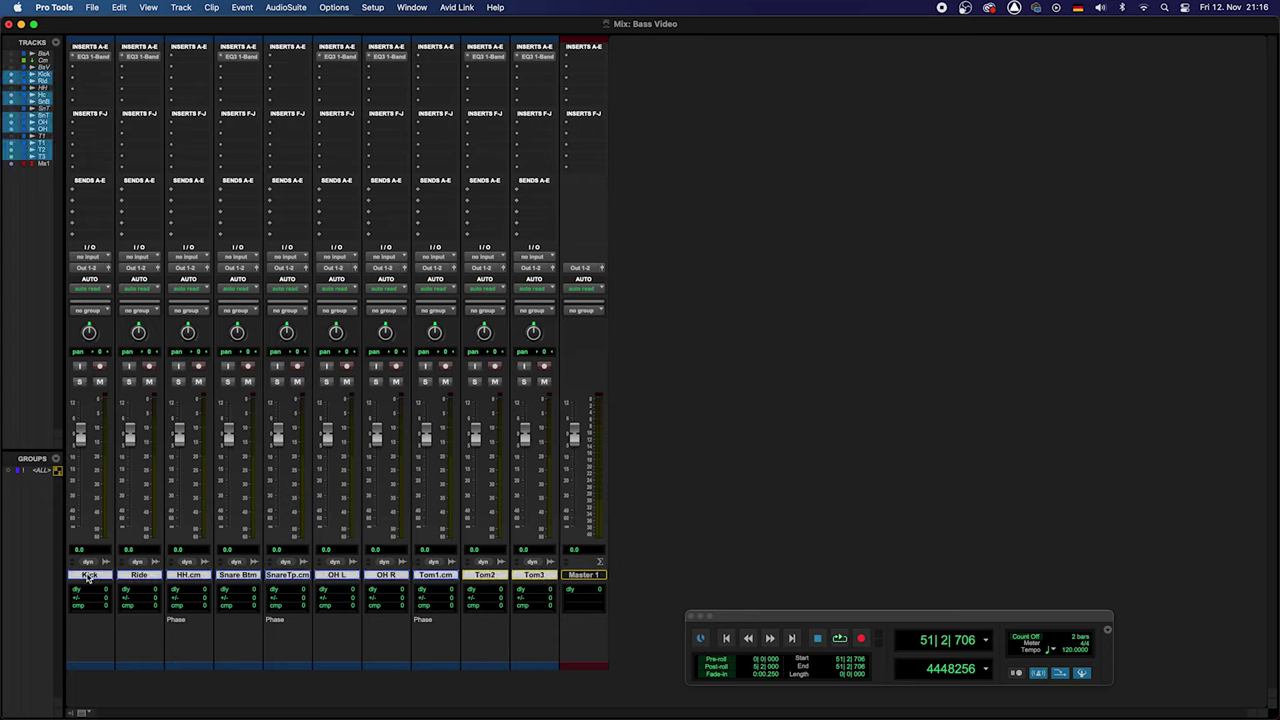
pyautogui.click(72, 62)
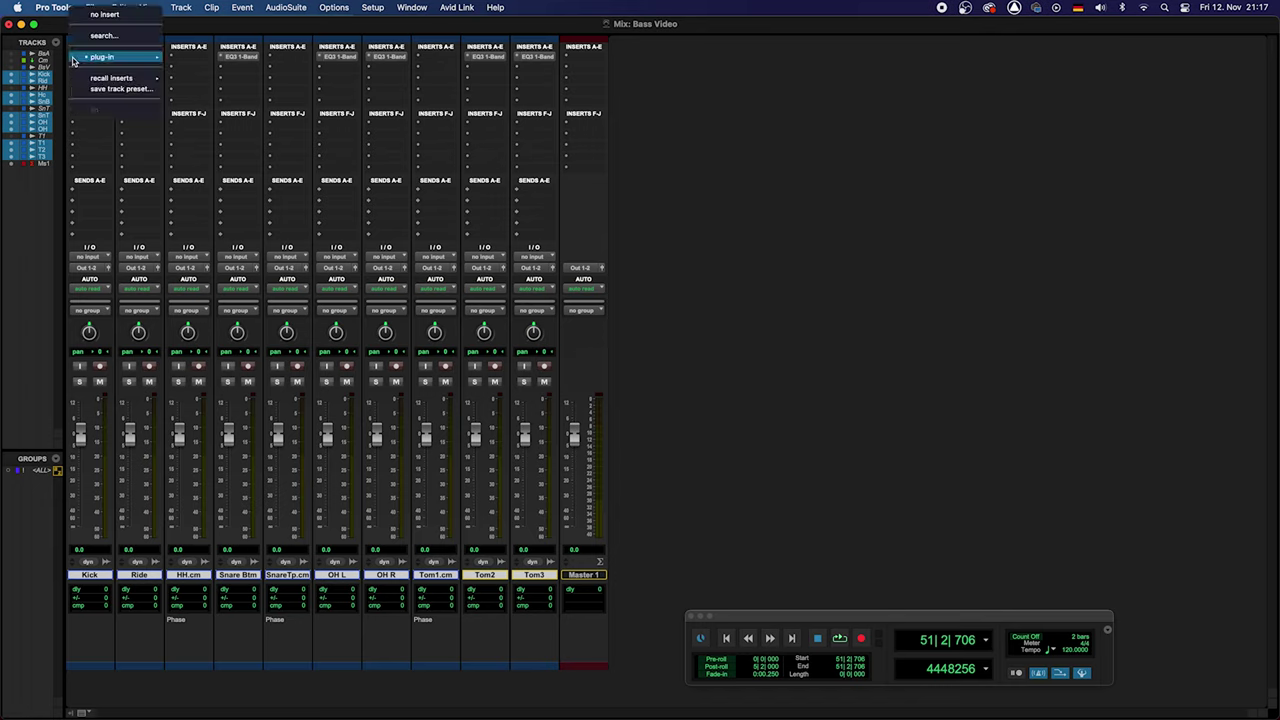
pyautogui.click(105, 18)
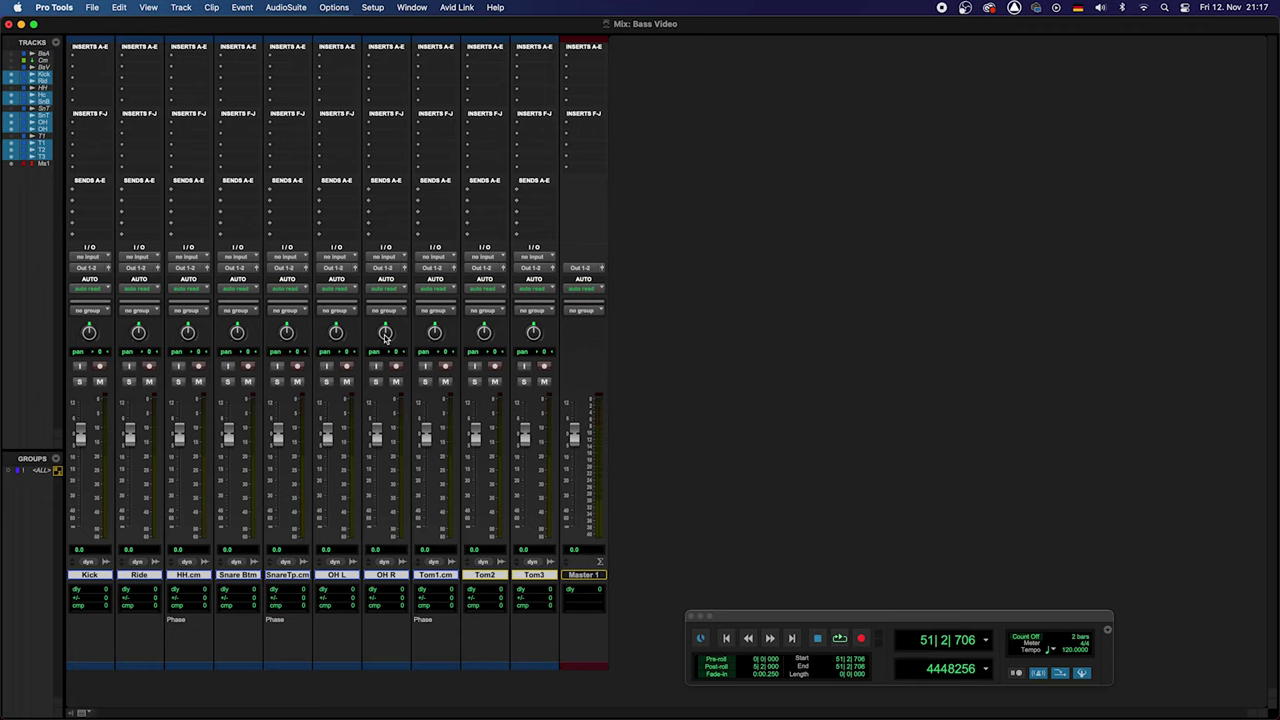
# Pan the OH R track fully right and the OH L track fully left.
pyautogui.moveTo(385, 337); pyautogui.dragTo(371, 260)
pyautogui.moveTo(338, 340); pyautogui.dragTo(345, 418)
# During playback, lower the Snare Btm fader to about -8.6 dB and pan both snare tracks slightly off centre to 5.
pyautogui.press('space')
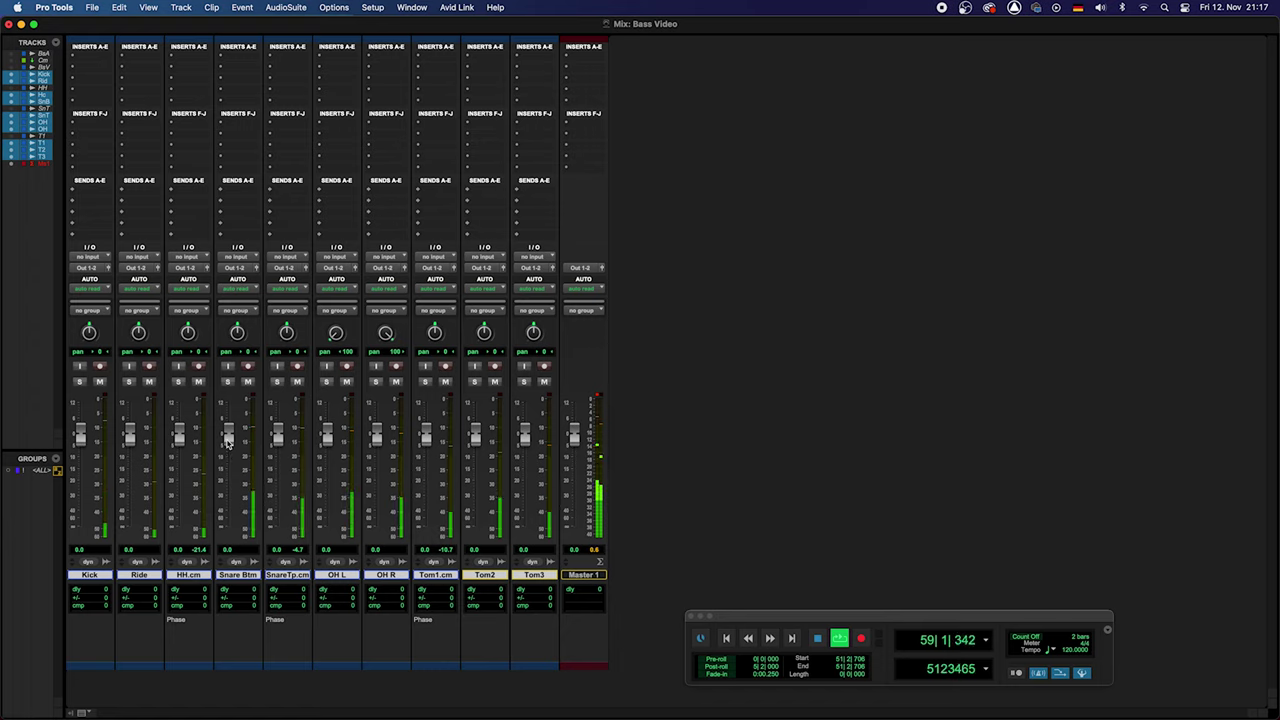
pyautogui.moveTo(230, 449); pyautogui.dragTo(236, 463)
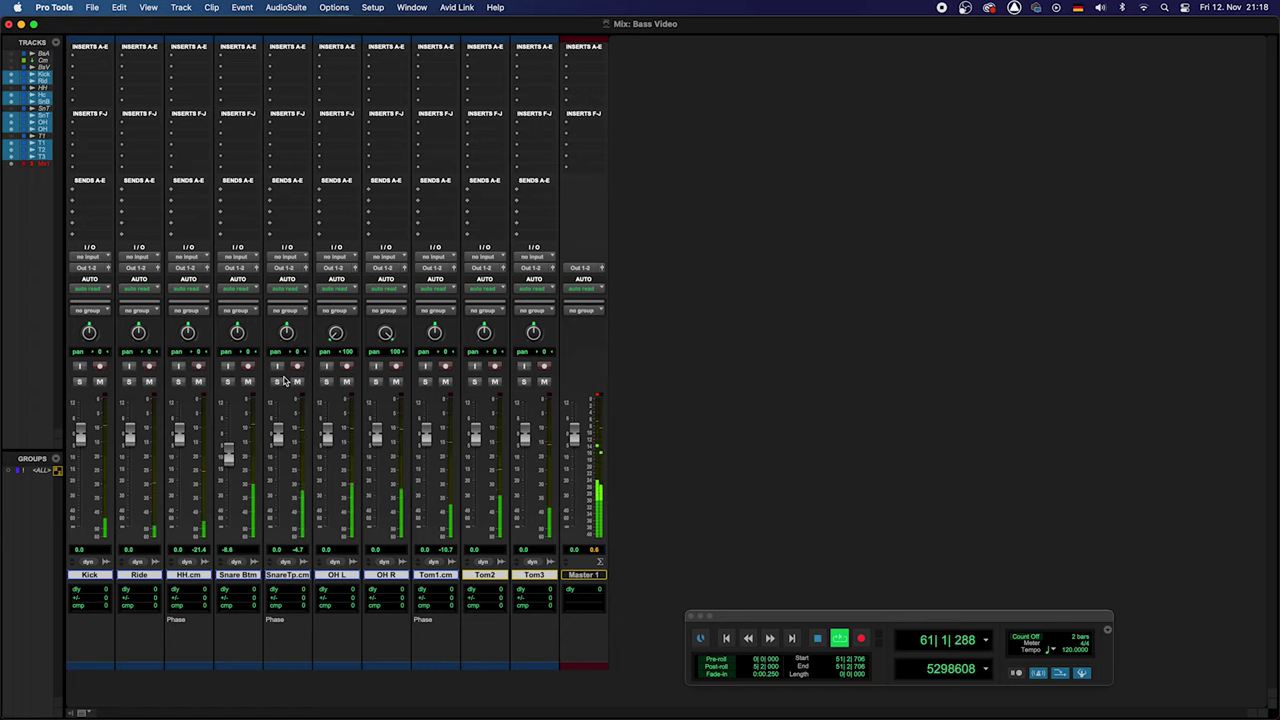
pyautogui.moveTo(238, 336); pyautogui.dragTo(286, 336)
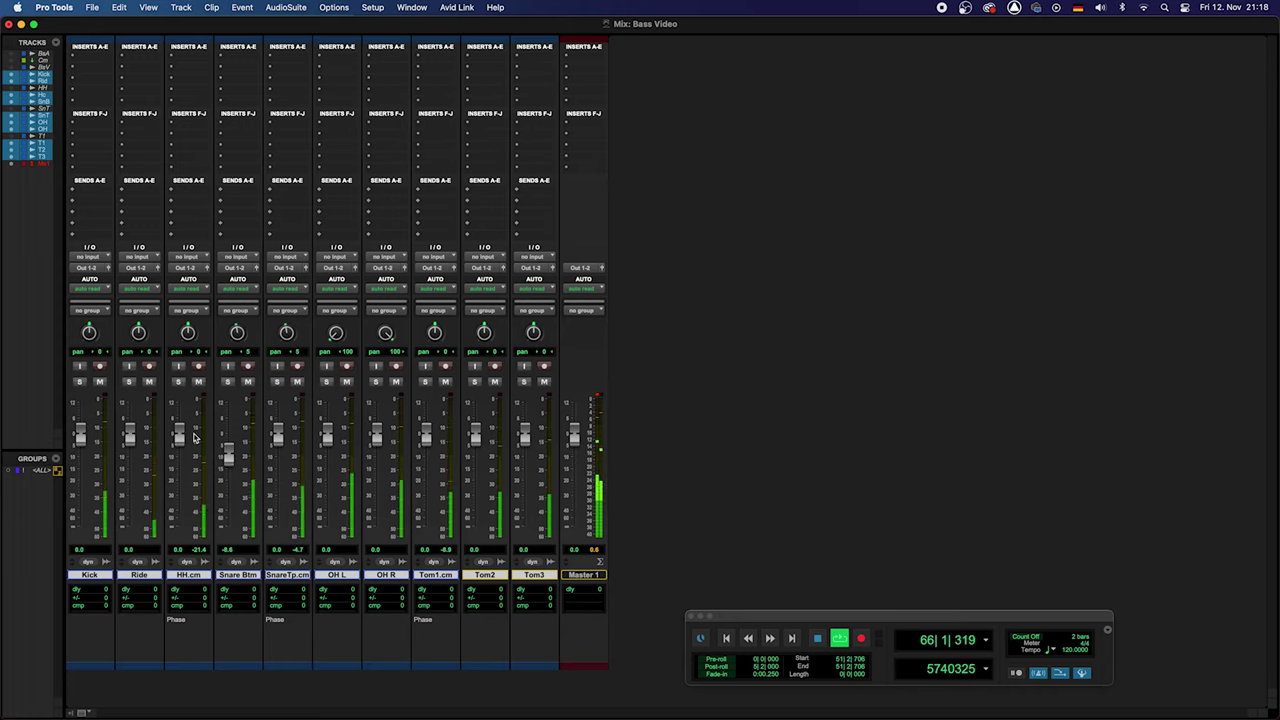
# Set the HH.cm track's fader to about -4.1 dB and pan it left to 31.
pyautogui.moveTo(179, 436); pyautogui.dragTo(179, 461)
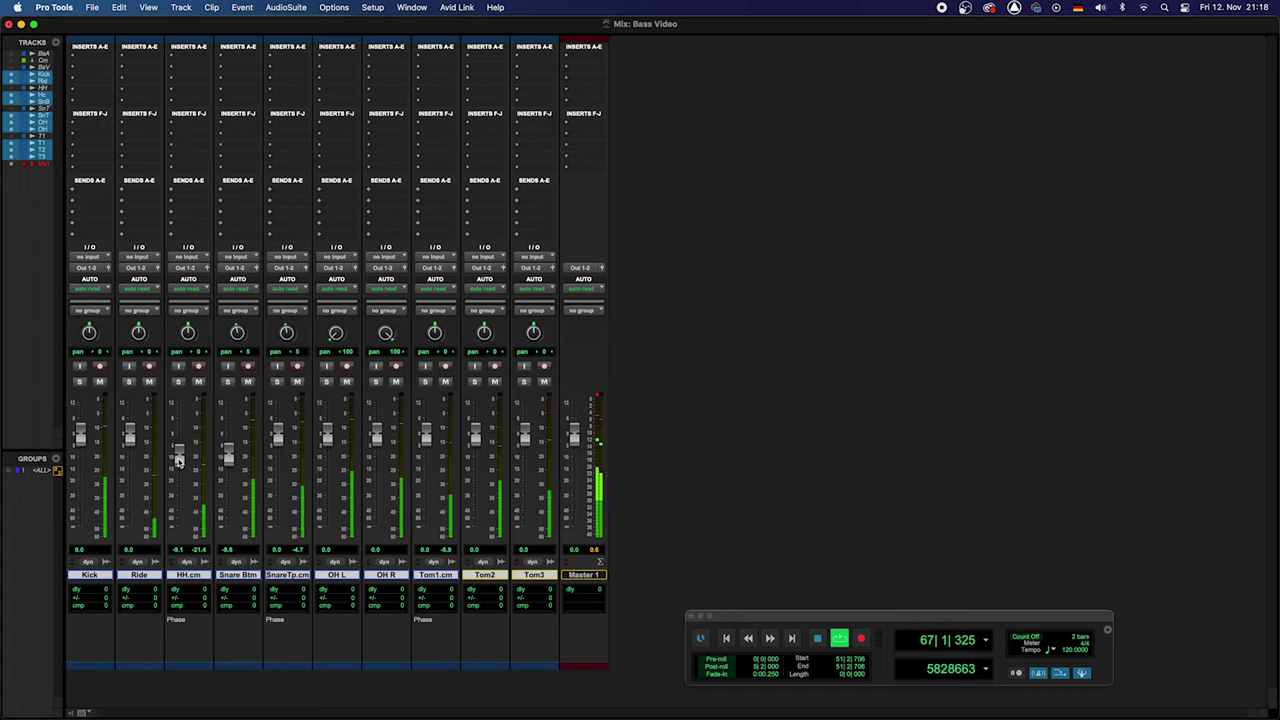
pyautogui.moveTo(183, 333); pyautogui.dragTo(185, 362)
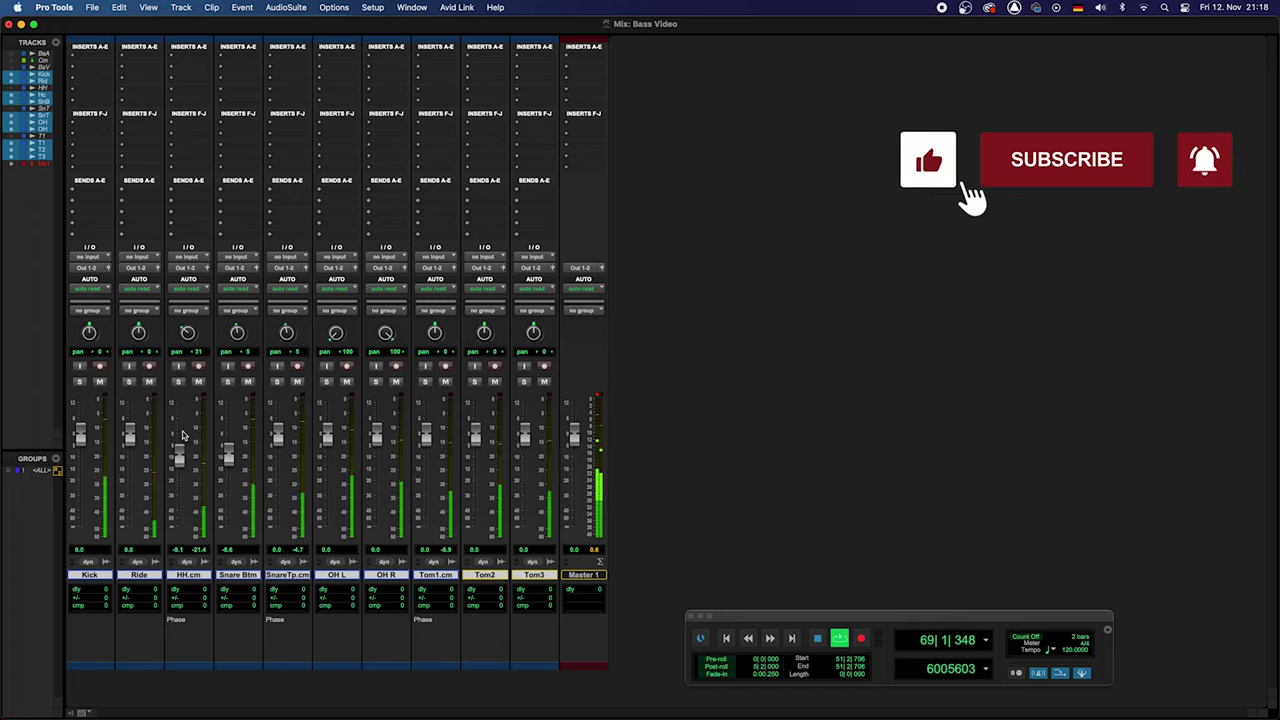
pyautogui.moveTo(180, 455); pyautogui.dragTo(181, 450)
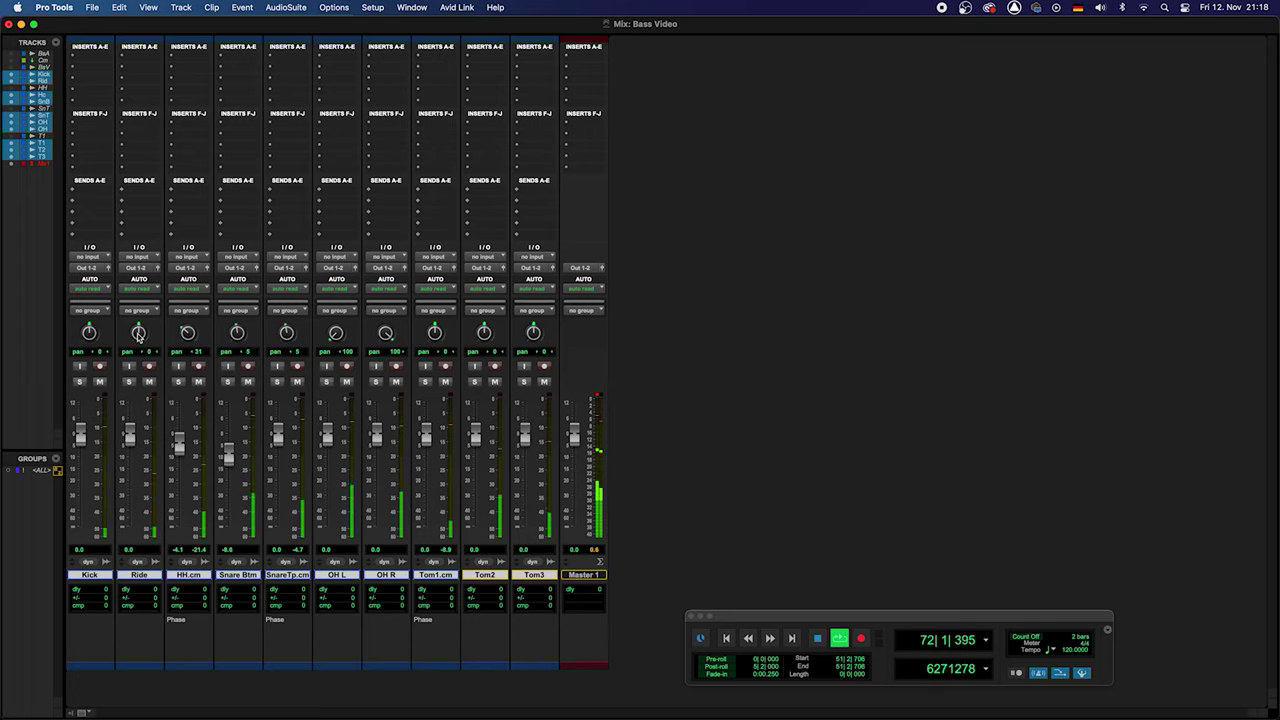
# Pan Ride right to 32, Tom1.cm left to 44, Tom2 right to 17 and Tom3 right to 60, and stop playback.
pyautogui.moveTo(138, 335); pyautogui.dragTo(131, 312)
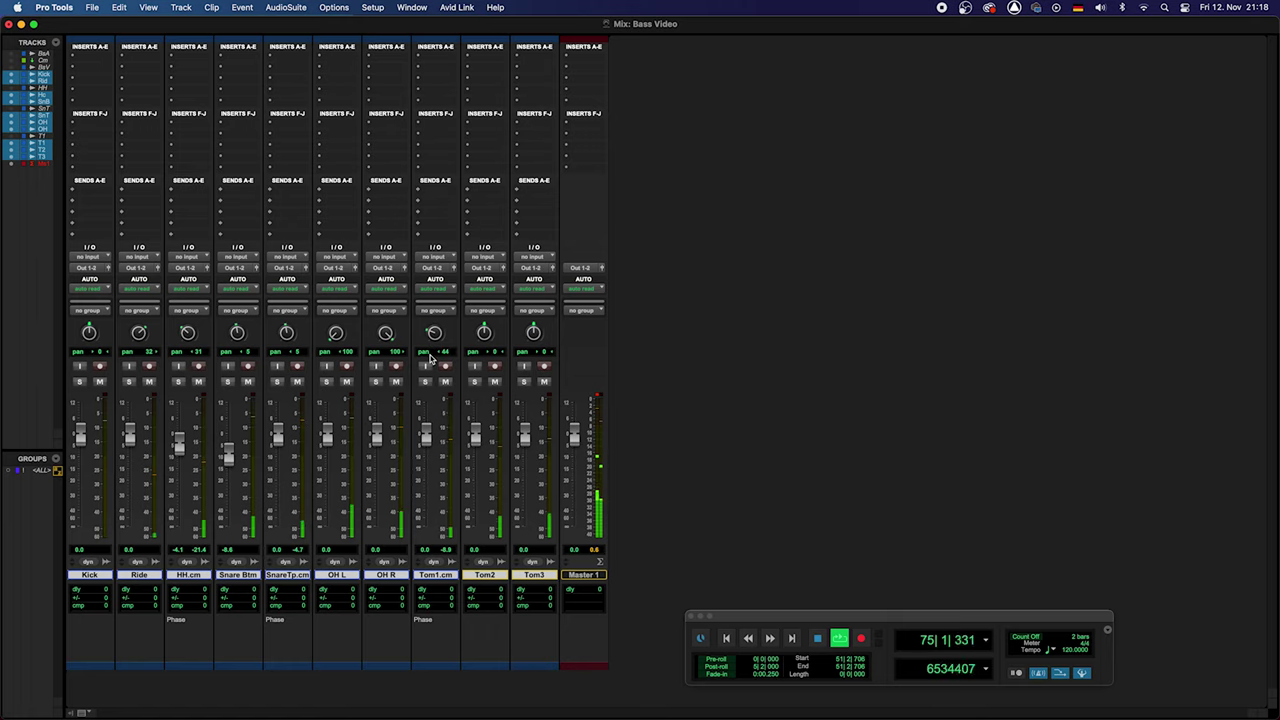
pyautogui.moveTo(484, 337); pyautogui.dragTo(530, 311)
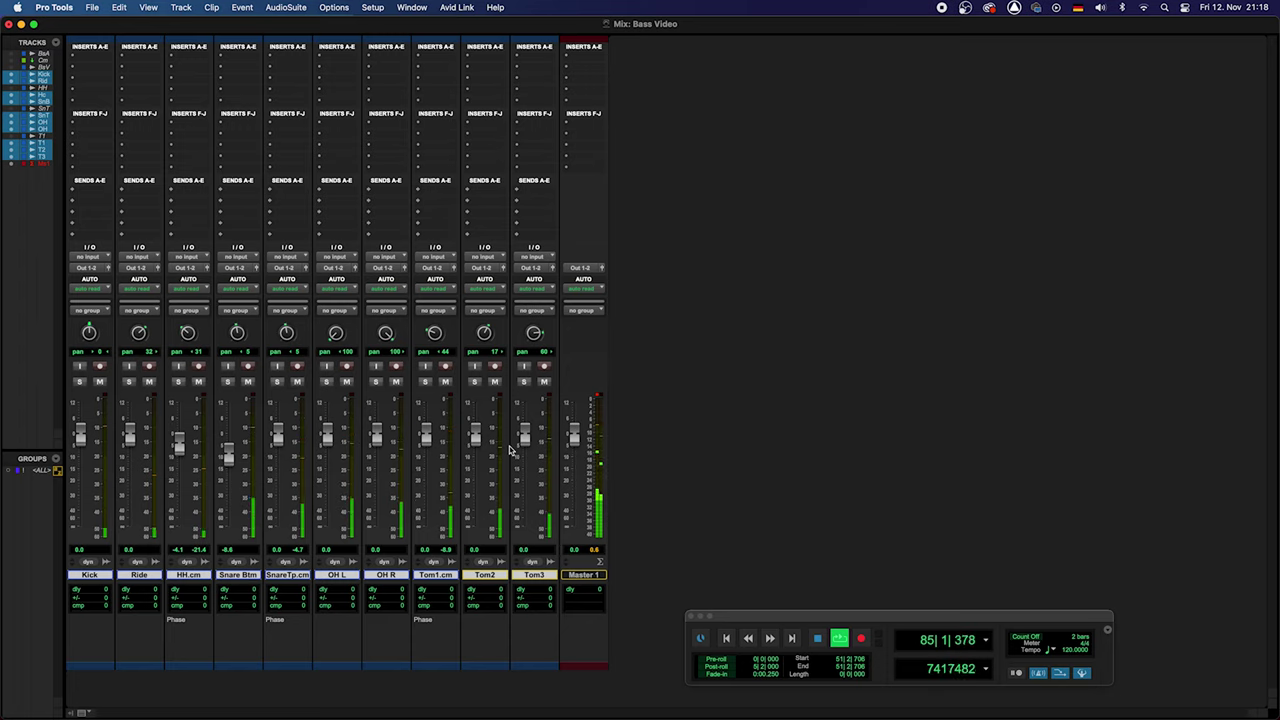
pyautogui.press('space')
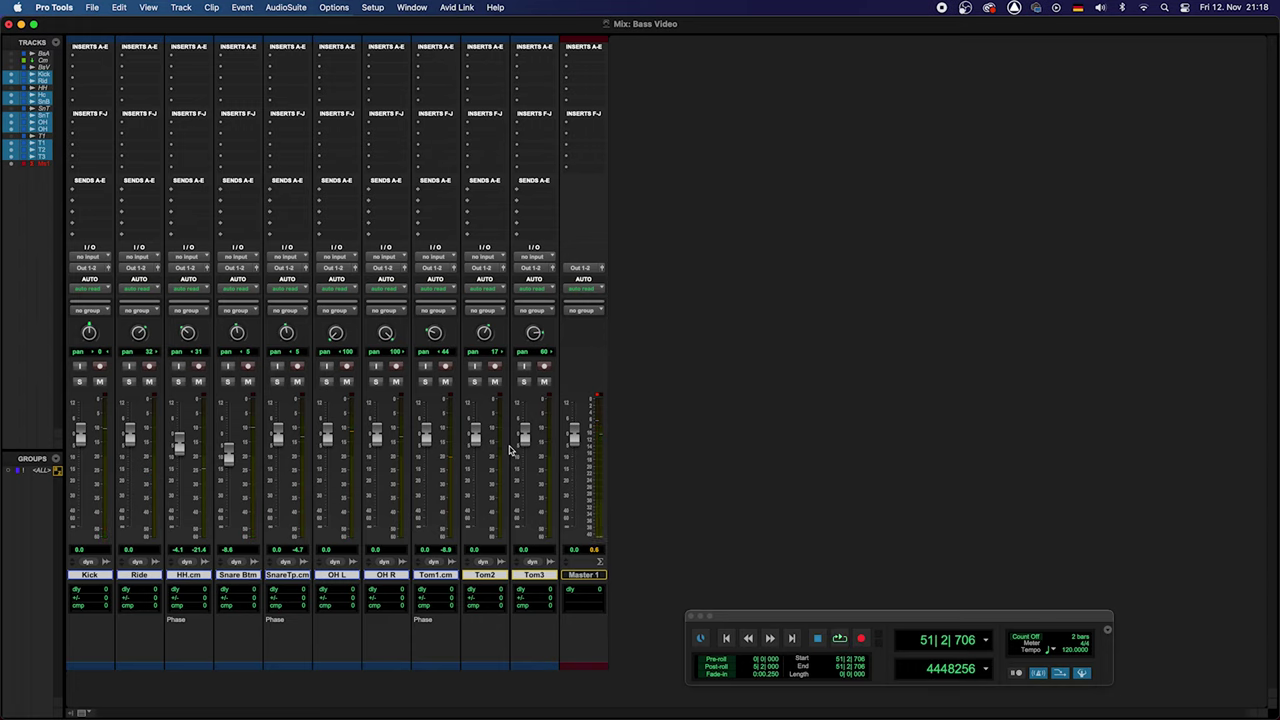